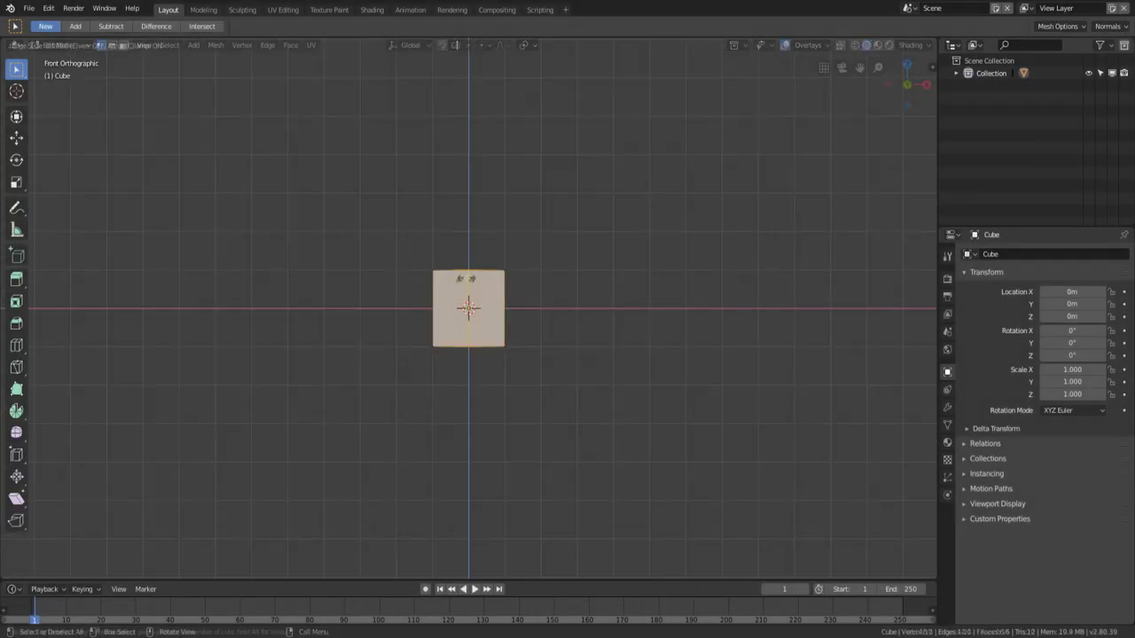
Extrude the top face of the mirrored block upward by about 0.98 m
right_click(349, 285)
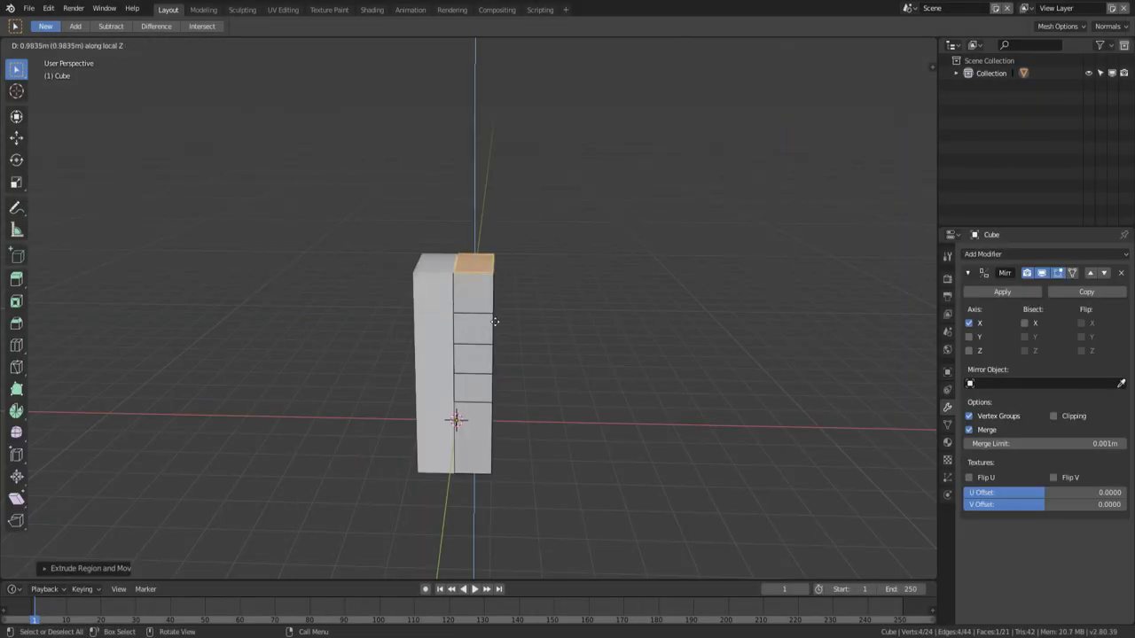
click(494, 321)
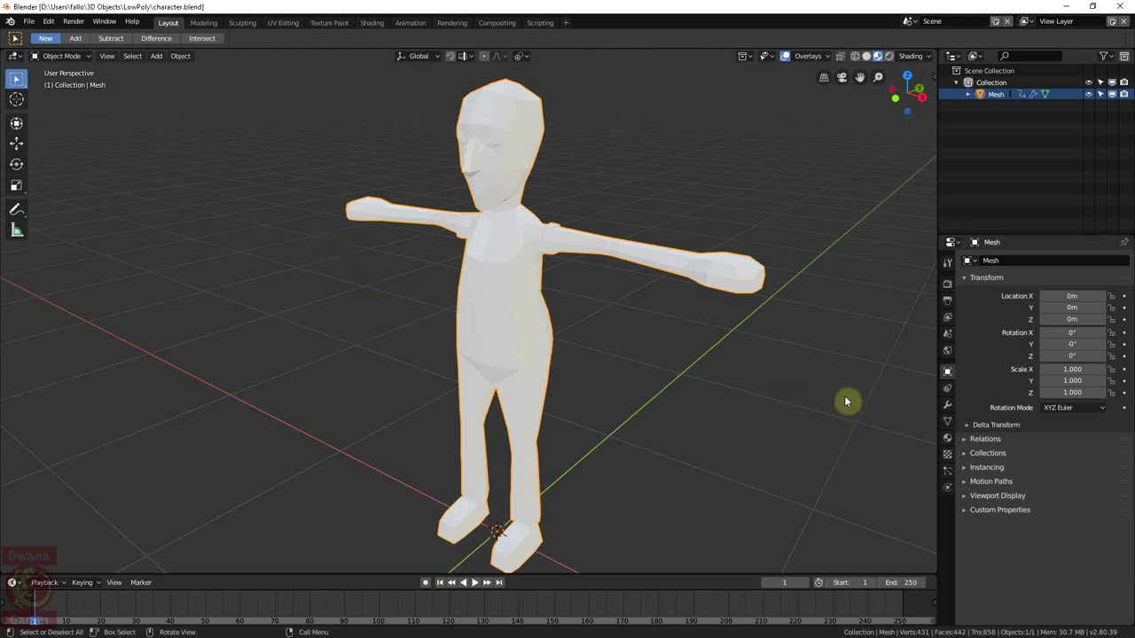
Add a face map named Skin to the character mesh
click(948, 422)
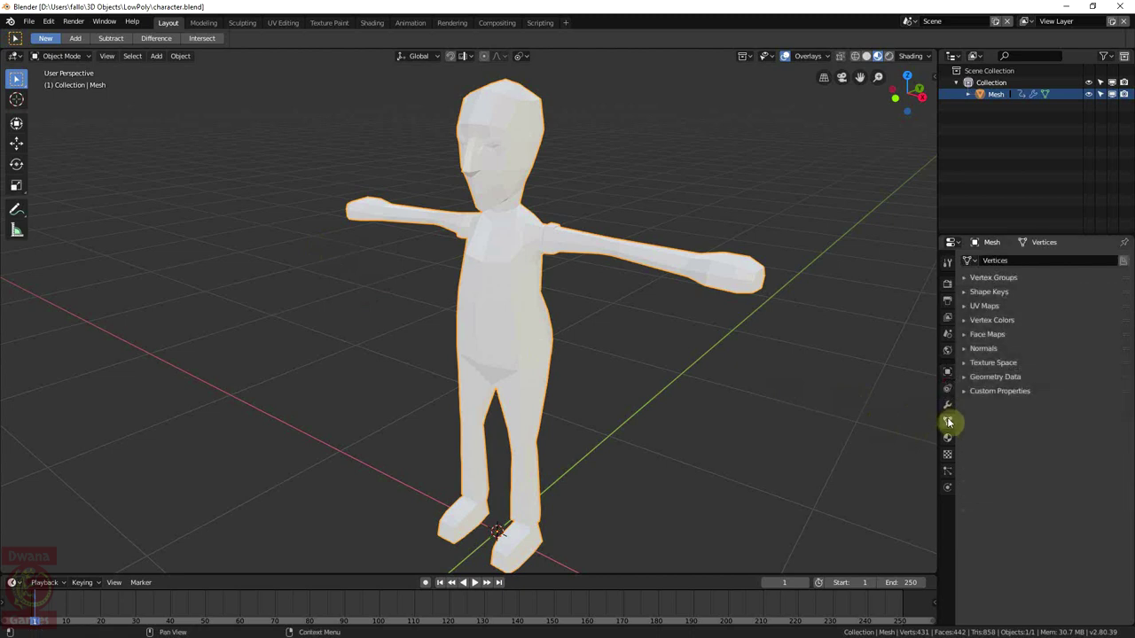
click(986, 335)
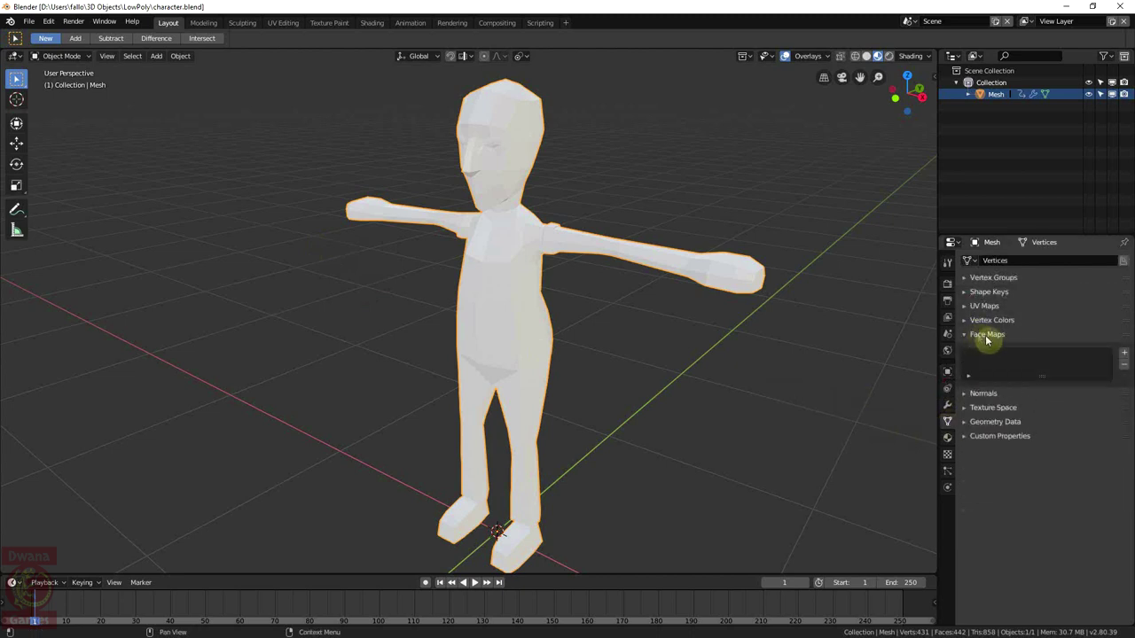
click(1125, 354)
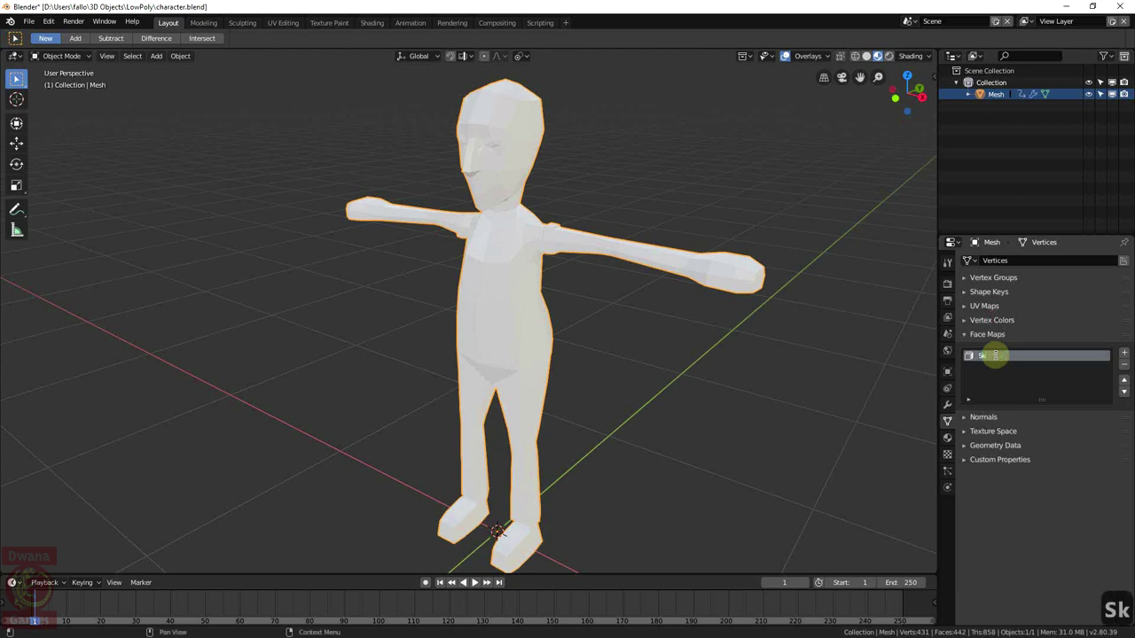
key(Return)
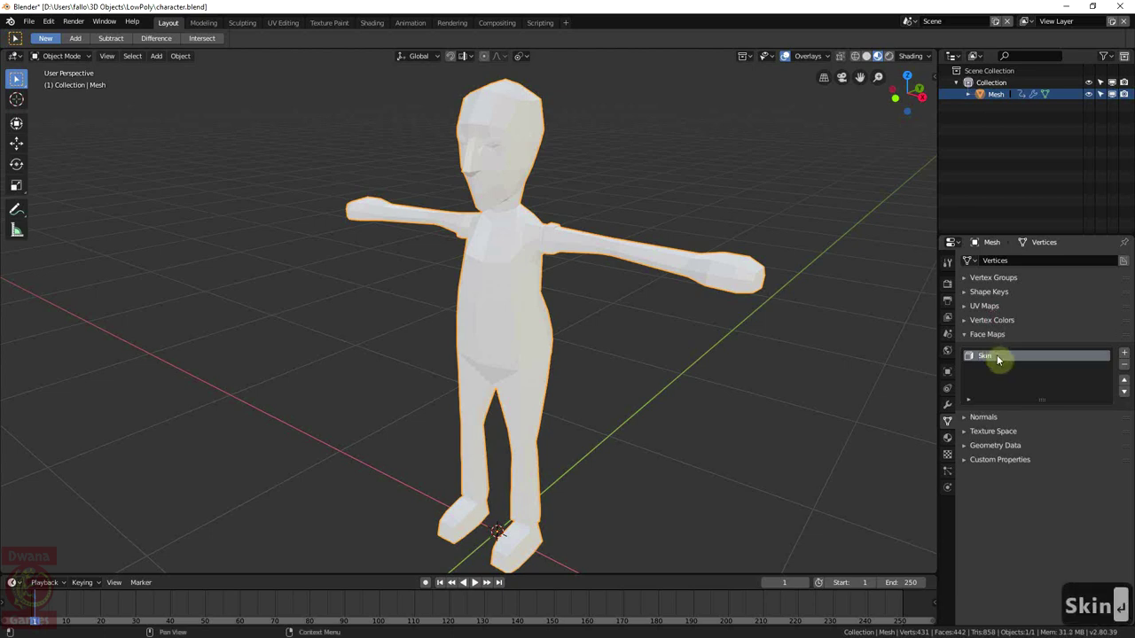
Enter Edit Mode and assign all of the mesh's faces to the Skin face map
key(Tab)
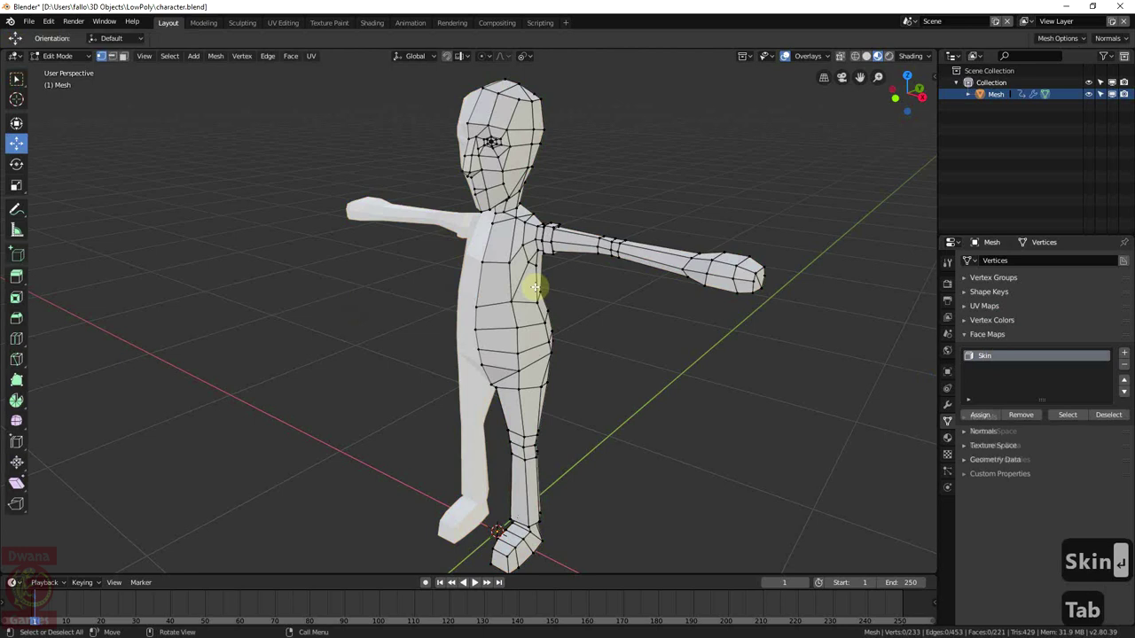
key(a)
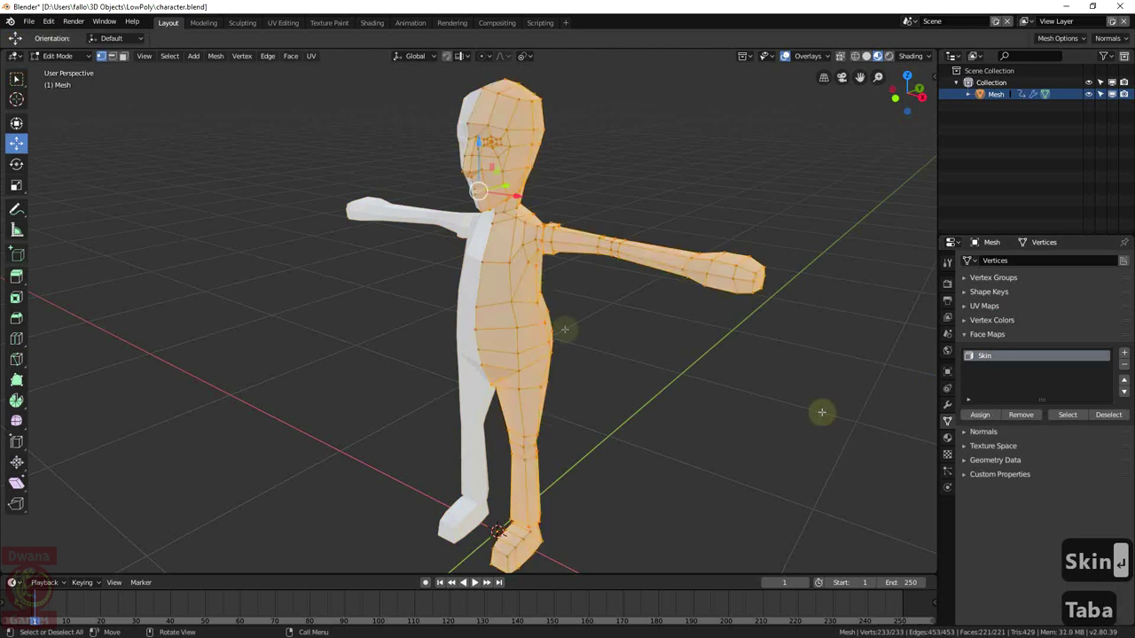
click(980, 416)
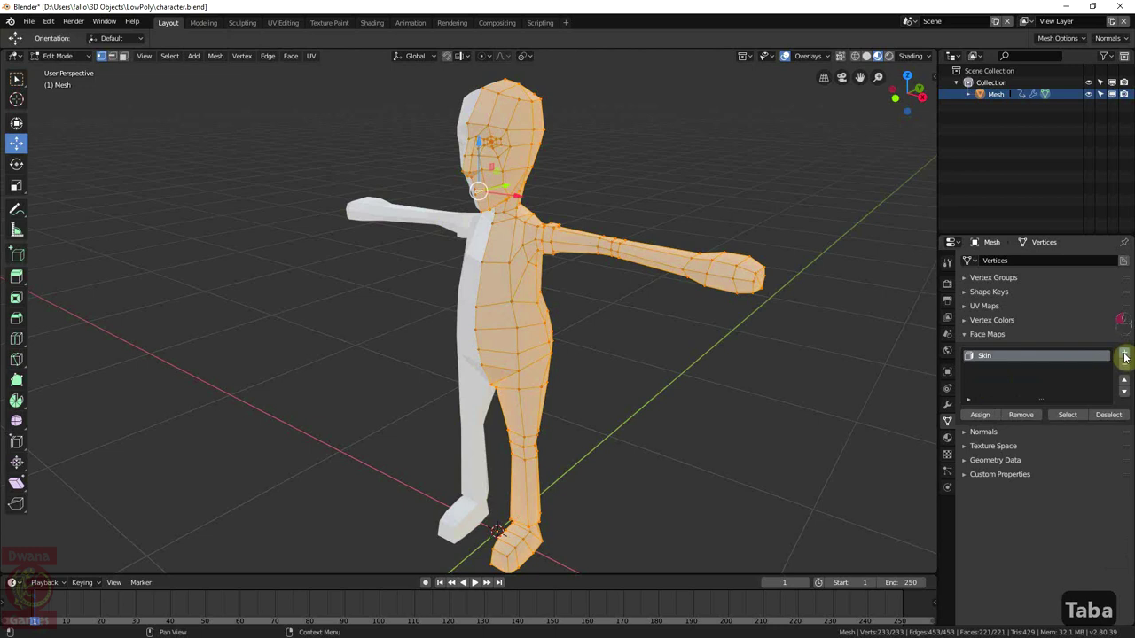
Add a second face map named Shirt
click(1124, 356)
double_click(995, 369)
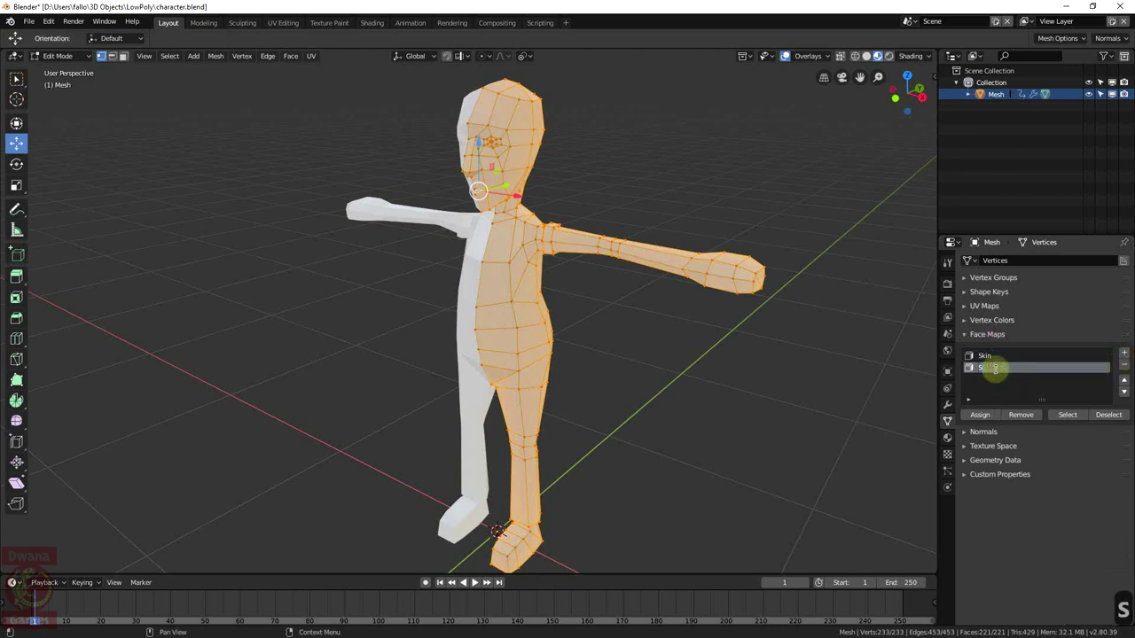
text(Shirt)
key(Return)
Box-select the torso and sleeve faces from neck to waist in front view, using face selection with X-ray on
key(1)
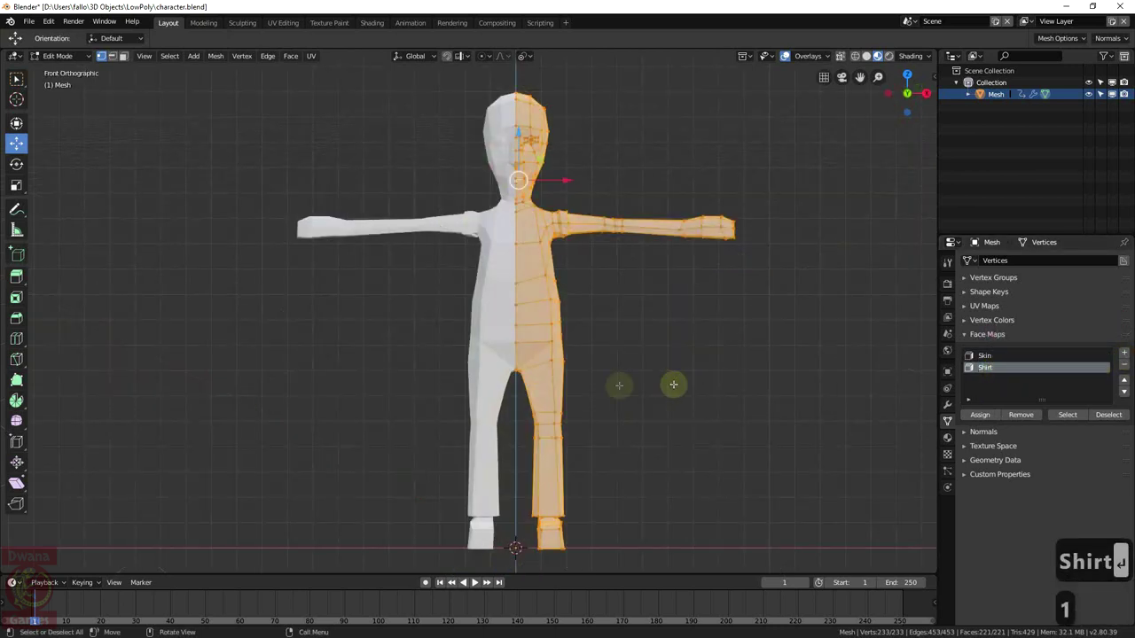
key(alt+a)
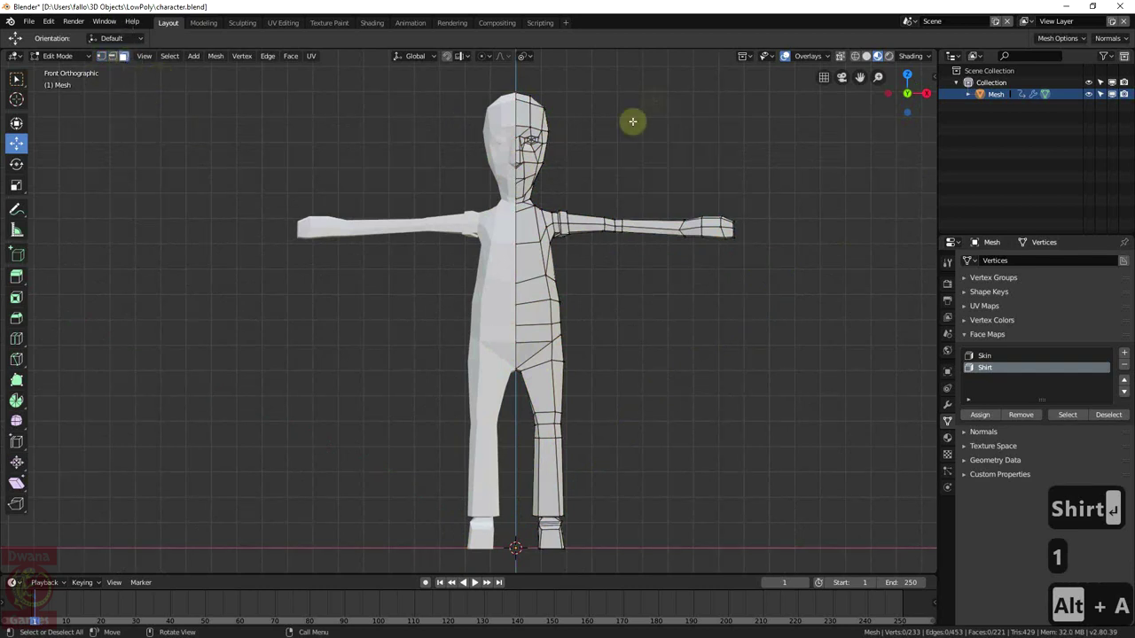
click(840, 56)
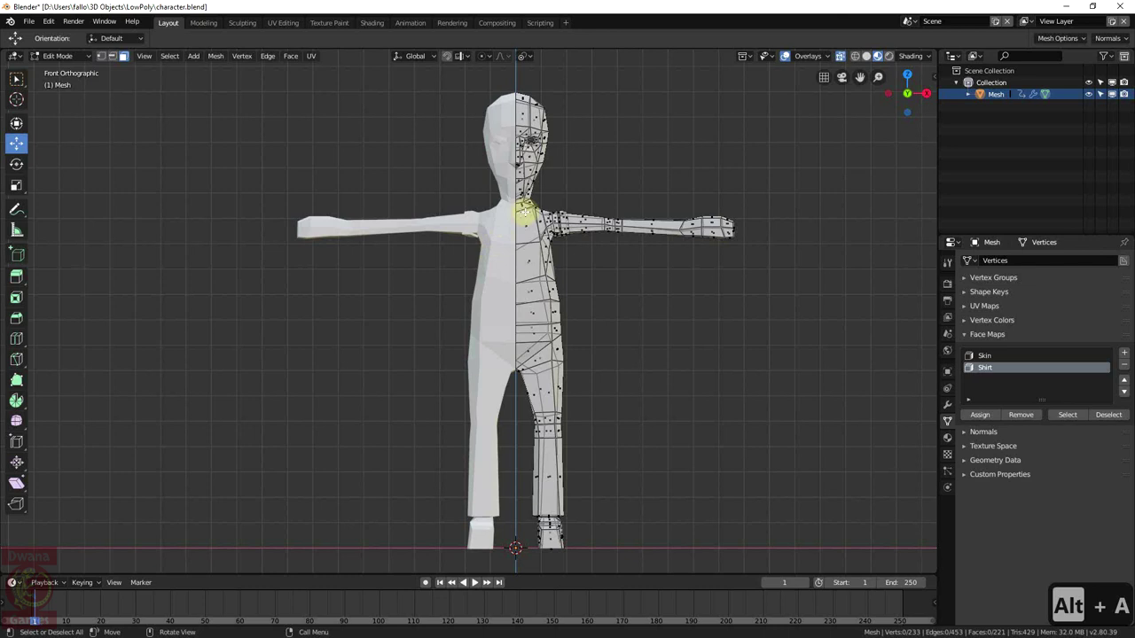
key(b)
drag(509, 206, 572, 346)
Refine the torso selection by deselecting the buttock face at the back and adding the missing shoulder and collar faces
middle_drag(631, 319, 431, 343)
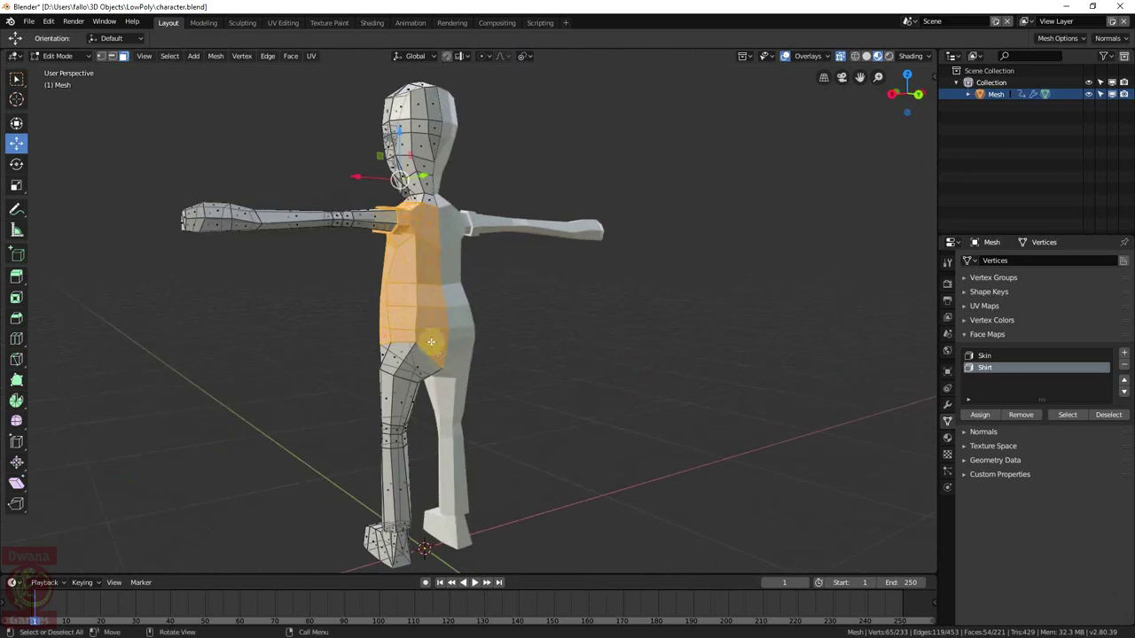
shift+click(438, 359)
shift+middle_drag(414, 271, 417, 343)
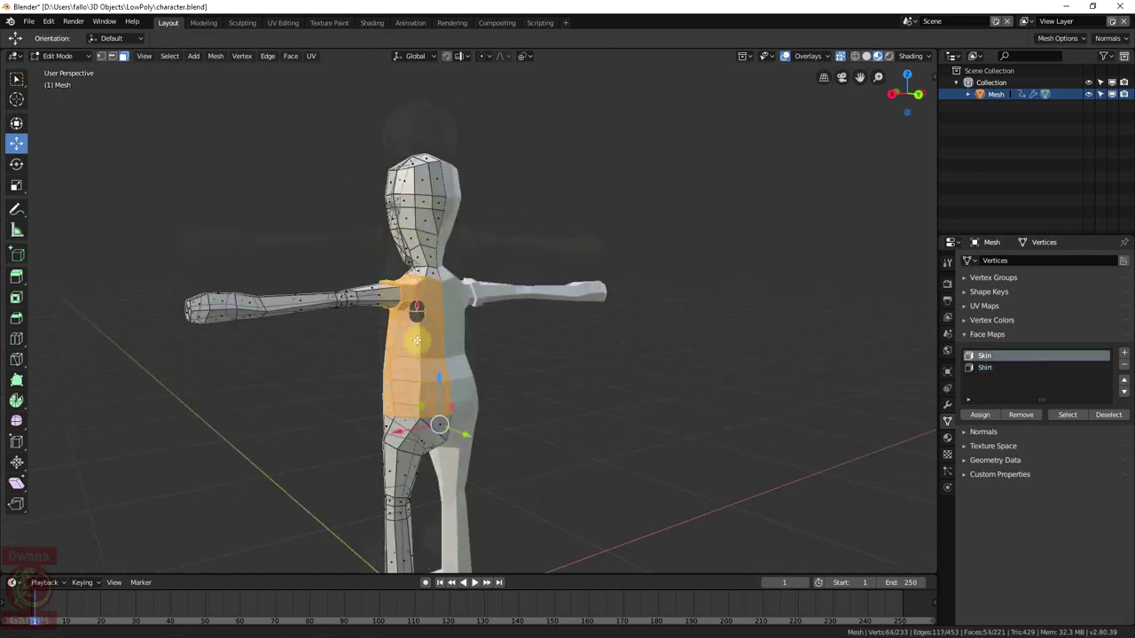
scroll(429, 296, up, 3)
middle_drag(429, 296, 464, 385)
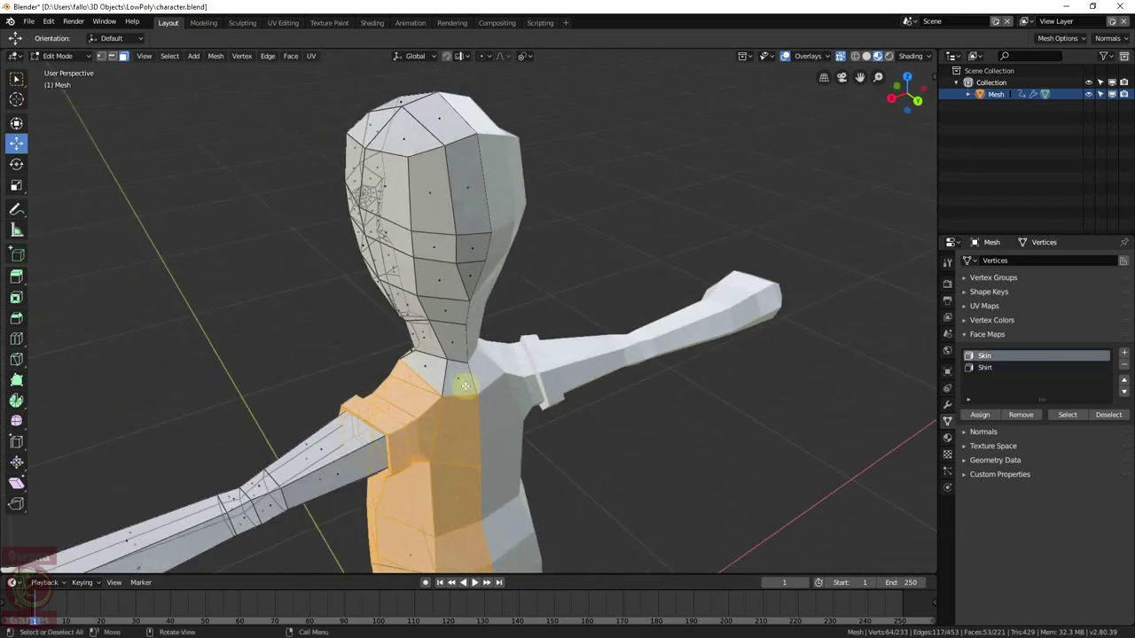
shift+click(427, 370)
middle_drag(376, 392, 493, 371)
shift+click(521, 354)
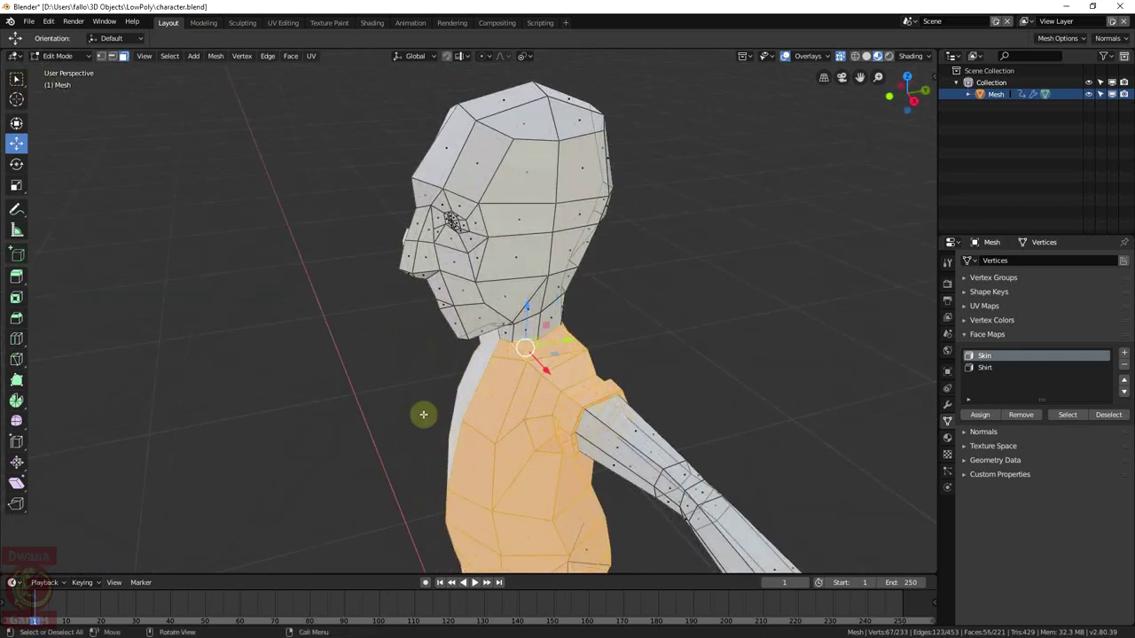
Assign the selected torso and sleeve faces to the Shirt face map
middle_drag(423, 414, 429, 271)
key(1)
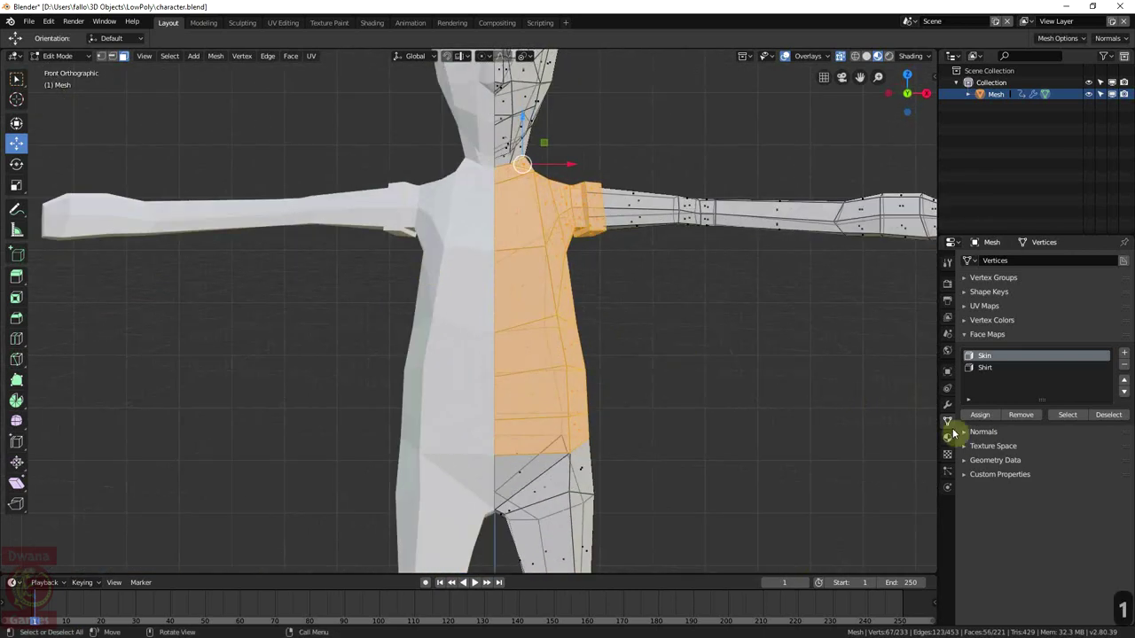
click(994, 368)
click(982, 415)
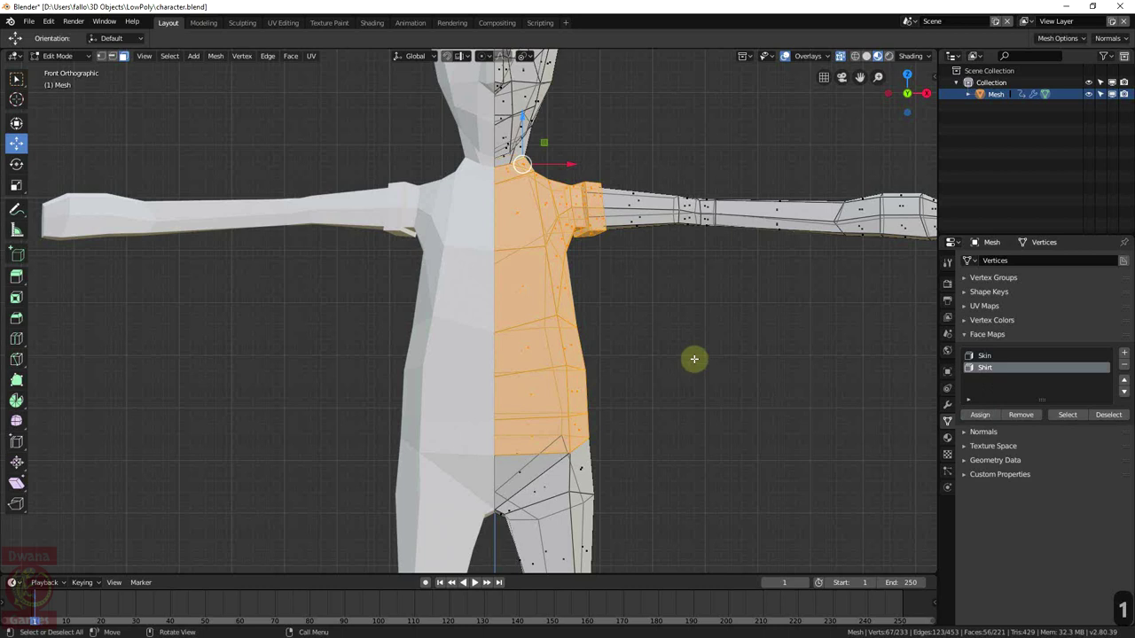
Turn off X-ray and check the Shirt face map by selecting its faces from an empty selection, then clear it
key(alt+a)
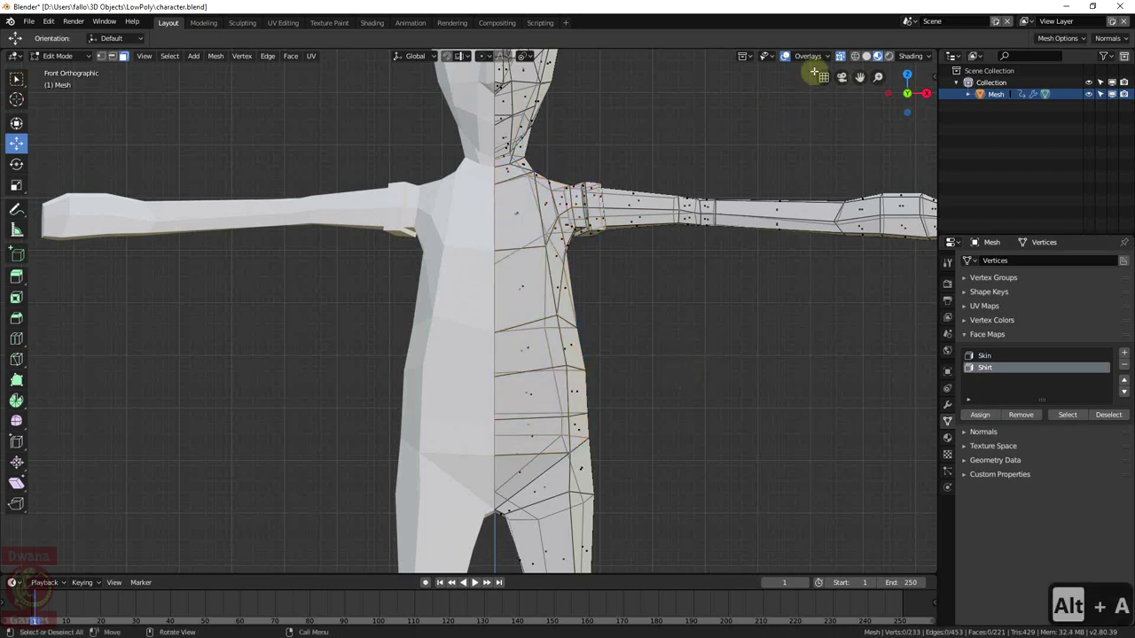
click(840, 56)
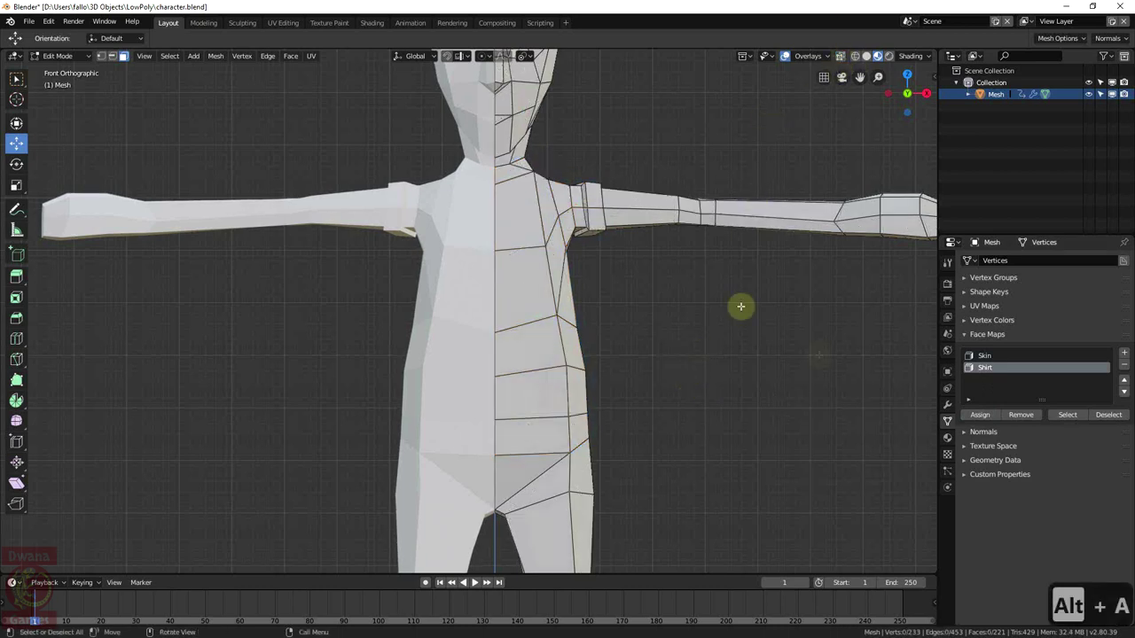
click(1066, 421)
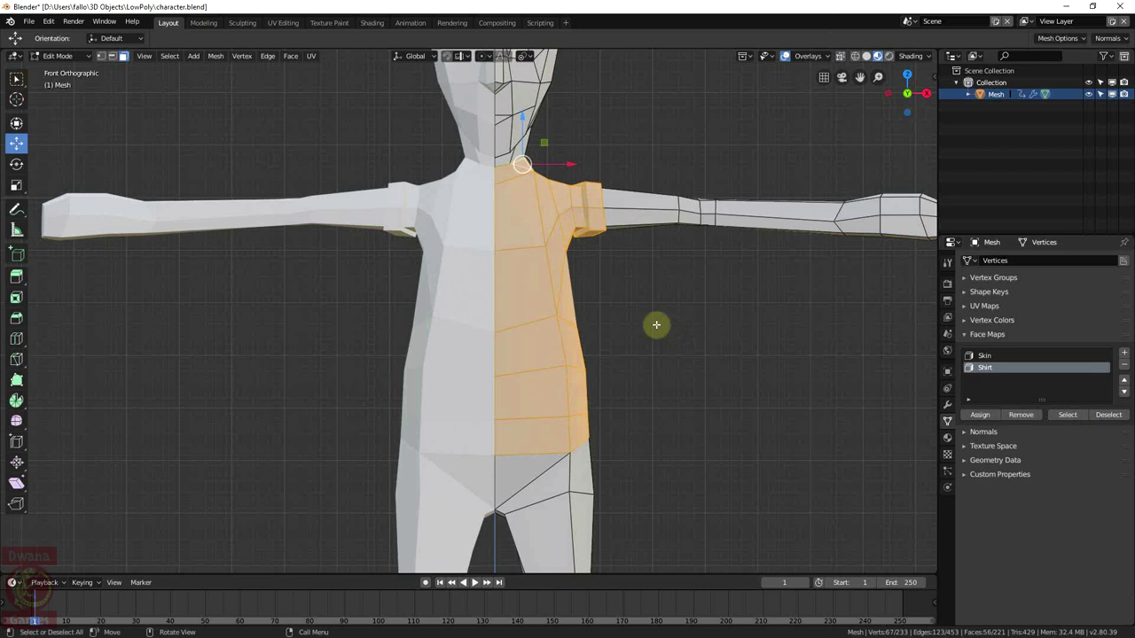
key(alt+a)
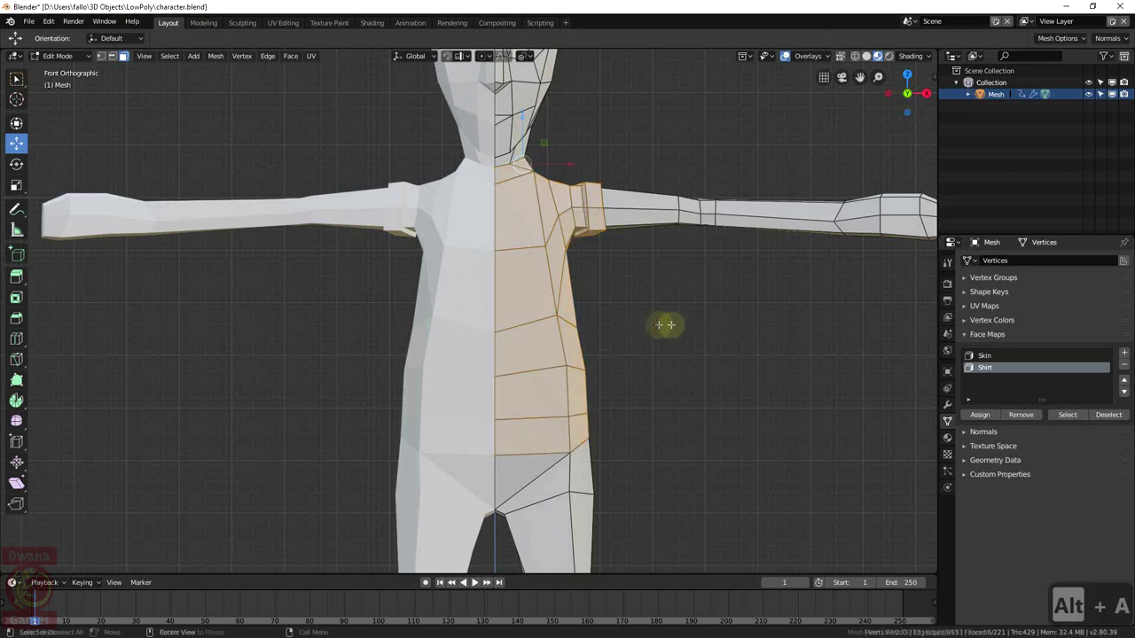
Check the Skin face map by selecting its faces on the whole figure, then deselect everything
click(994, 357)
click(1068, 415)
scroll(654, 324, down, 5)
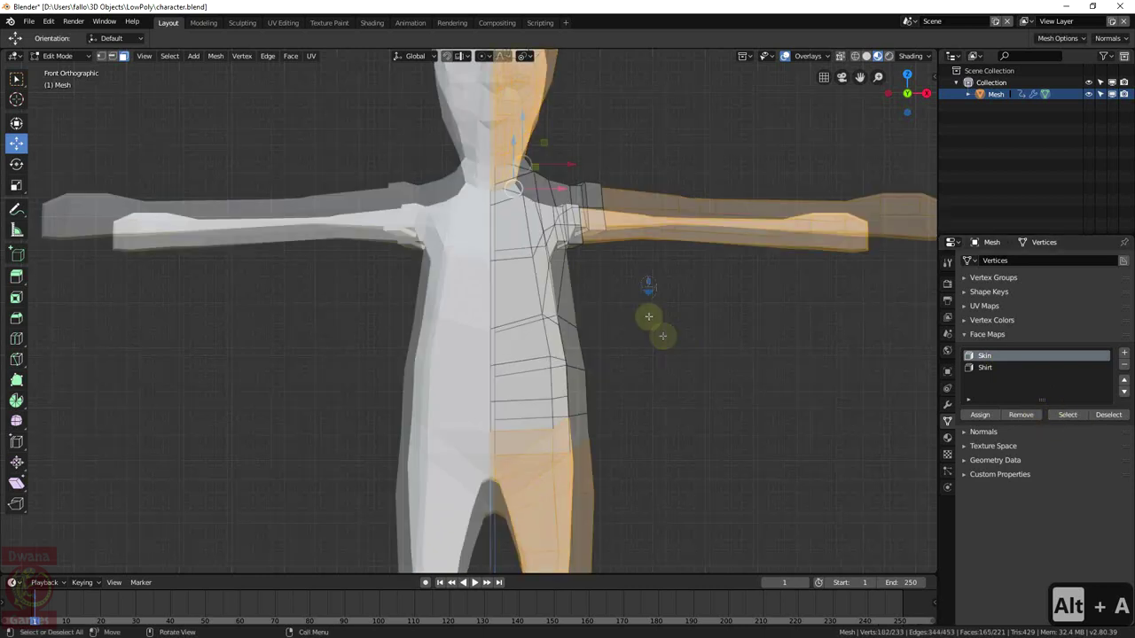
key(alt+a)
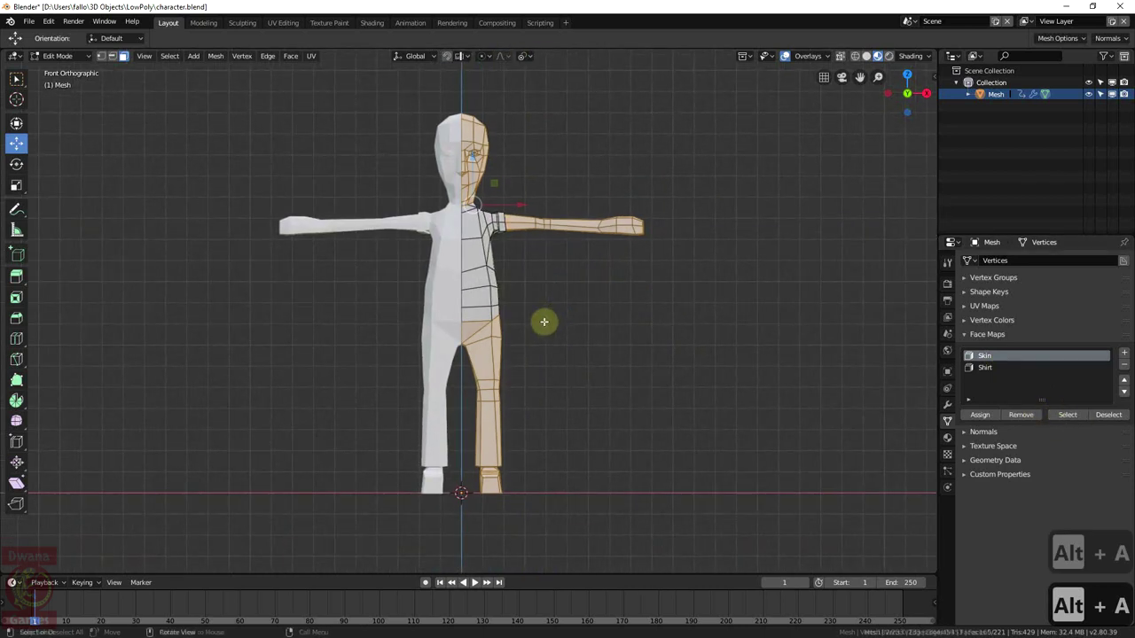
Box-select the leg faces from the waist to the trouser hem with X-ray on
scroll(558, 388, up, 2)
shift+middle_drag(557, 388, 535, 325)
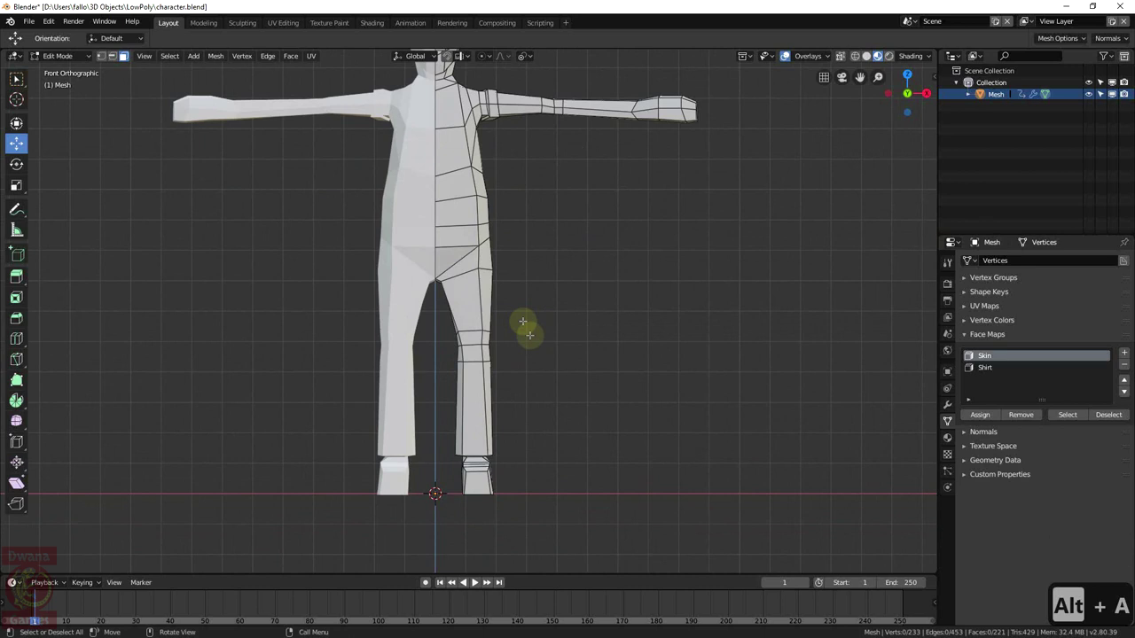
key(b)
click(839, 56)
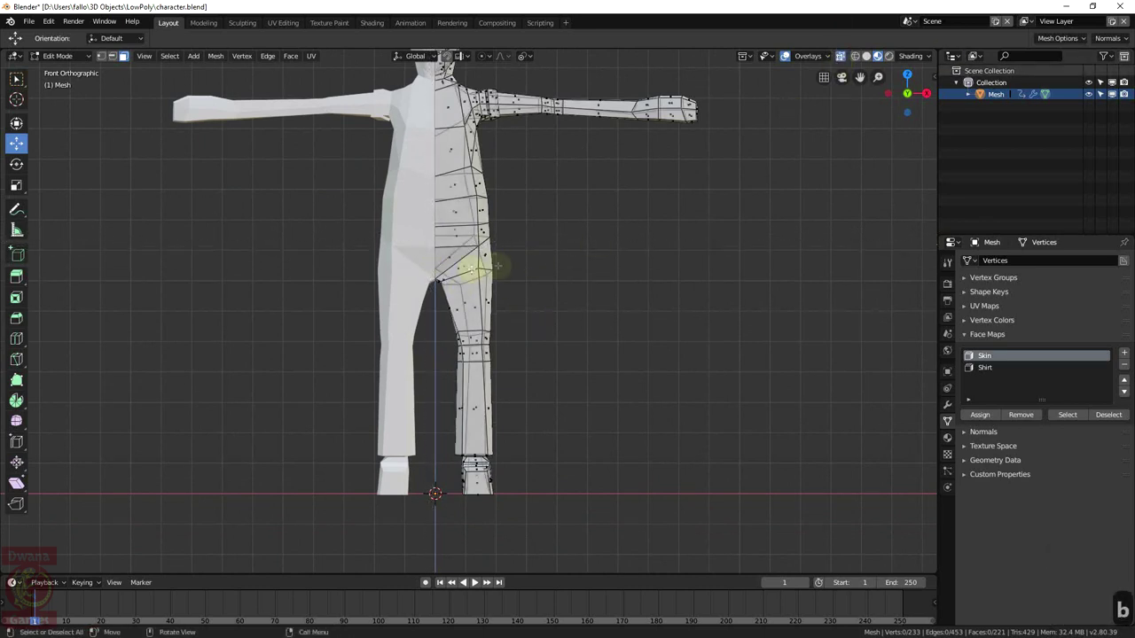
drag(431, 240, 524, 457)
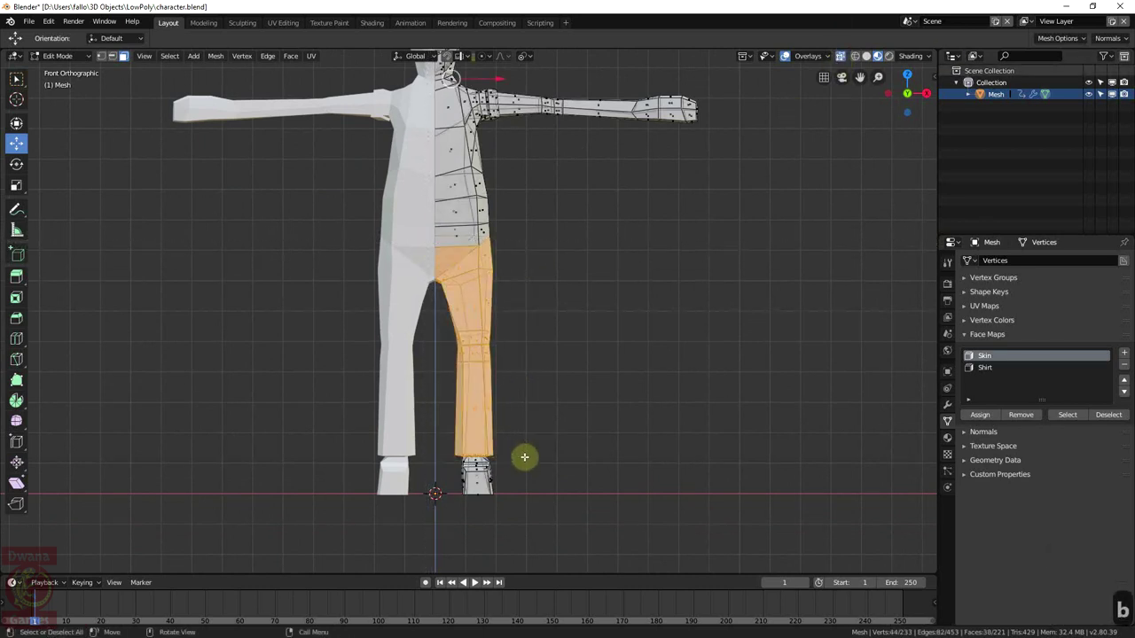
middle_drag(524, 457, 709, 428)
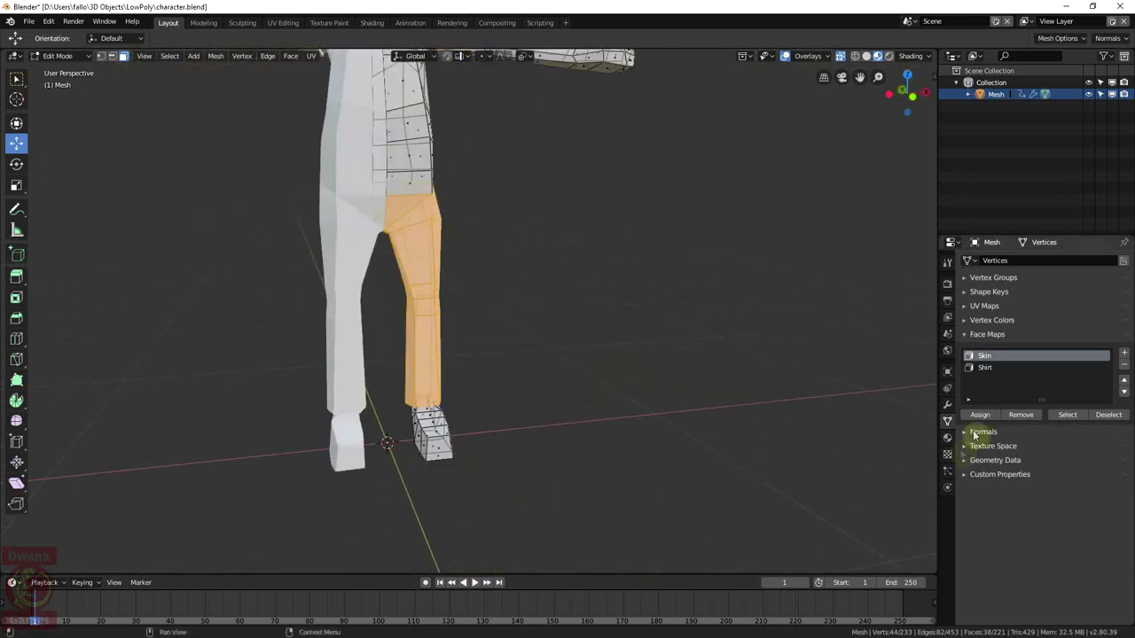
Add a face map named Pants for the selected leg faces
click(1123, 353)
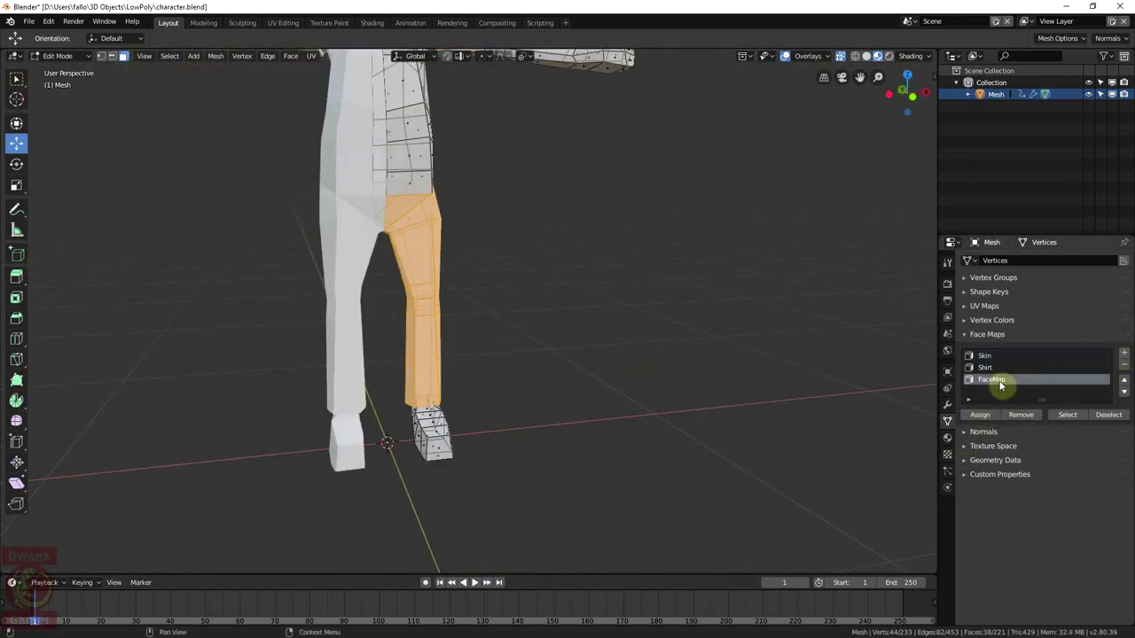
double_click(993, 379)
text(Pants)
key(Return)
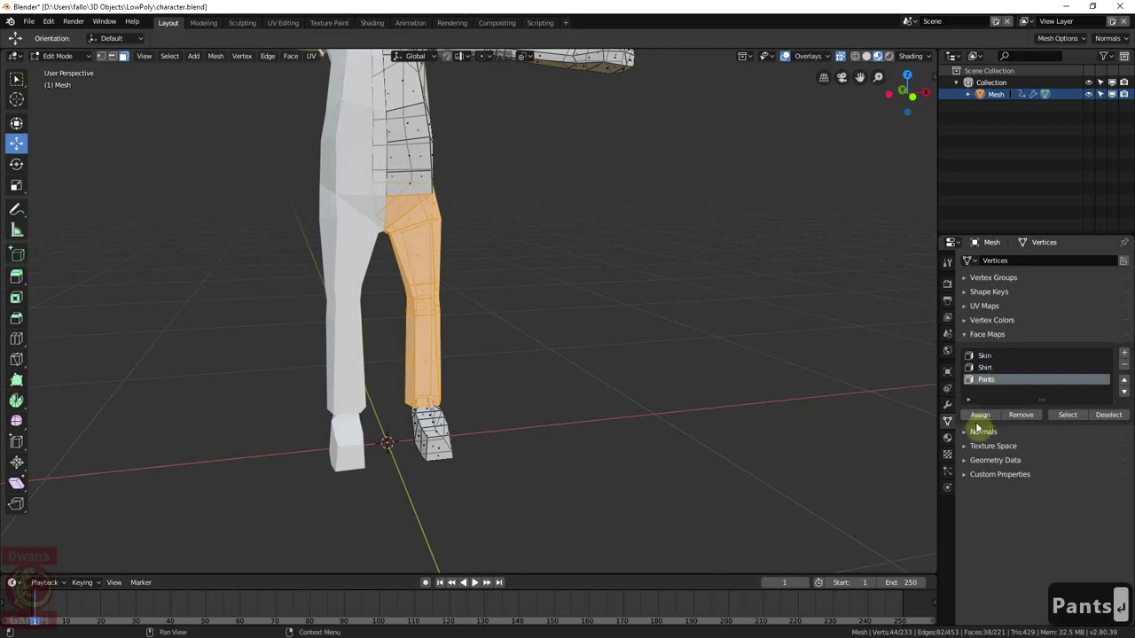
Clear the leg selection and box-select the foot faces below the trouser hem in front view
middle_drag(532, 380, 507, 381)
key(1)
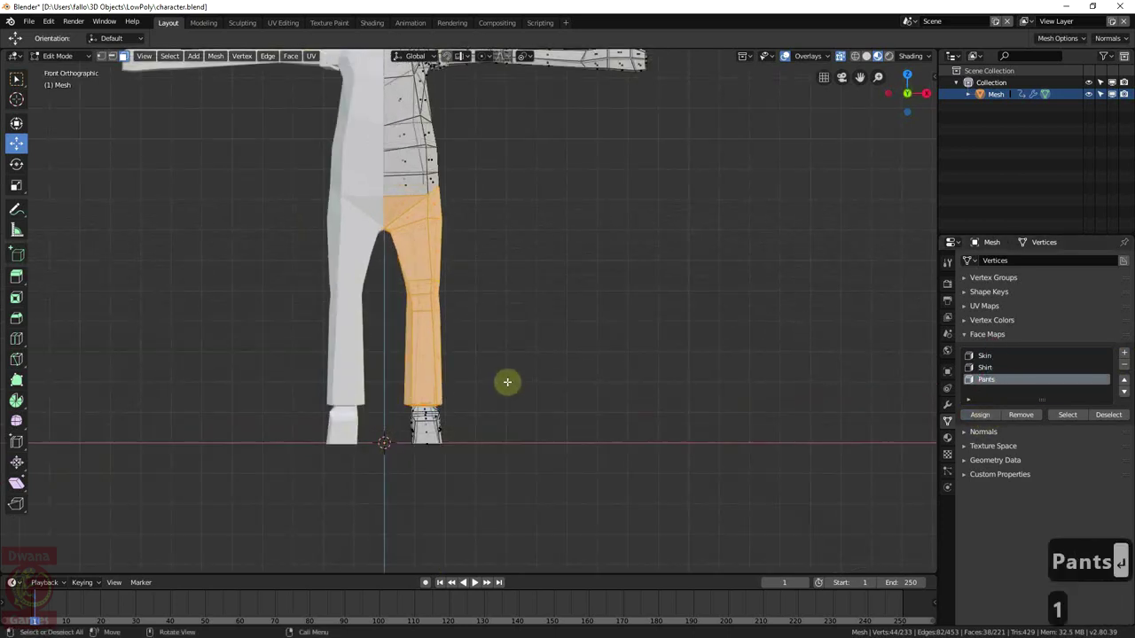
key(alt+a)
key(alt+a)
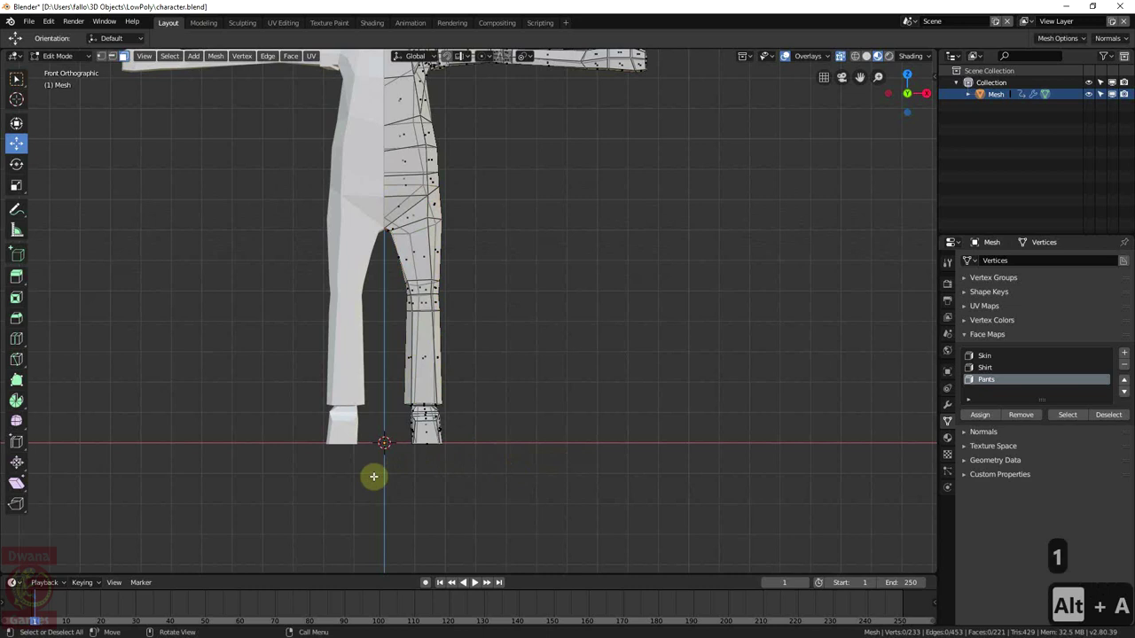
key(b)
mouse_move(402, 460)
mouse_down()
mouse_move(456, 431)
mouse_move(473, 405)
mouse_up()
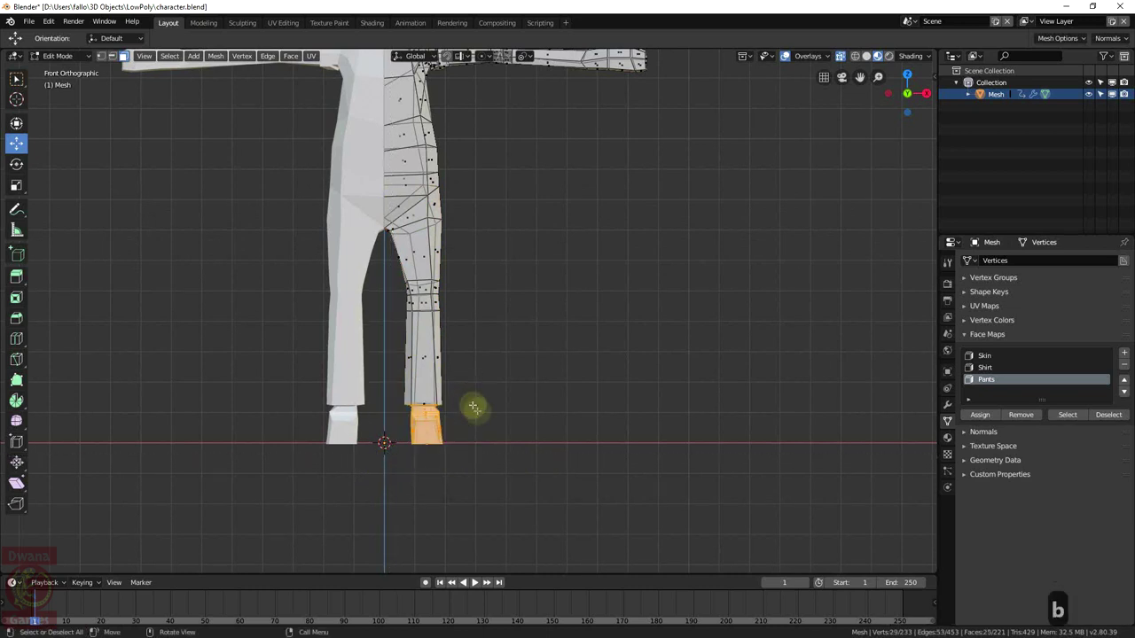
mouse_move(473, 405)
middle_down()
mouse_move(418, 478)
mouse_move(420, 505)
mouse_move(456, 309)
mouse_move(414, 386)
middle_up()
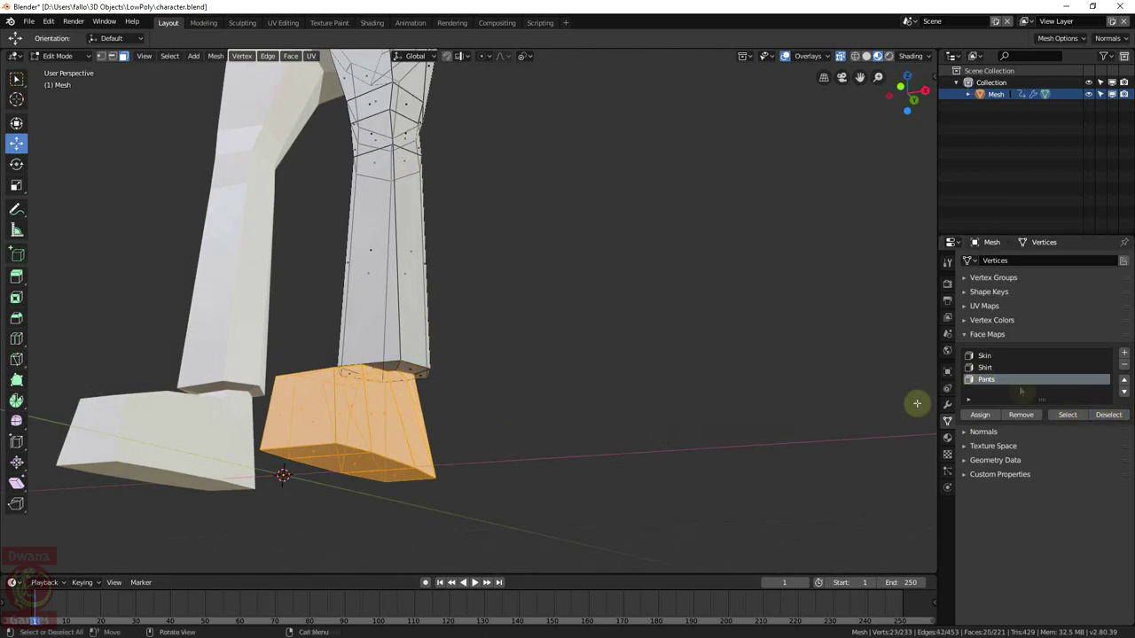
Add a face map named Shoes for the selected foot faces
click(1125, 353)
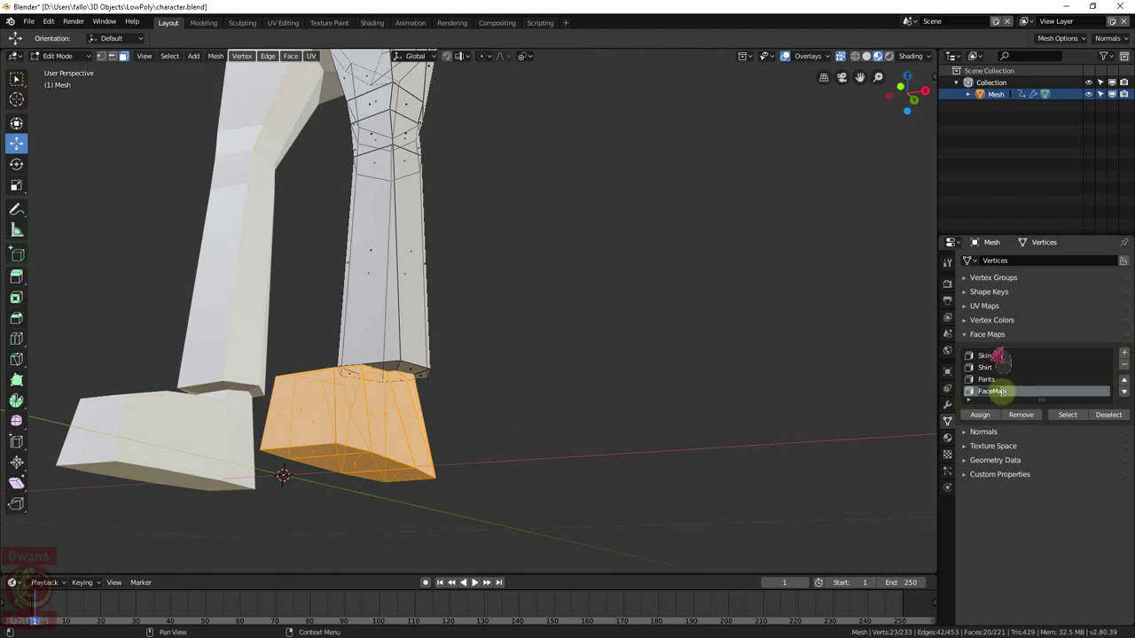
double_click(1002, 391)
text(Shoes)
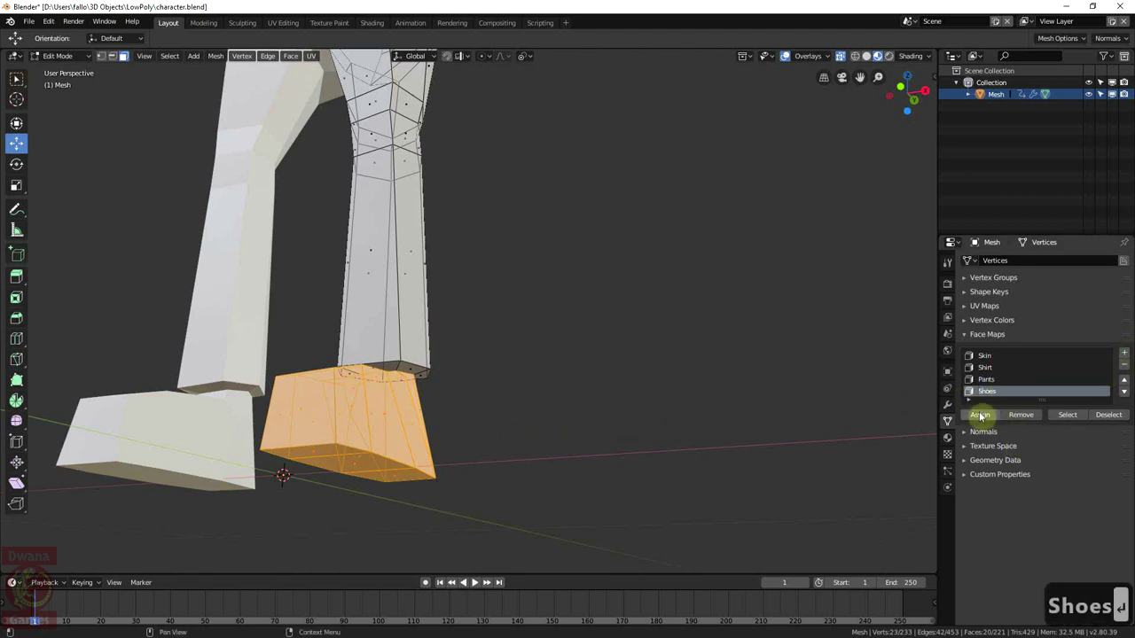
key(Return)
Check the Skin face map by selecting only its faces, then inspect the whole figure in Object Mode
scroll(574, 396, down, 8)
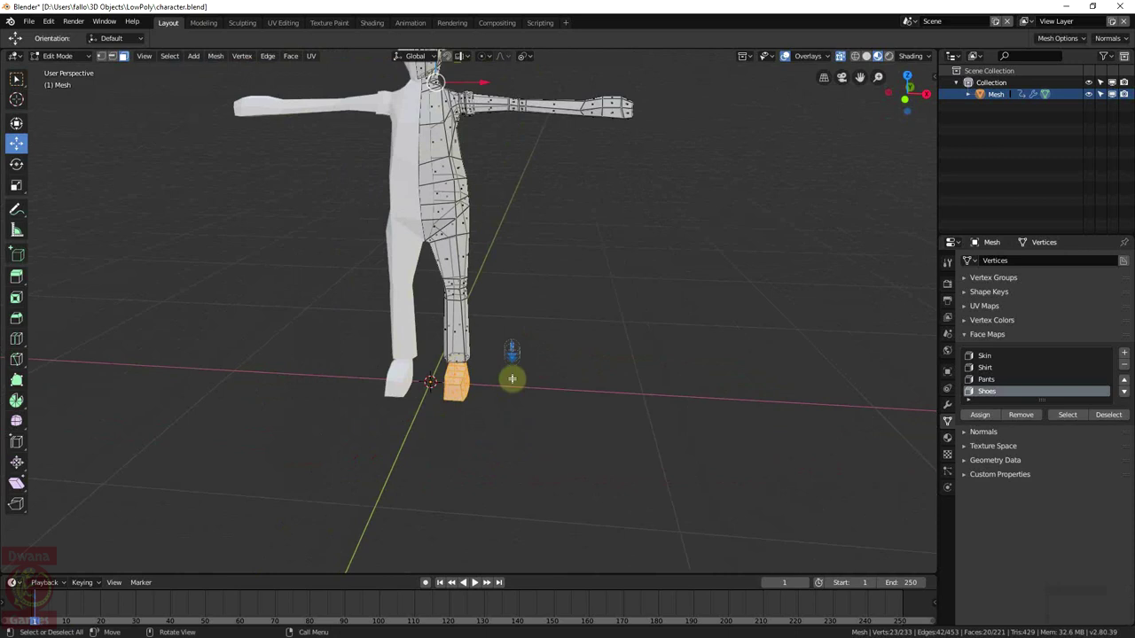
key(alt+a)
middle_drag(507, 357, 532, 381)
click(984, 356)
click(1068, 414)
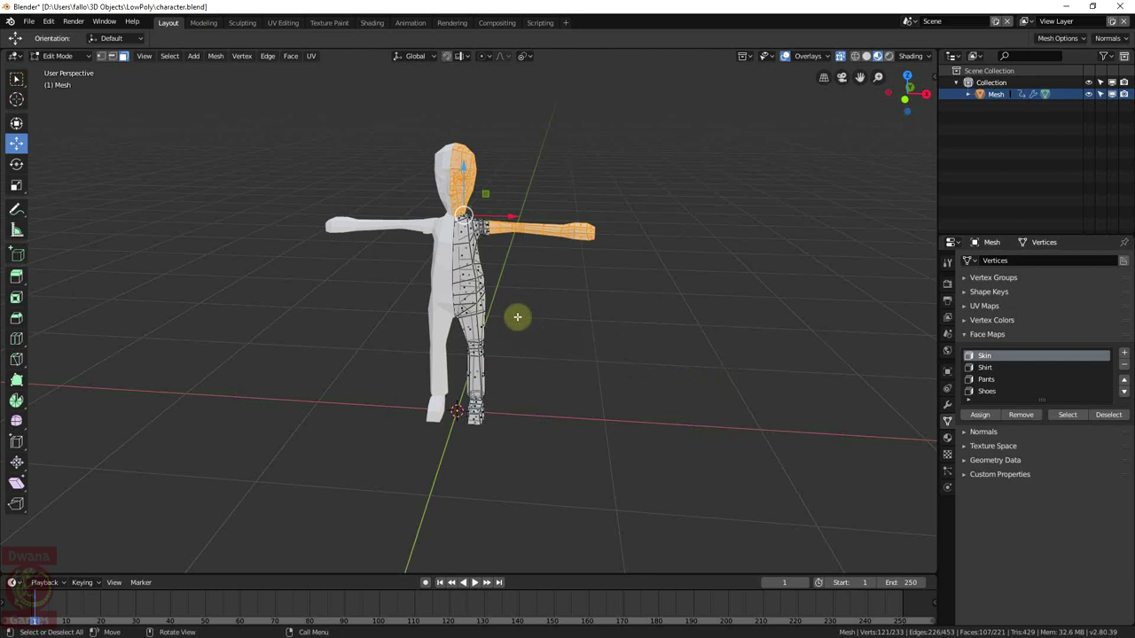
key(Tab)
middle_drag(495, 342, 459, 348)
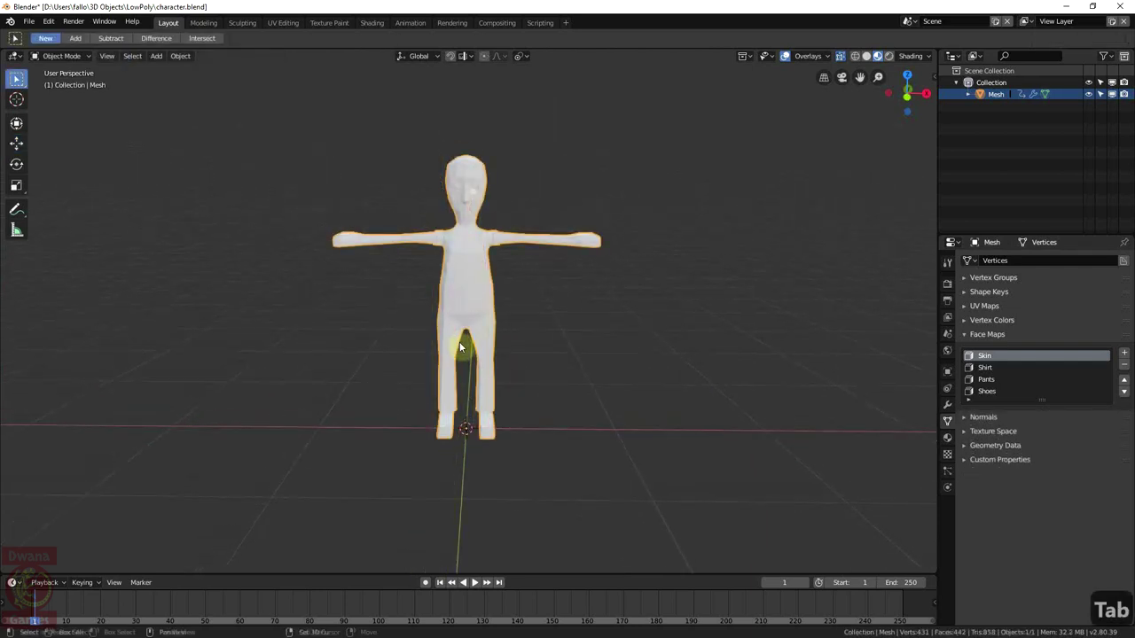
key(1)
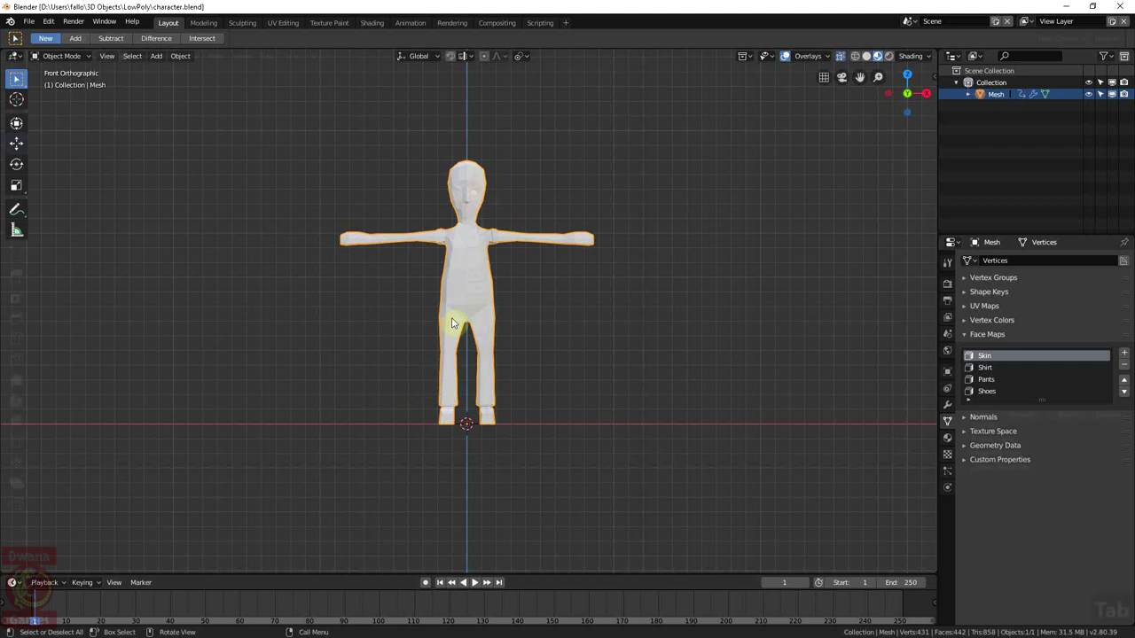
In edge select mode, select only the Shirt face map's faces and reduce the selection to its boundary loop
key(Tab)
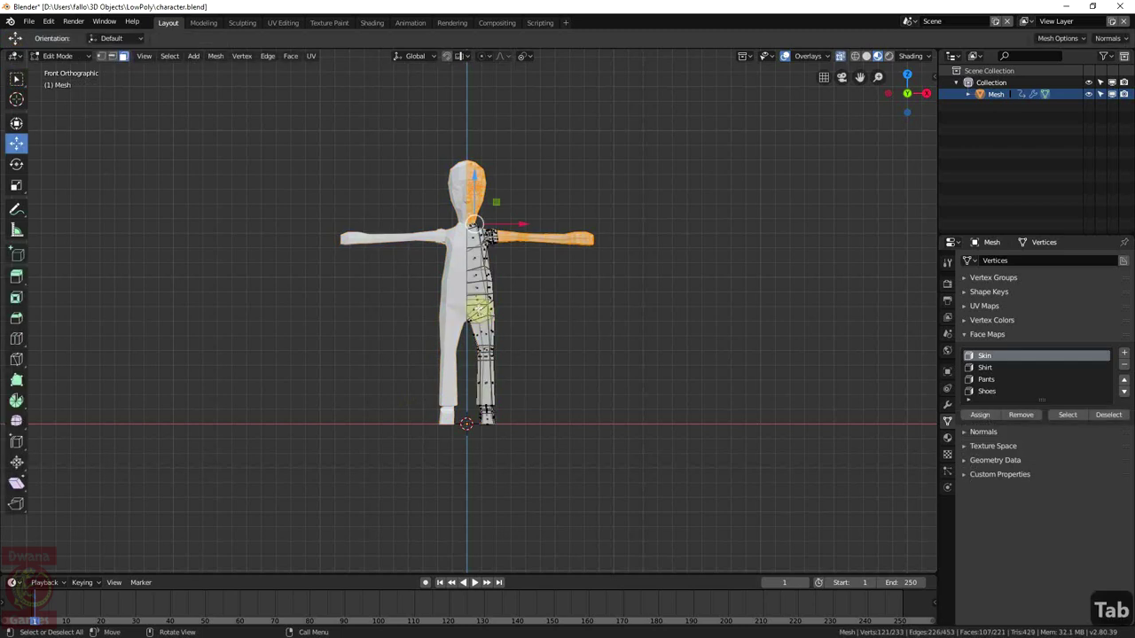
click(112, 56)
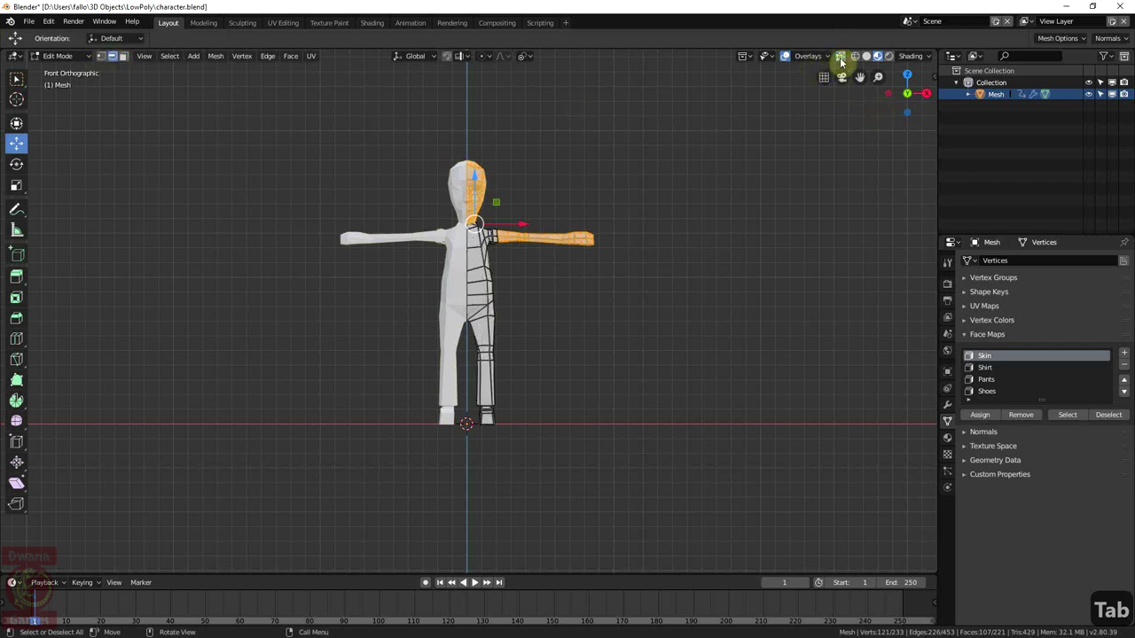
key(alt+a)
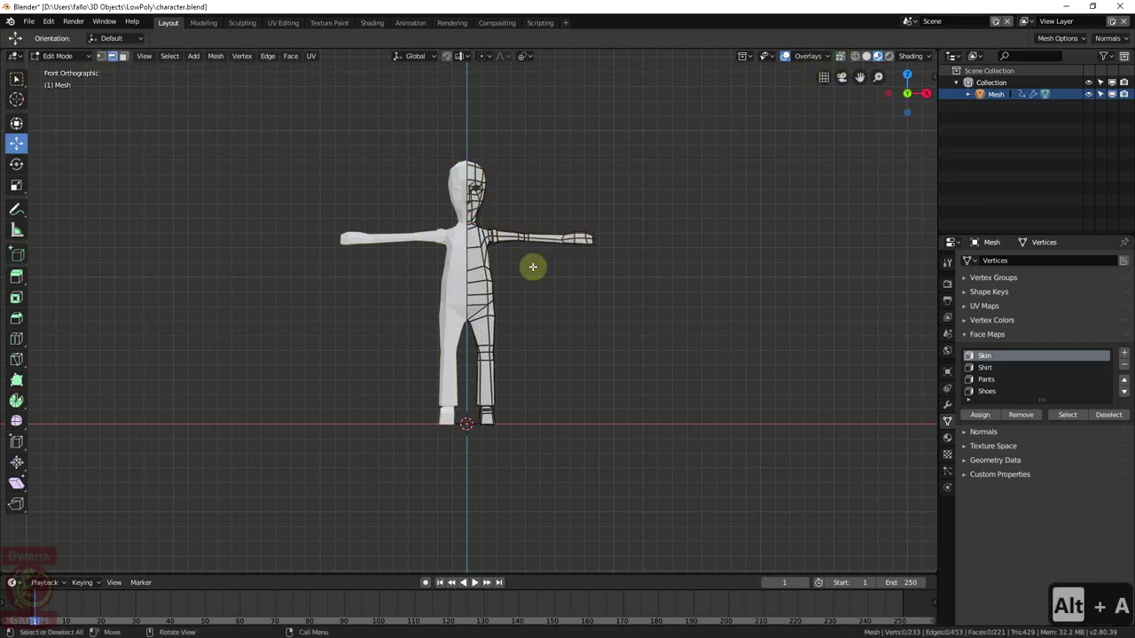
click(1004, 368)
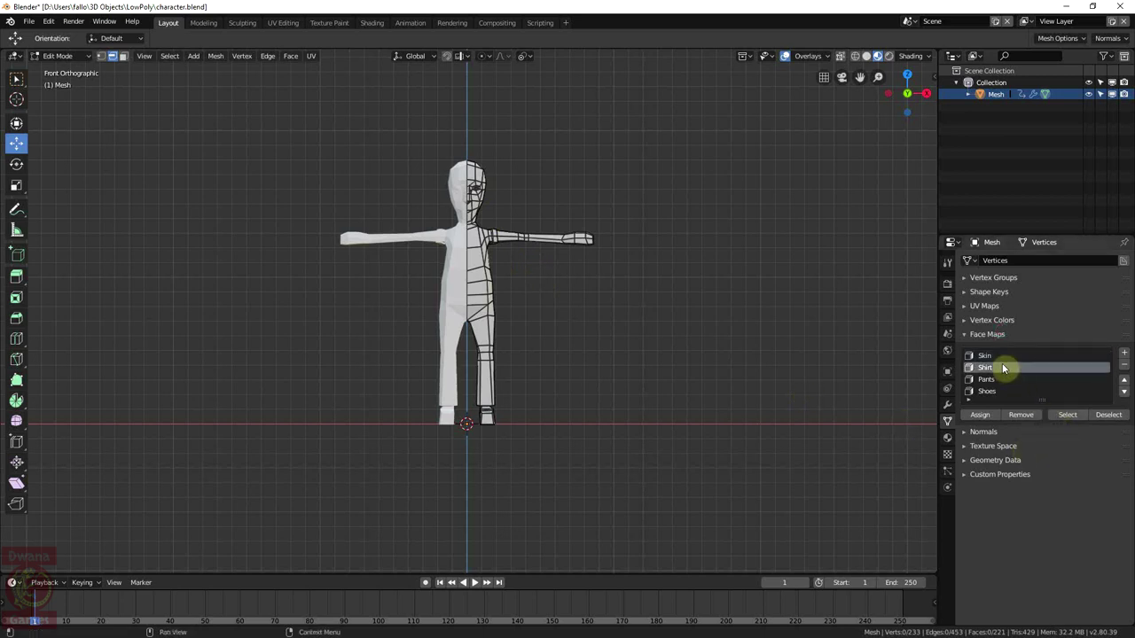
click(1067, 415)
click(170, 56)
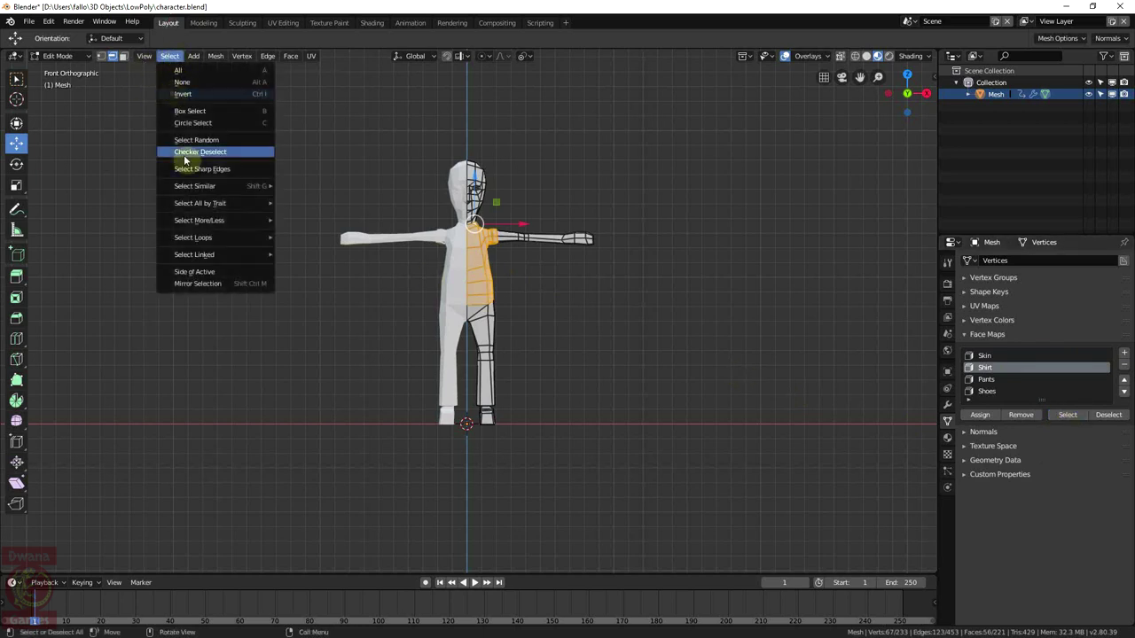
mouse_move(230, 238)
click(307, 278)
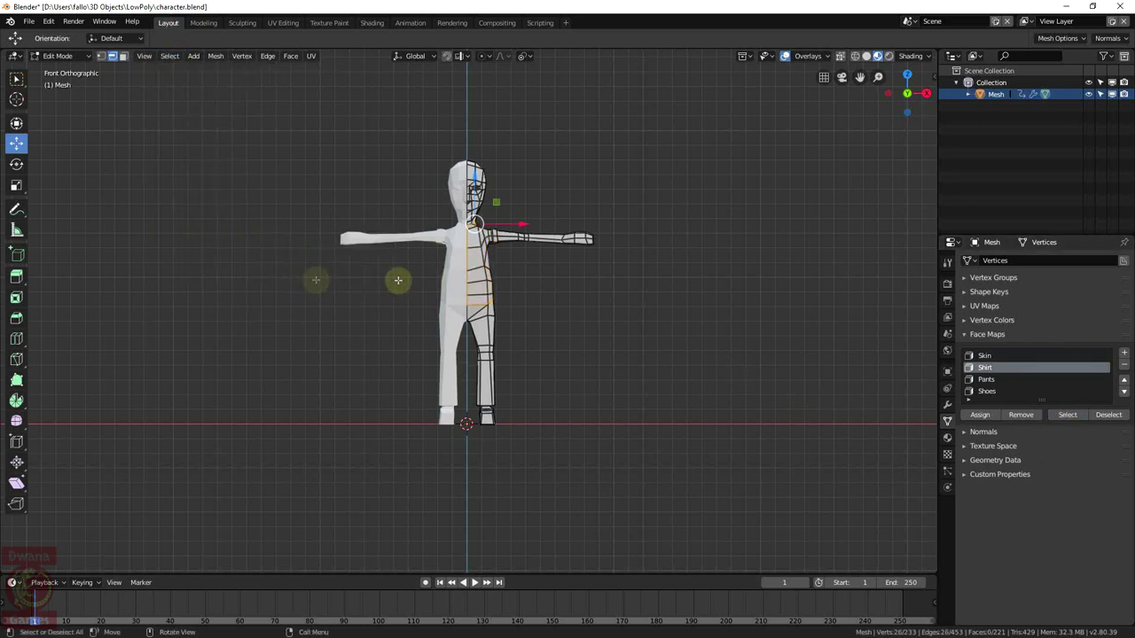
Remove the front centre-line edges from the shirt boundary selection with Circle Select and mark the remaining edges as seams
key(c)
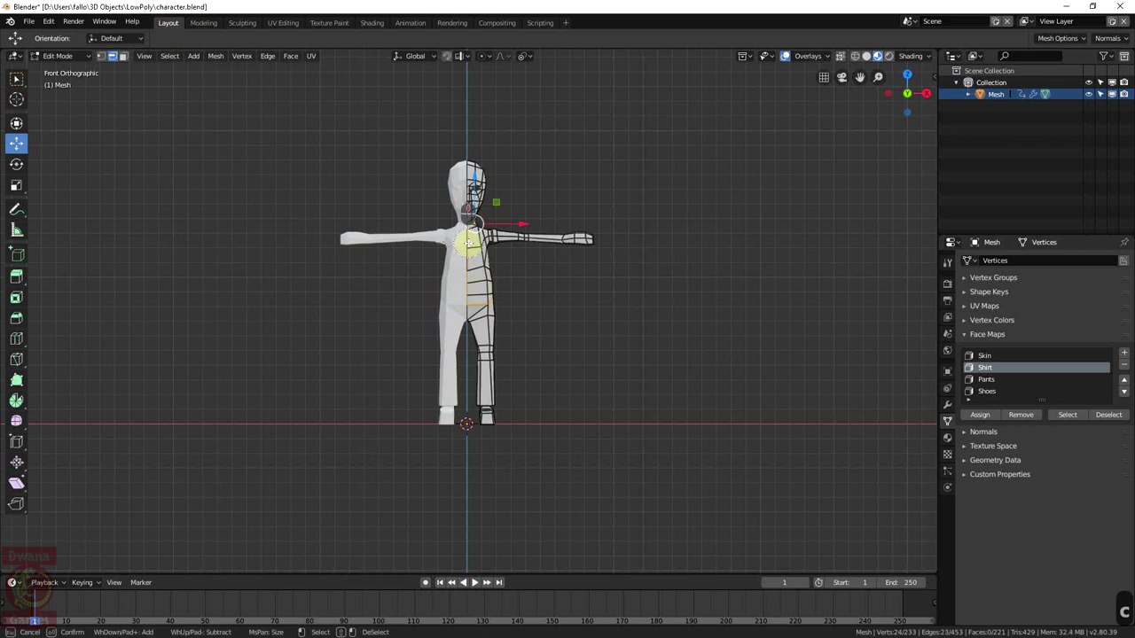
mouse_move(468, 241)
middle_down()
mouse_move(463, 270)
mouse_move(576, 297)
mouse_move(530, 316)
mouse_move(447, 312)
mouse_move(431, 282)
mouse_move(462, 257)
middle_up()
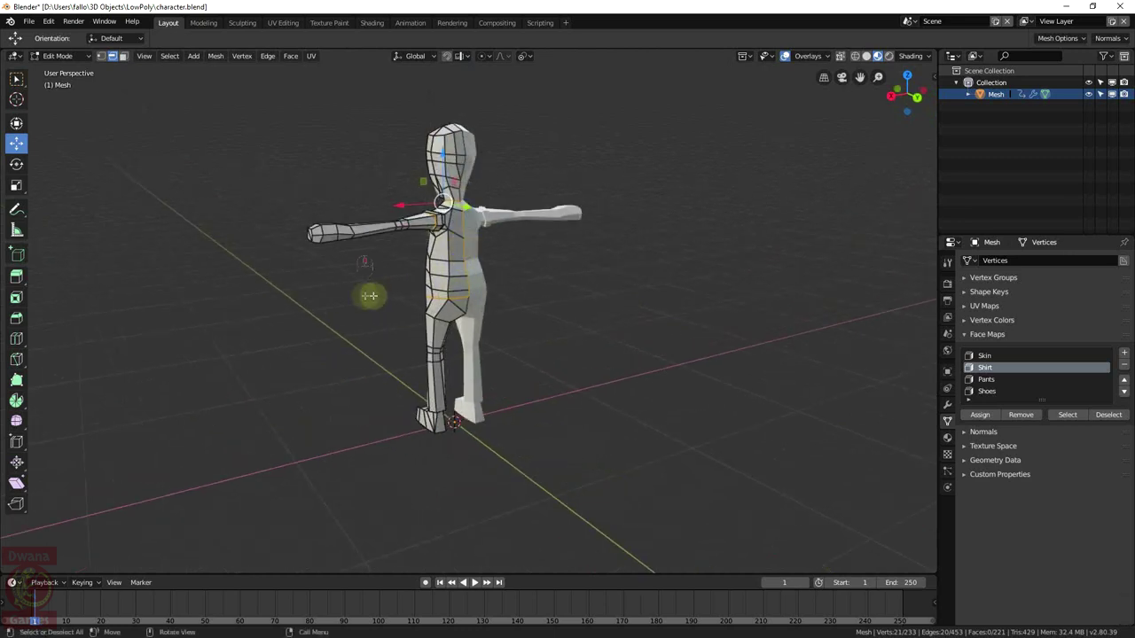
middle_drag(369, 296, 527, 299)
key(ctrl+e)
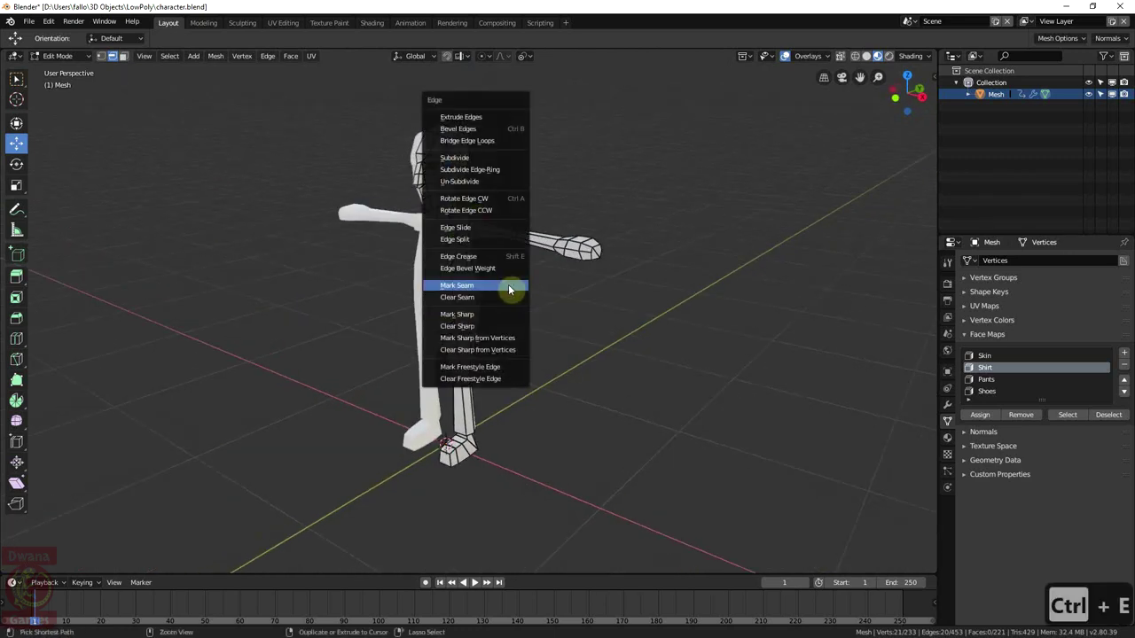
click(508, 283)
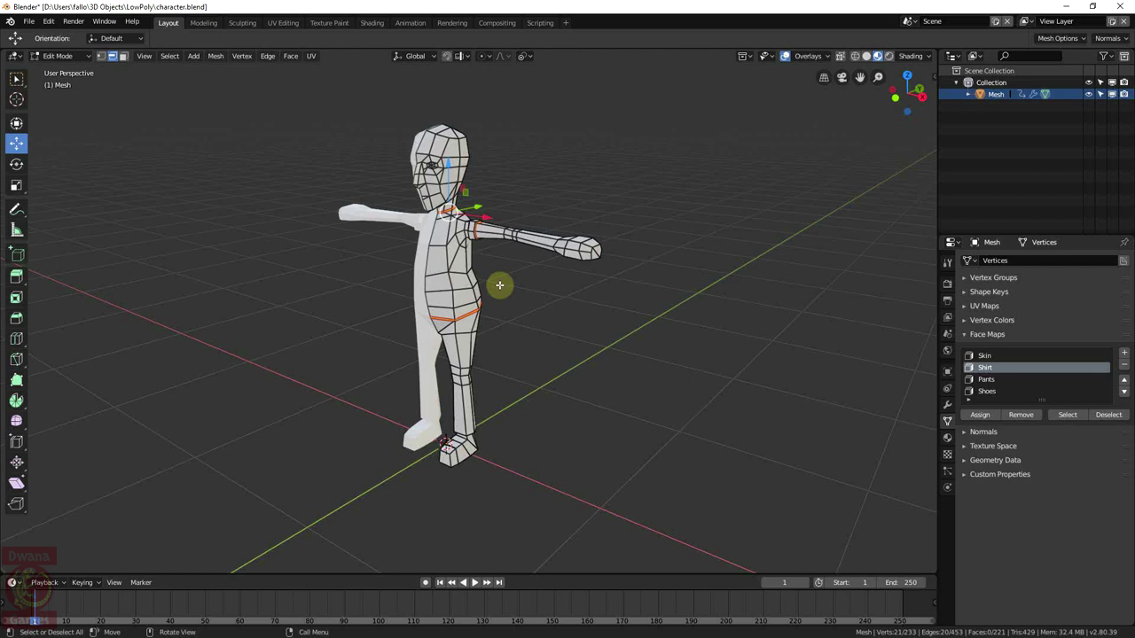
Mark seams from the back of the waist through the crotch and along the inner leg
middle_drag(515, 306, 213, 306)
scroll(466, 300, up, 2)
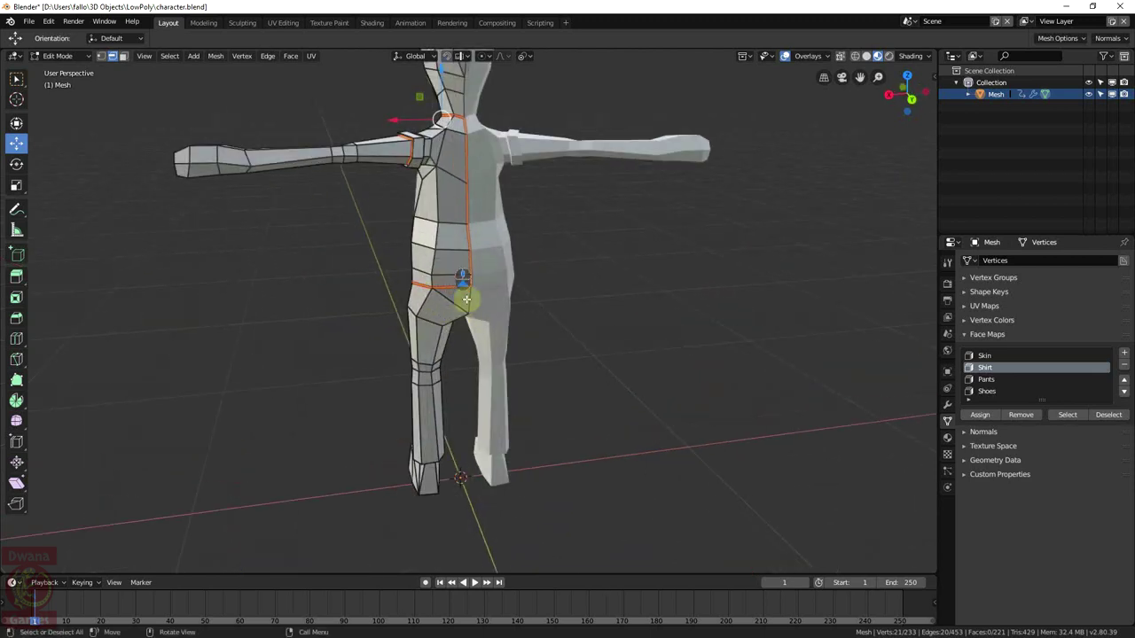
click(469, 301)
shift+middle_drag(474, 364, 438, 240)
middle_drag(438, 241, 451, 198)
ctrl+click(537, 305)
ctrl+click(183, 289)
ctrl+click(317, 352)
key(ctrl+e)
click(323, 273)
key(ctrl+e)
click(428, 213)
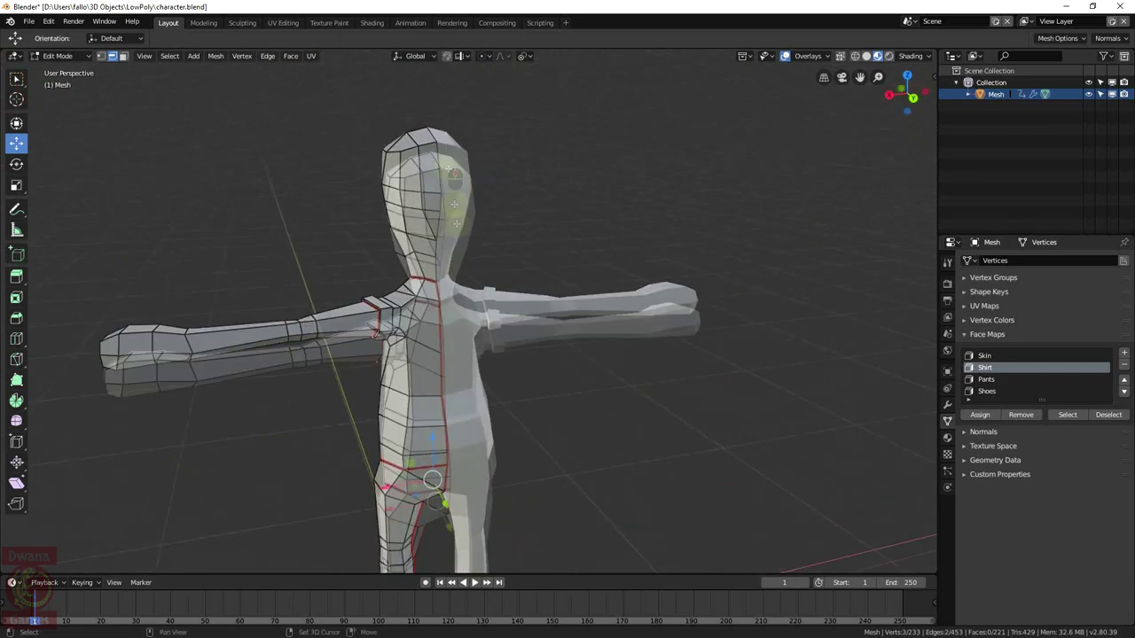
Select edge paths along the back of the head and around the jaw and mark them as seams
ctrl+click(461, 319)
key(ctrl+e)
click(461, 319)
middle_drag(461, 319, 404, 259)
click(398, 256)
ctrl+click(446, 289)
middle_drag(446, 291, 372, 190)
key(ctrl+e)
click(423, 367)
Select the shortest edge path along the underside of the arm to the hand and mark it as a seam
ctrl+click(497, 429)
scroll(426, 433, down, 5)
key(KP_1)
ctrl+click(321, 148)
key(ctrl+e)
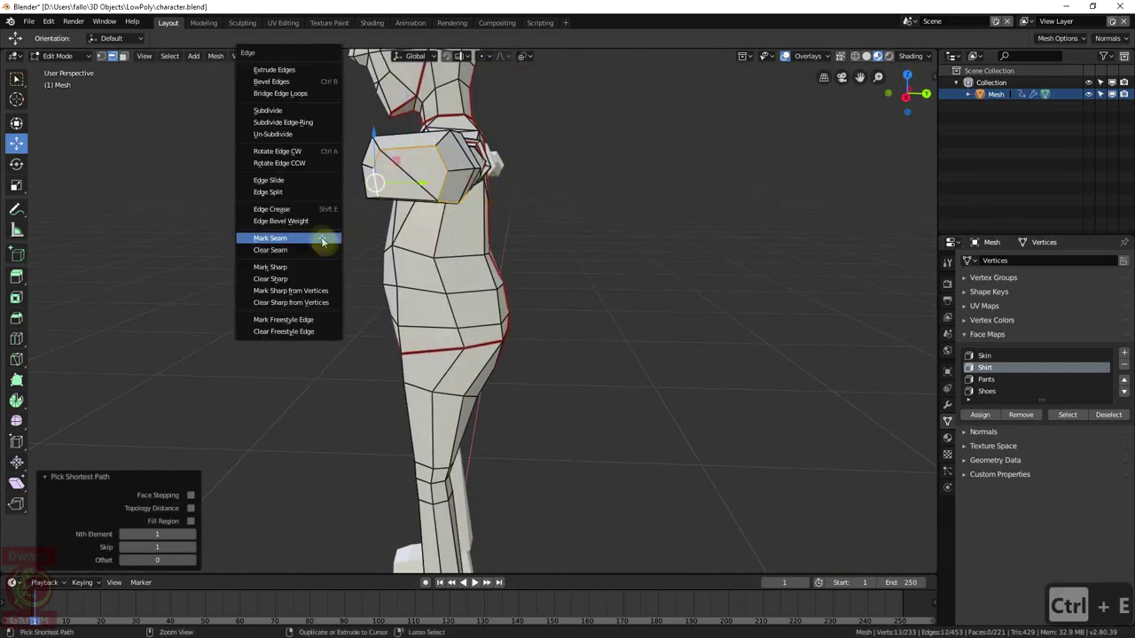
click(322, 239)
Clear the edge selection, check the marked seams from the front and return to Object Mode
key(KP_1)
key(alt+a)
scroll(355, 284, down, 2)
shift+middle_drag(307, 309, 378, 272)
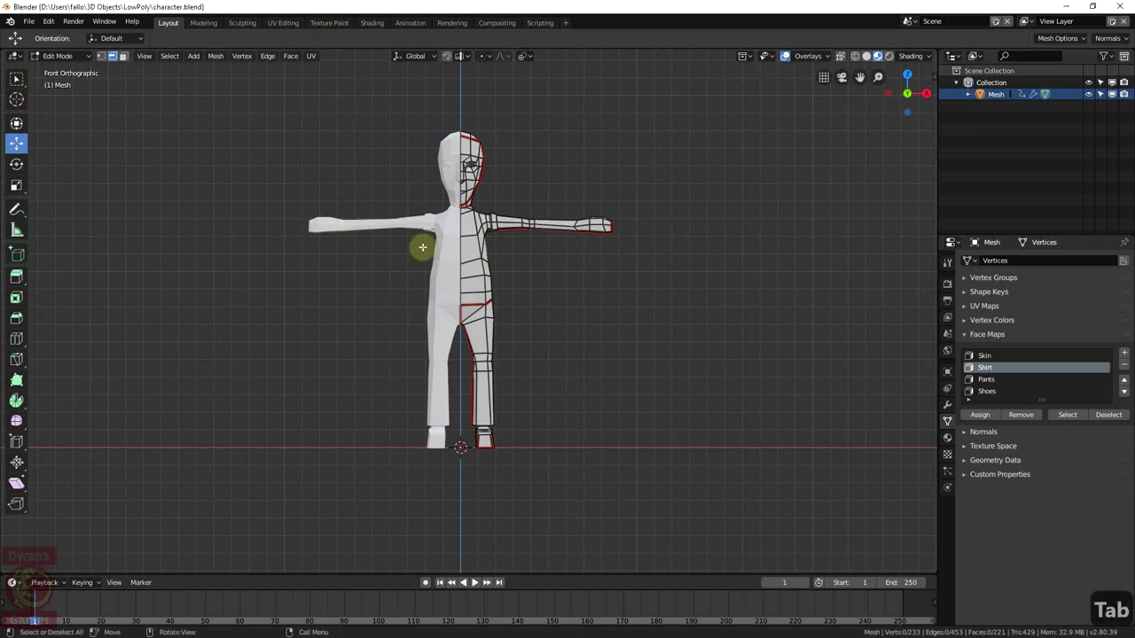
key(Tab)
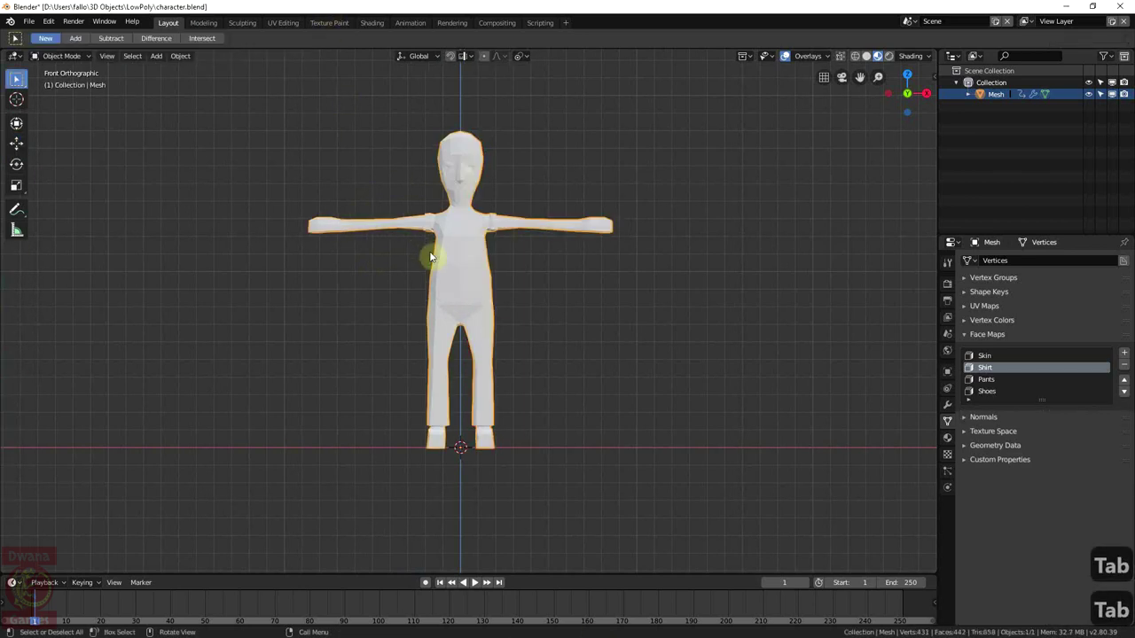
Select the whole mesh in the UV Editing workspace and unwrap it along the seams
click(282, 24)
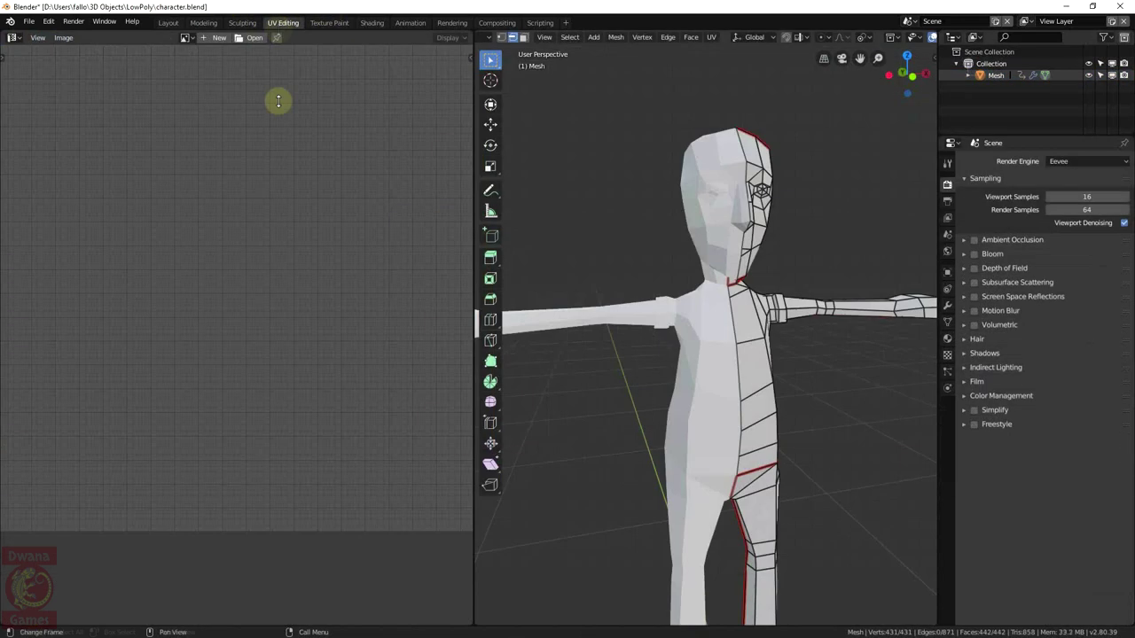
key(a)
key(u)
click(749, 341)
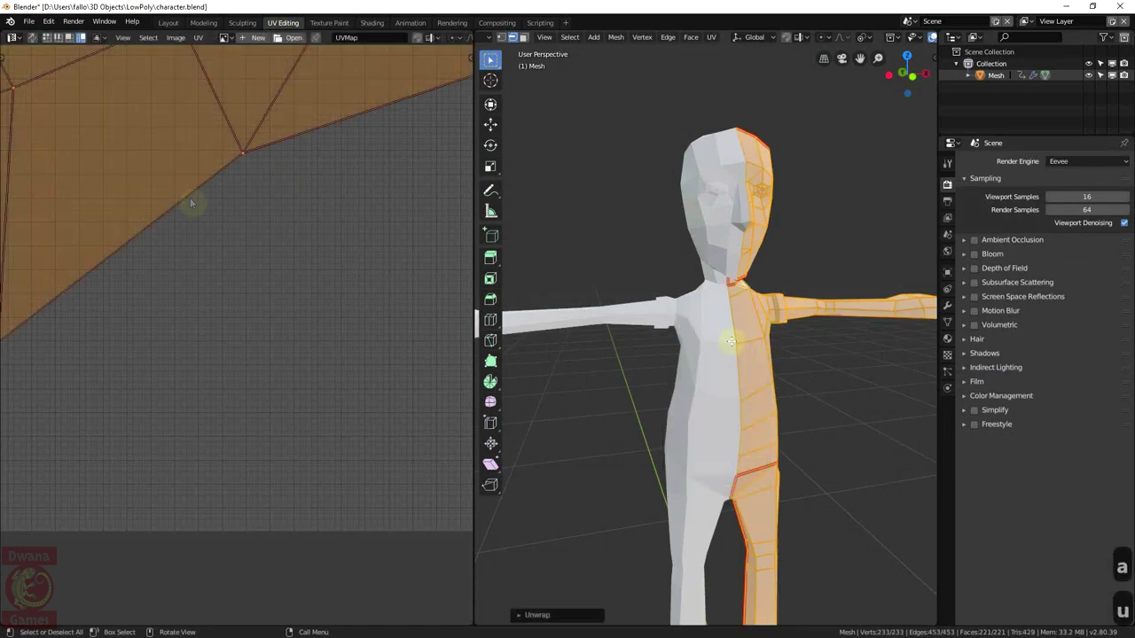
scroll(190, 203, down, 8)
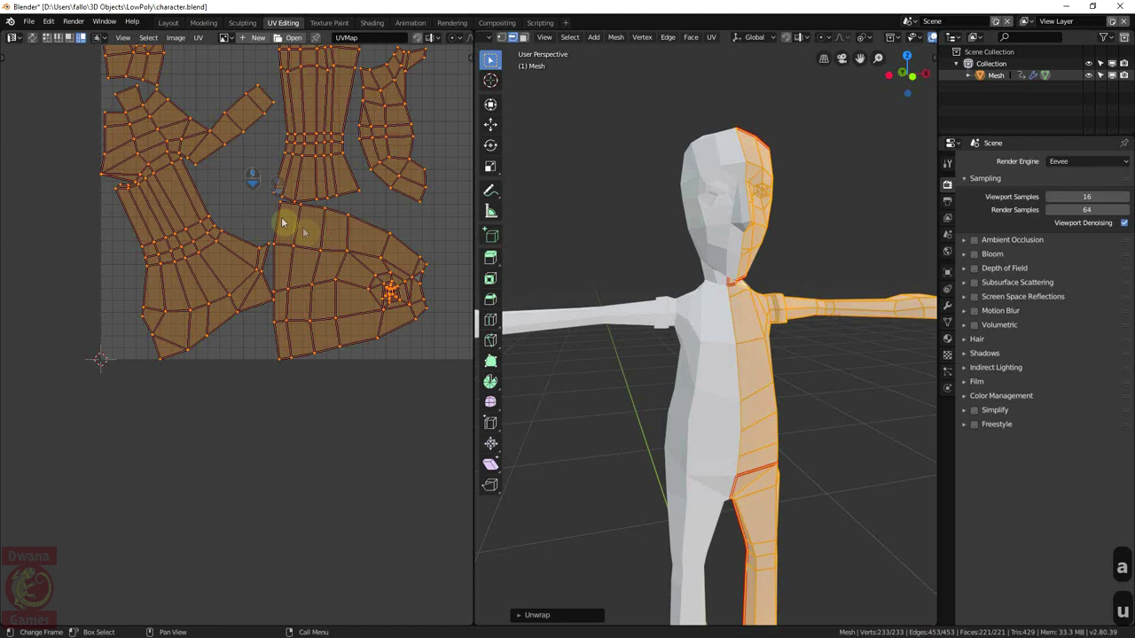
middle_drag(324, 256, 254, 358)
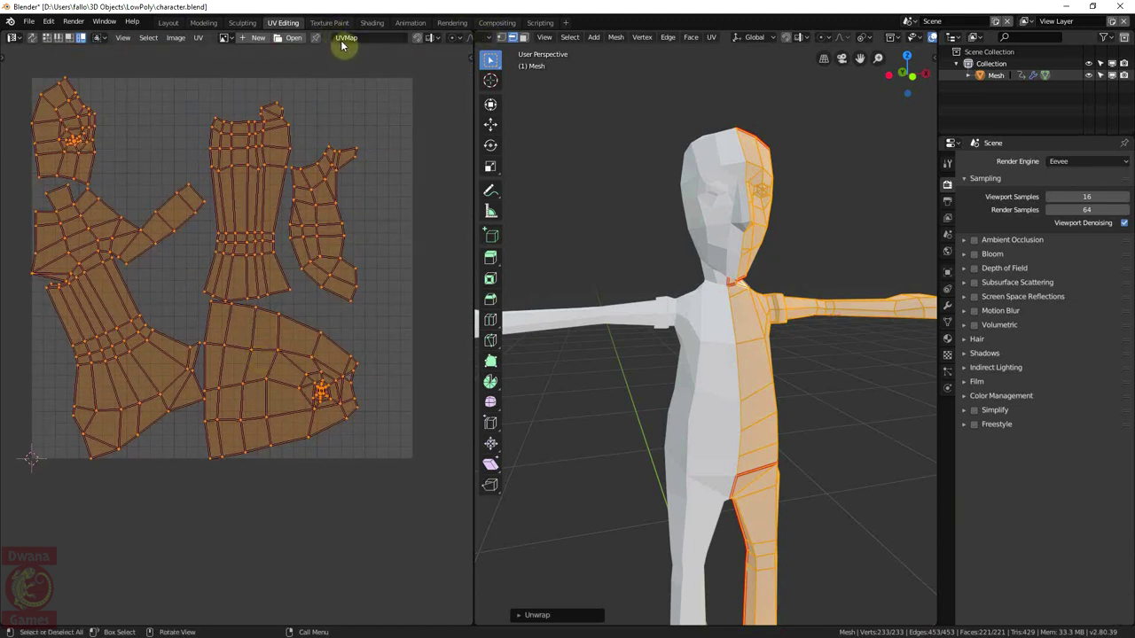
Turn on the Stretch overlay for the UV layout and examine the distortion around the eye
scroll(345, 40, down, 3)
click(446, 38)
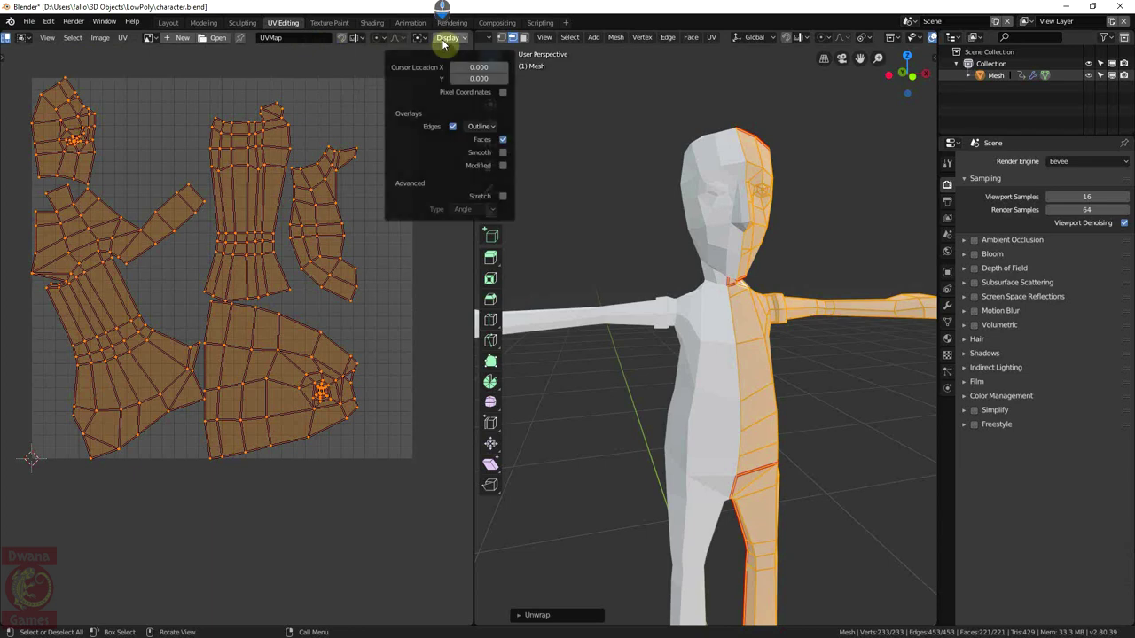
click(503, 196)
scroll(357, 431, up, 6)
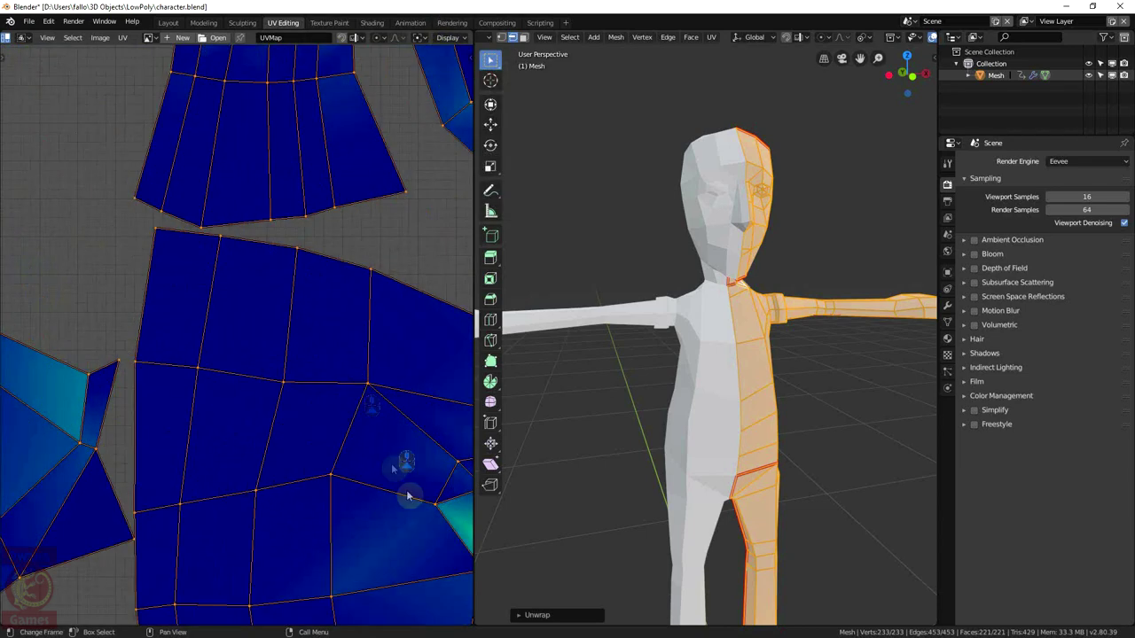
scroll(177, 346, up, 3)
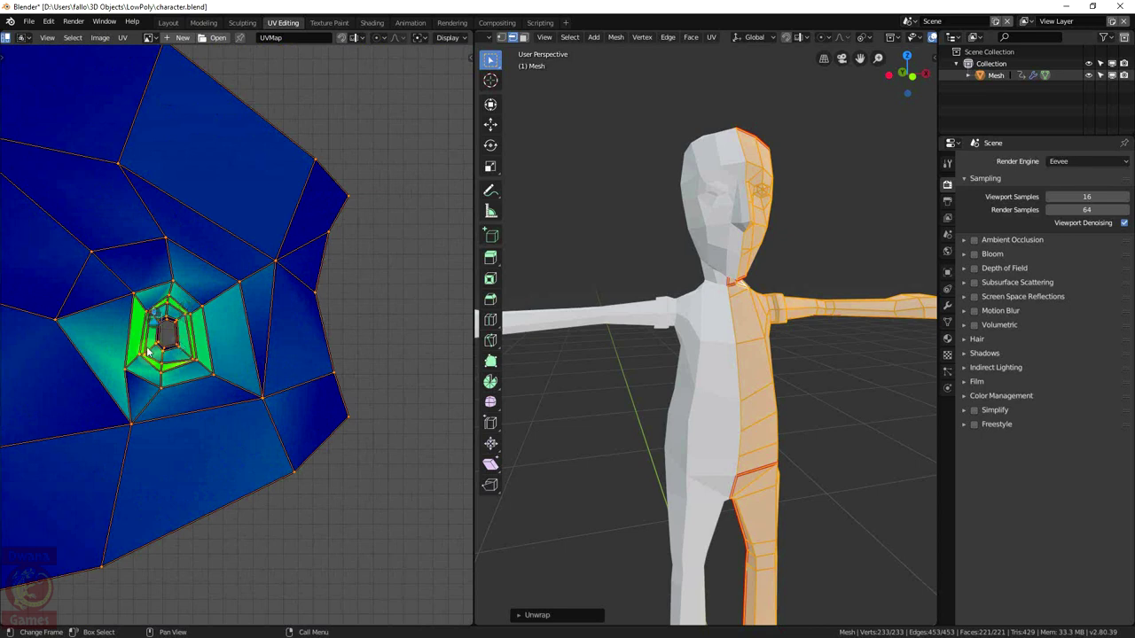
middle_drag(94, 345, 157, 335)
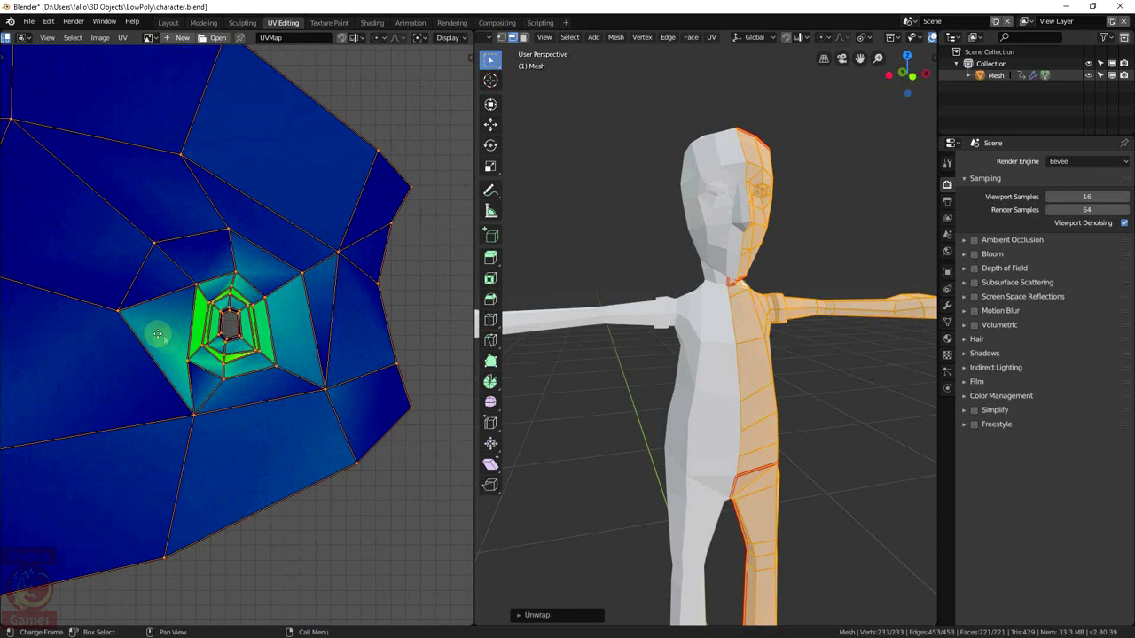
Turn on UV sync selection in face mode and replace the full selection with the face loop at the sleeve
scroll(84, 38, left, 4)
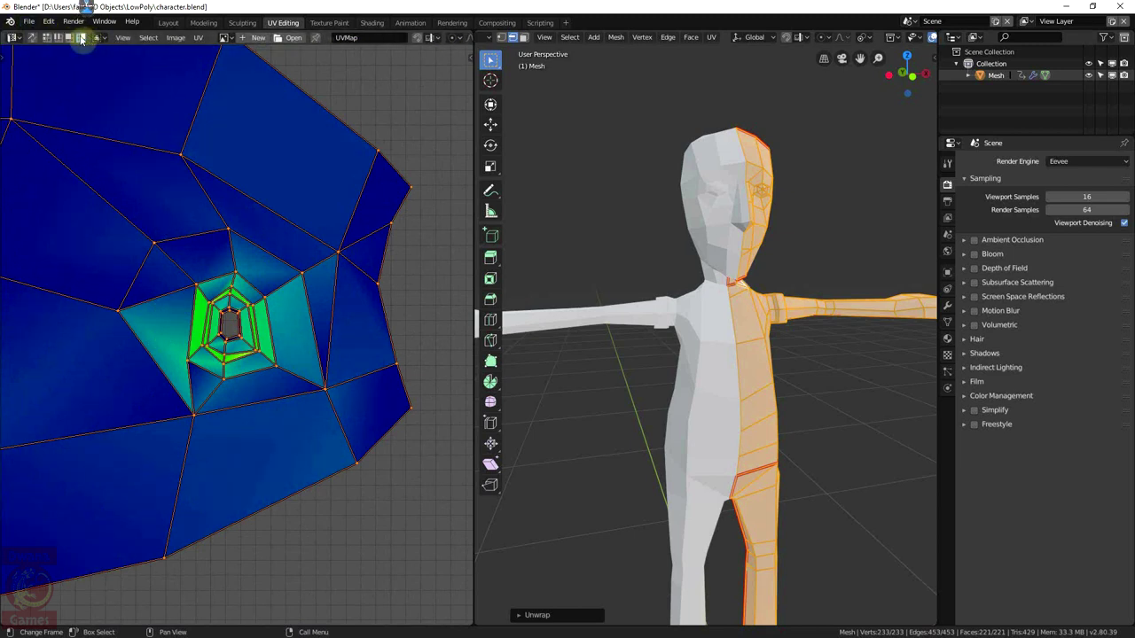
click(47, 39)
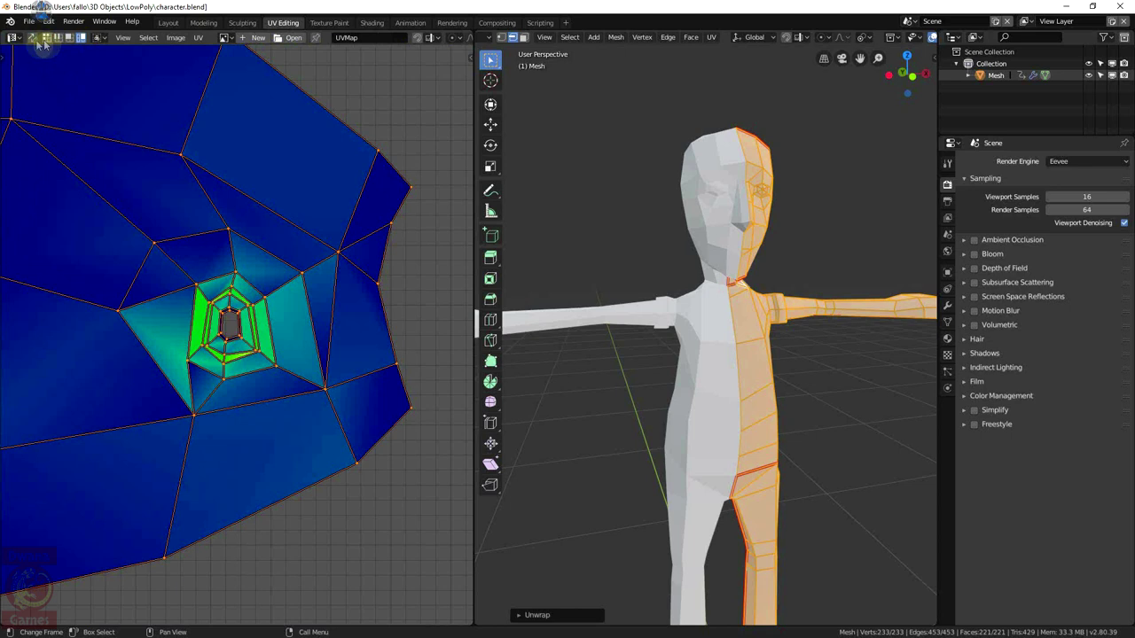
click(35, 40)
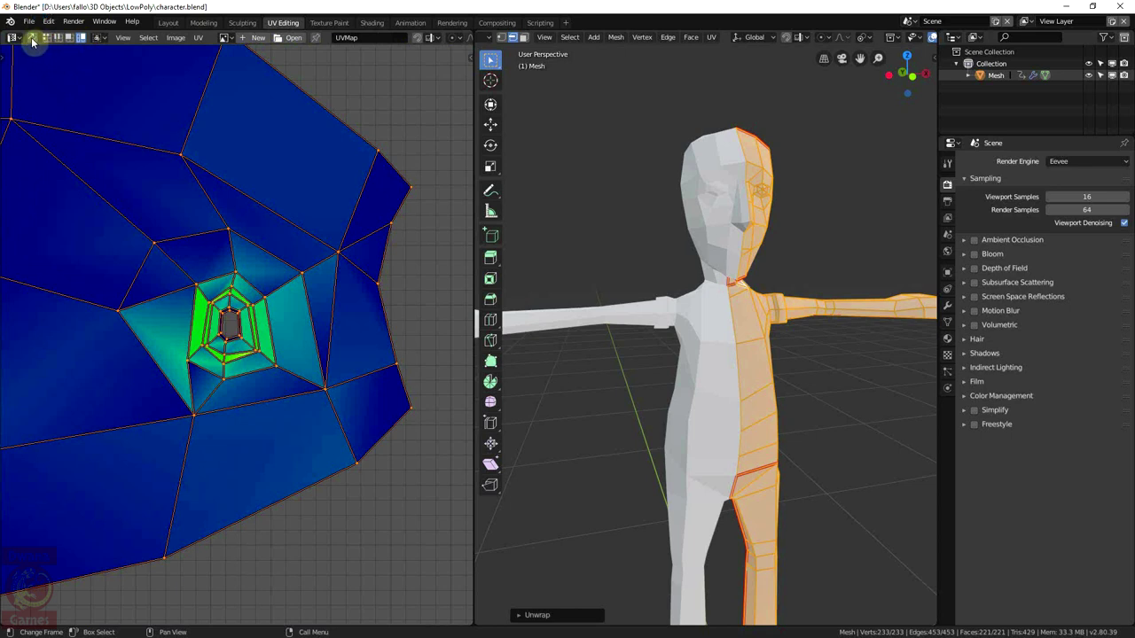
click(32, 40)
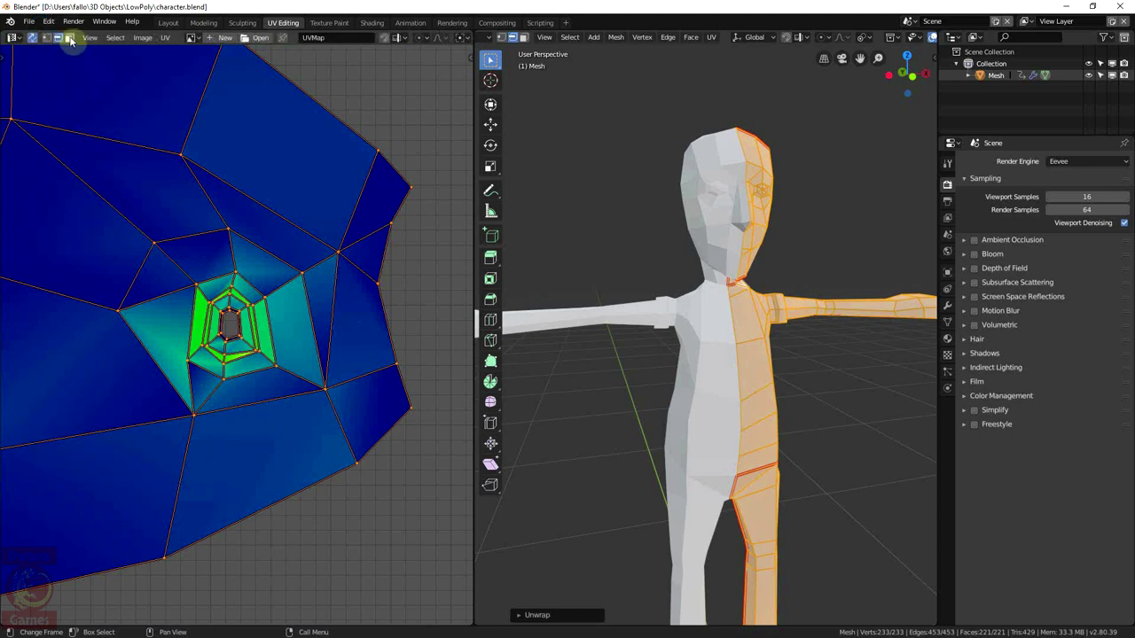
click(70, 40)
key(alt+a)
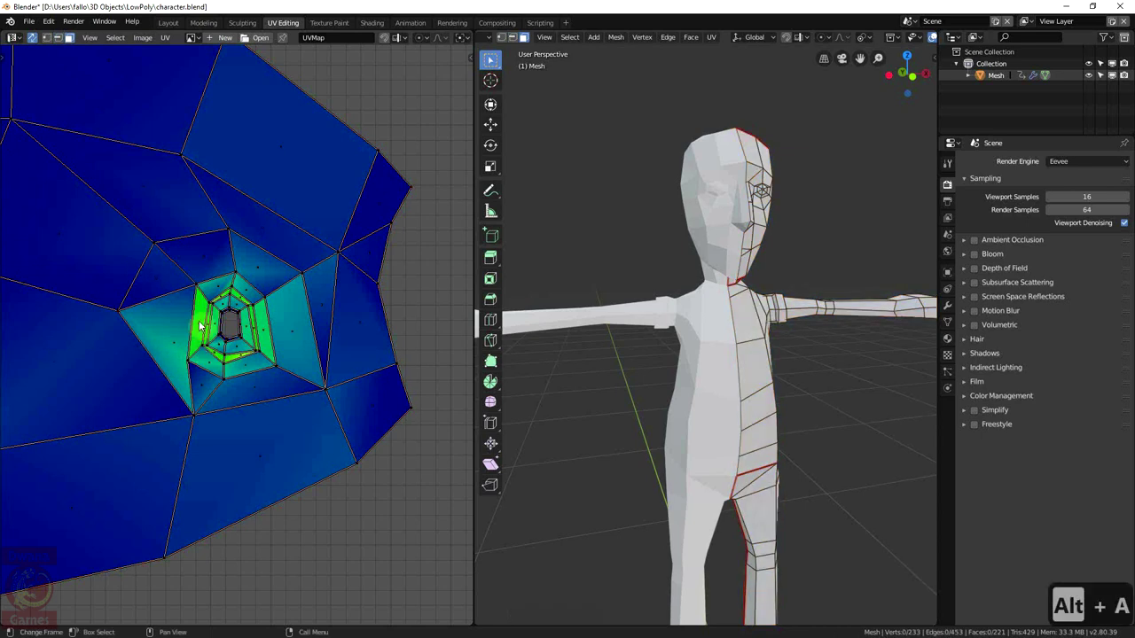
click(738, 364)
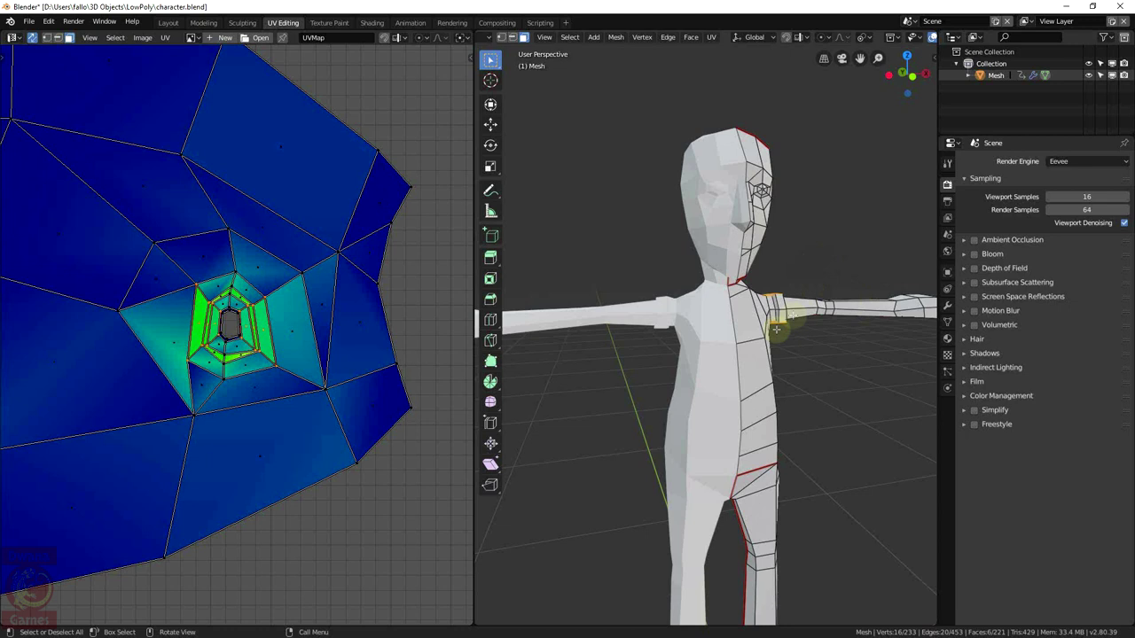
Extend the face selection around the sleeve to compare those faces with the stretched area around the hole in the UV layout
scroll(768, 370, up, 5)
middle_drag(778, 329, 745, 364)
click(253, 292)
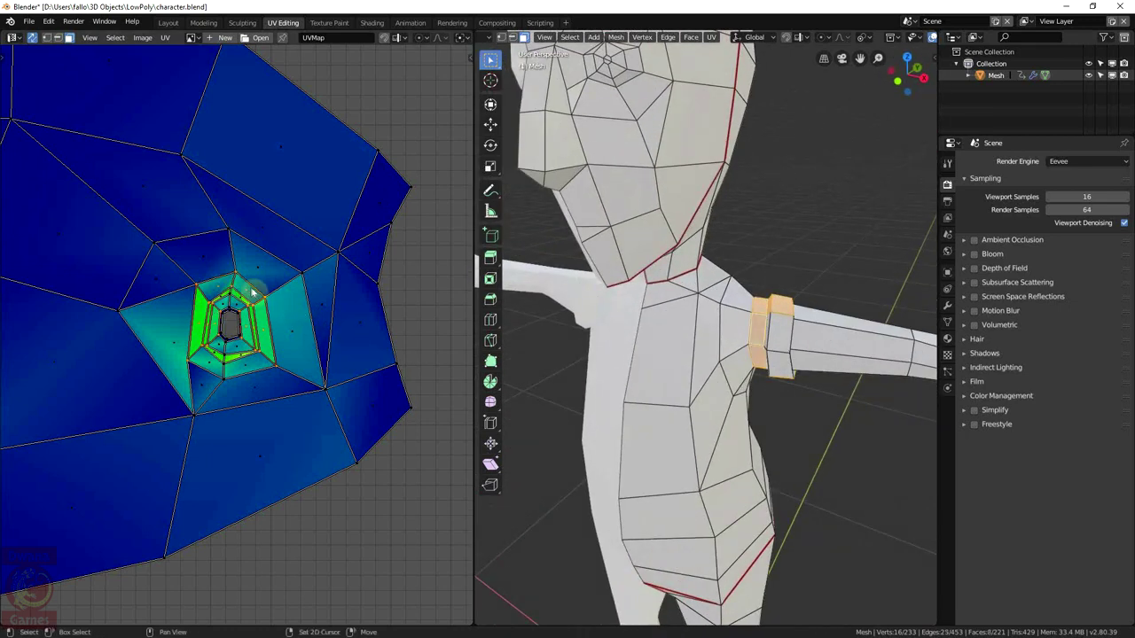
click(749, 359)
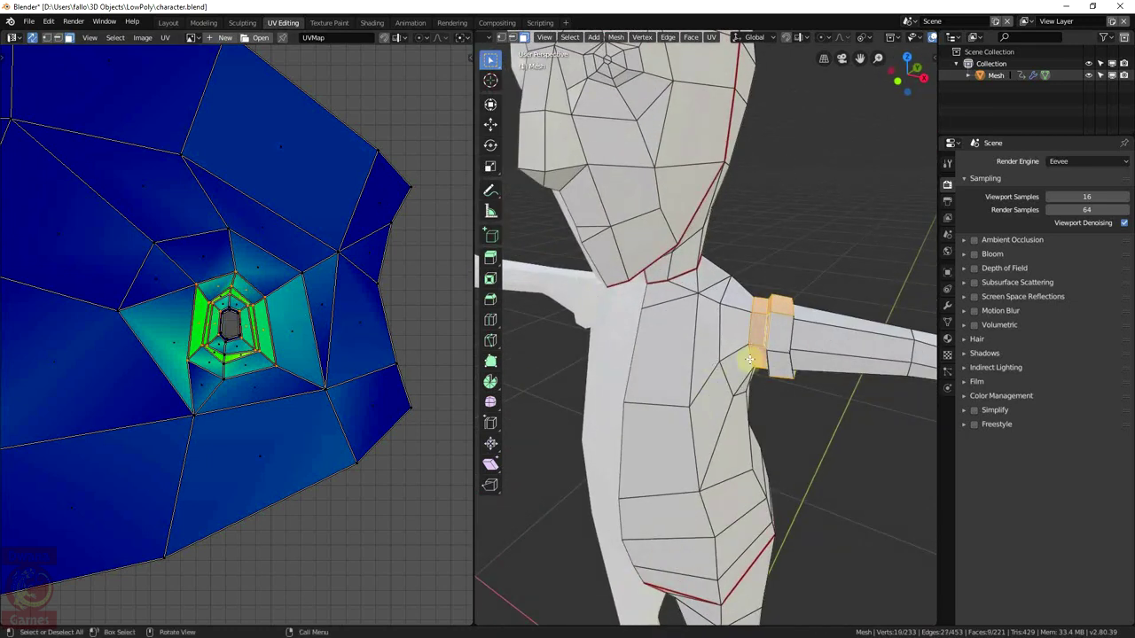
Select the four heavily stretched green faces on the leg's UV island and examine where they lie at the trouser hem
scroll(234, 231, down, 7)
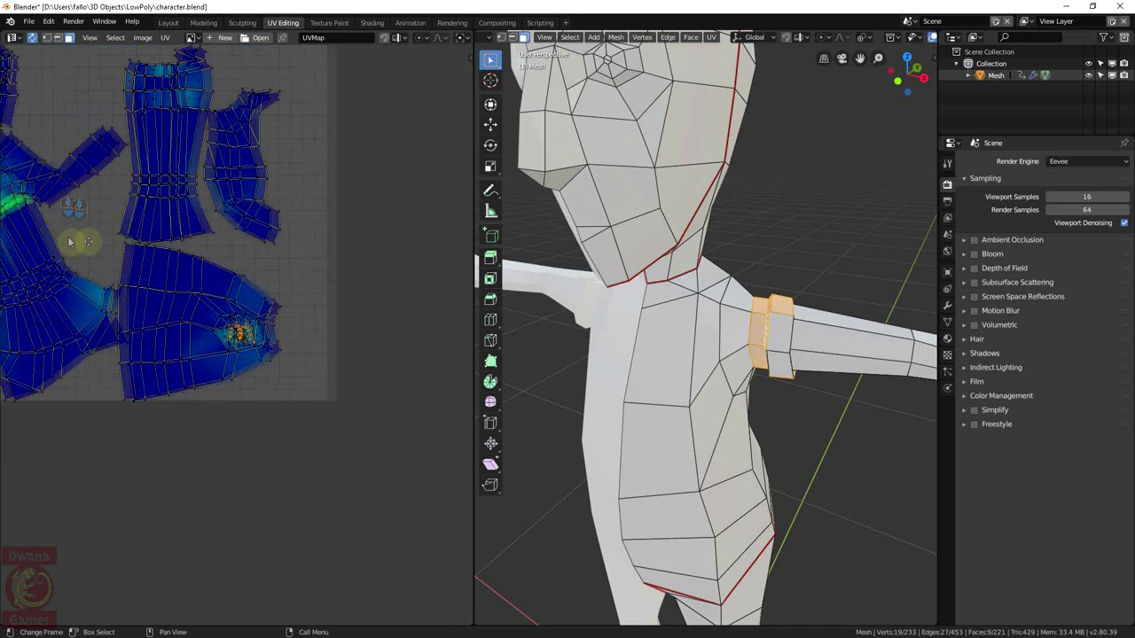
middle_drag(76, 243, 264, 258)
scroll(264, 258, up, 4)
middle_drag(119, 183, 149, 328)
click(134, 251)
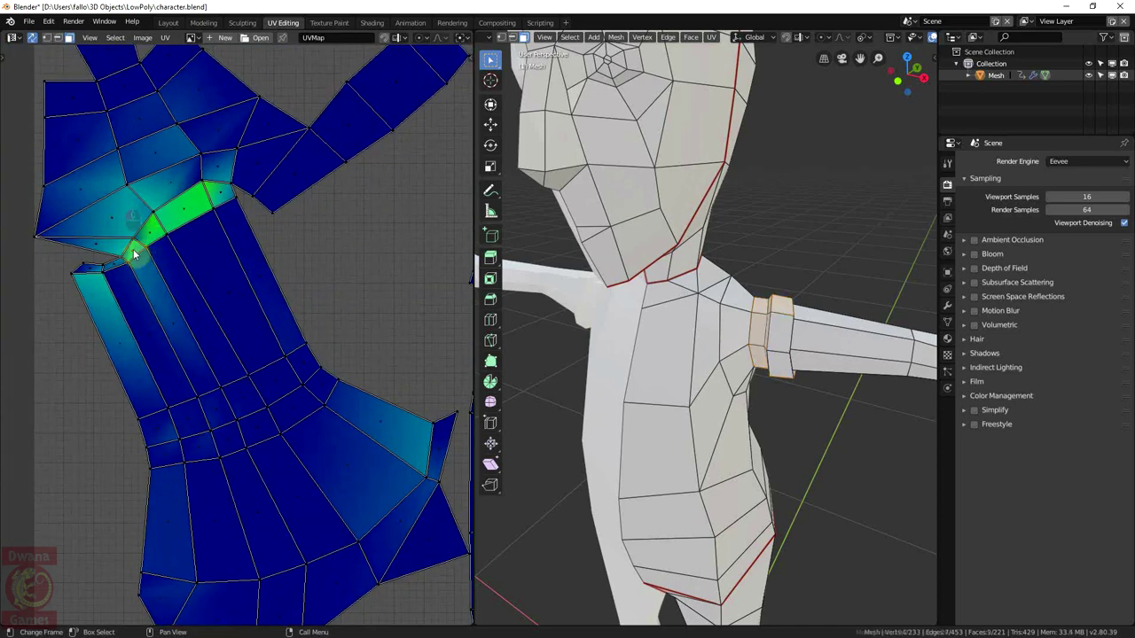
shift+click(155, 230)
shift+click(183, 210)
shift+click(217, 197)
shift+middle_drag(728, 500, 682, 137)
middle_drag(718, 410, 674, 233)
middle_drag(679, 355, 788, 431)
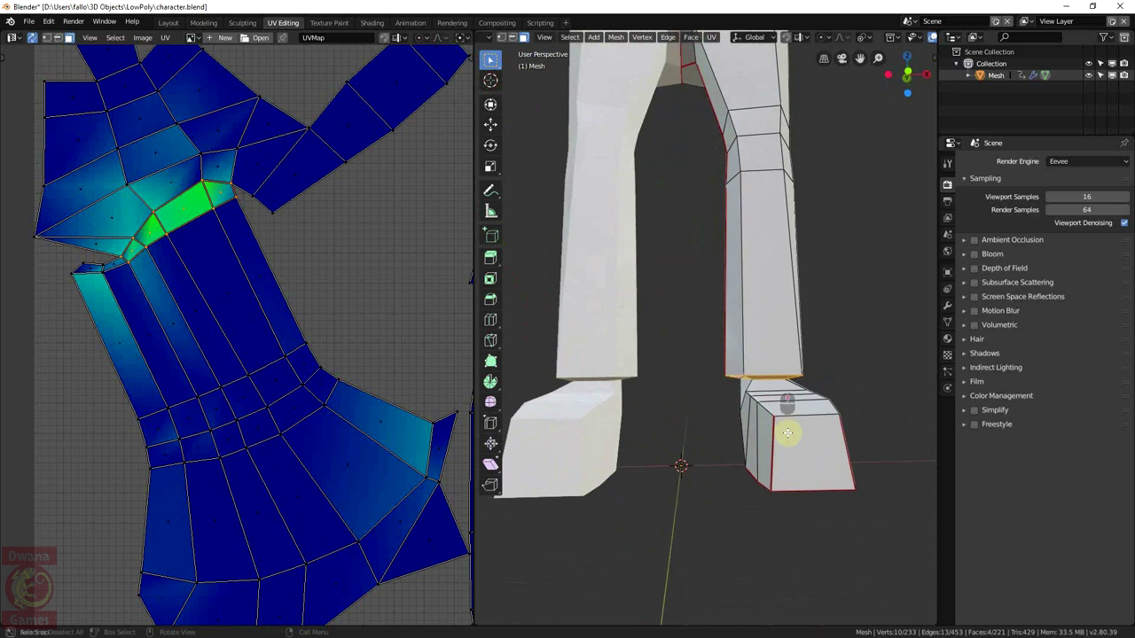
Mark the edge path along the top of the shoulder, from the collar to the sleeve's end, as a seam
scroll(743, 313, down, 6)
middle_drag(757, 273, 701, 340)
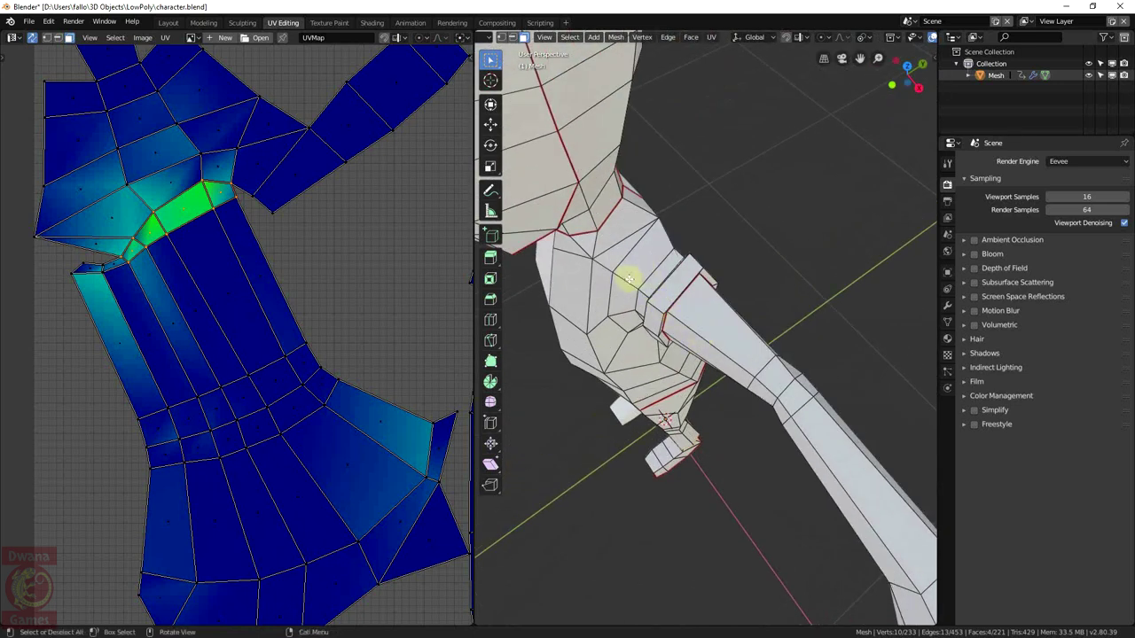
scroll(335, 294, down, 5)
scroll(127, 219, up, 10)
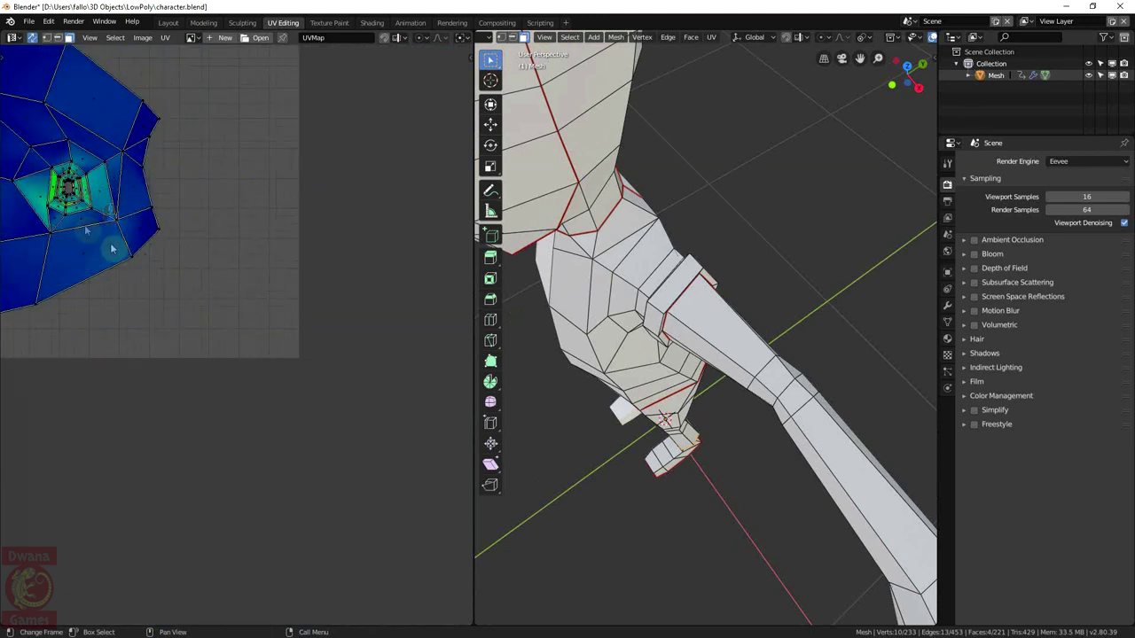
scroll(177, 271, up, 2)
middle_drag(195, 275, 272, 396)
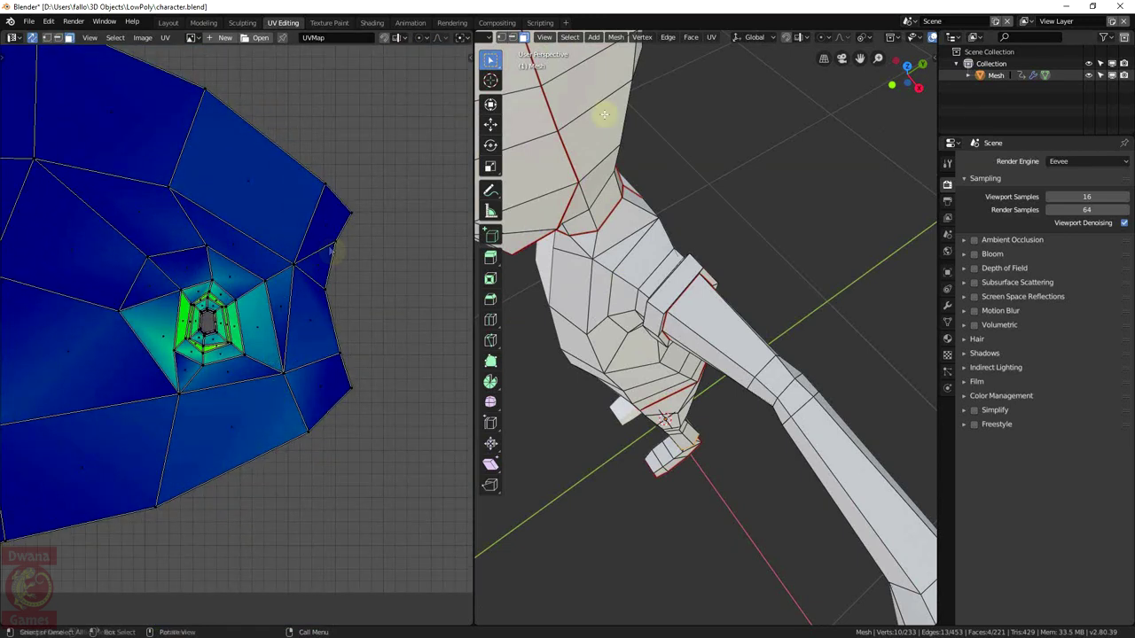
click(514, 38)
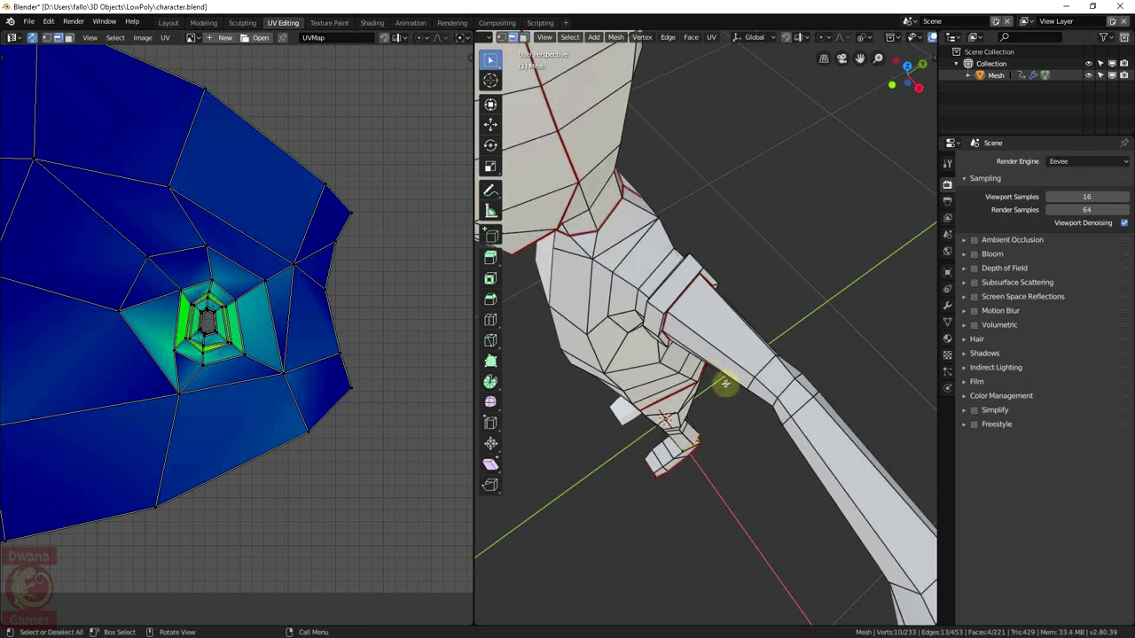
middle_drag(725, 383, 684, 299)
scroll(615, 144, up, 2)
scroll(694, 133, up, 2)
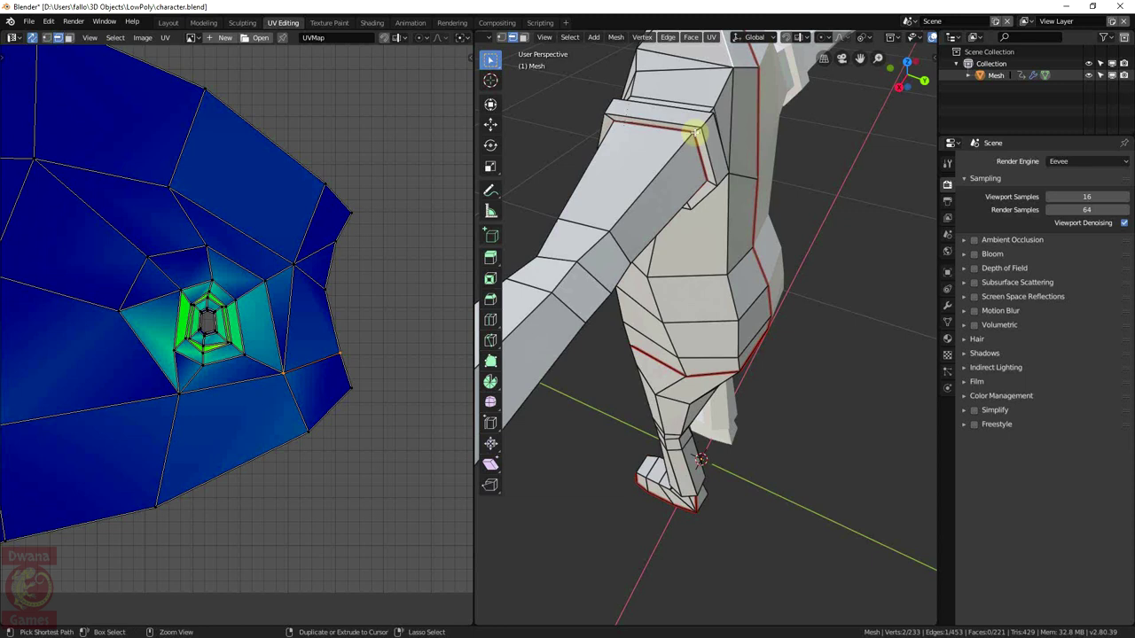
ctrl+click(697, 133)
key(ctrl+e)
click(705, 214)
Select the whole mesh and unwrap it again with the added shoulder seam
scroll(707, 229, down, 4)
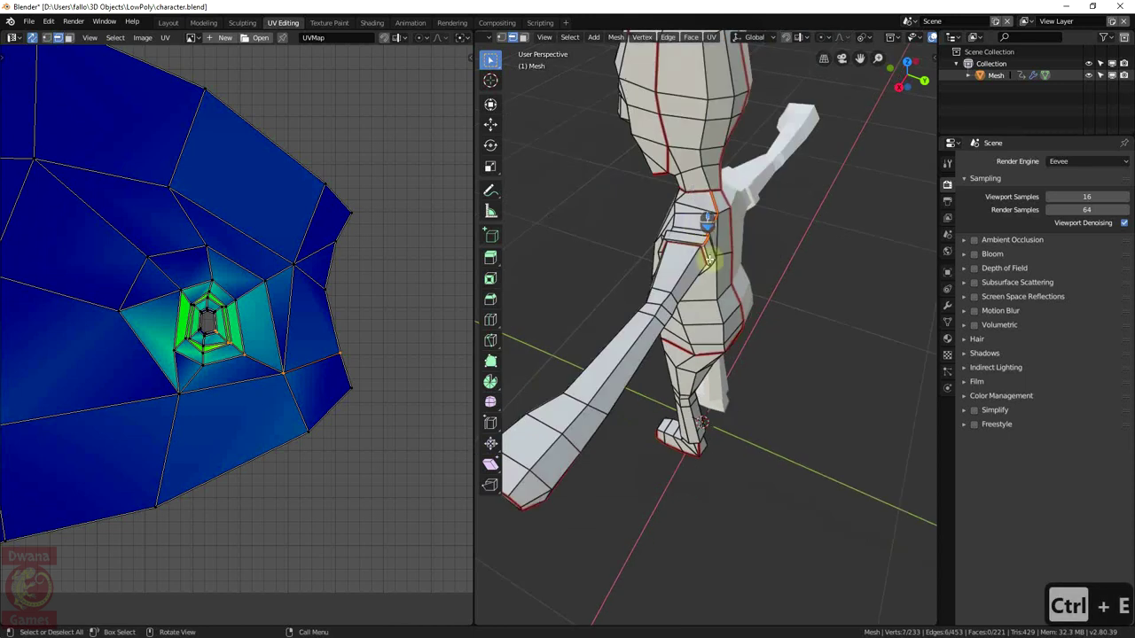
key(a)
middle_drag(709, 261, 737, 284)
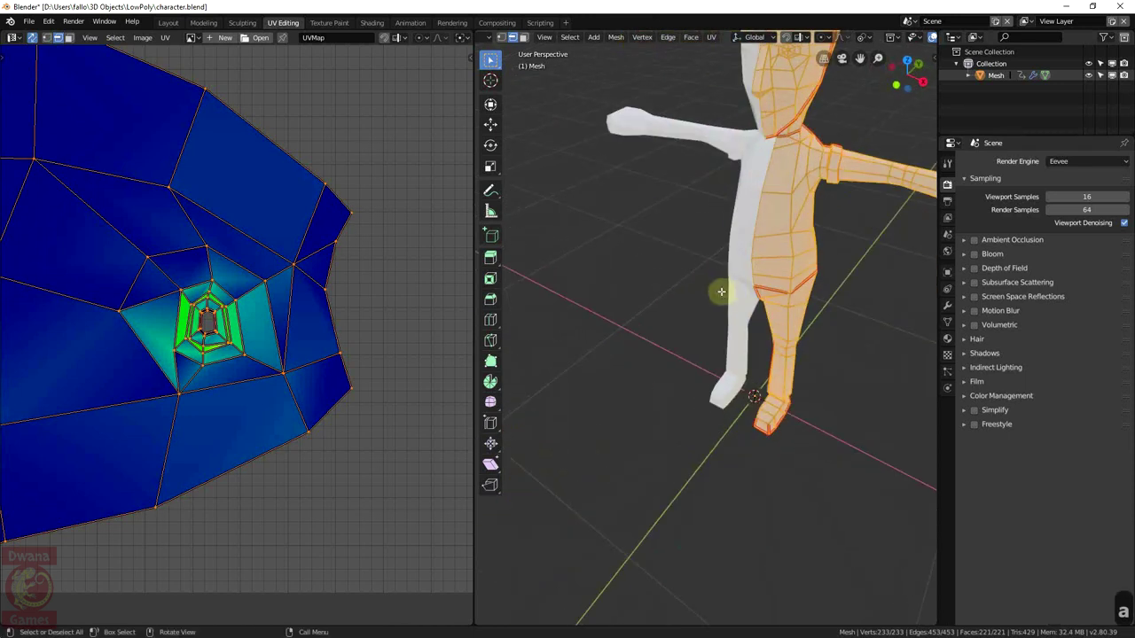
key(u)
click(714, 289)
scroll(198, 263, down, 3)
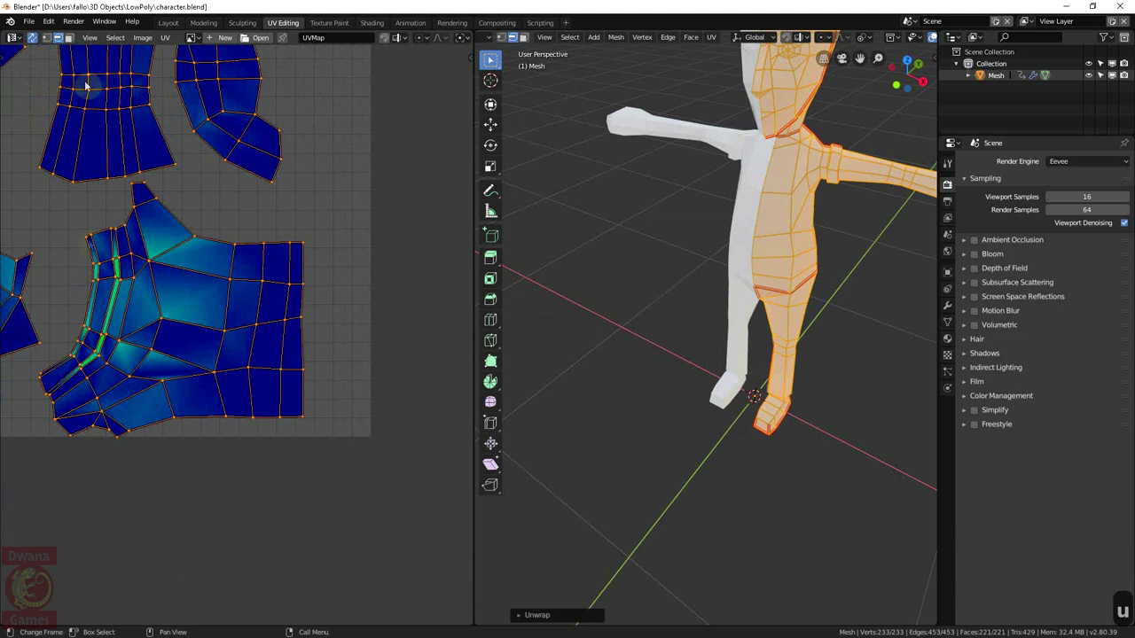
Select the most stretched sleeve faces in the UV layout in face mode and examine their place on the body
click(70, 38)
key(alt+a)
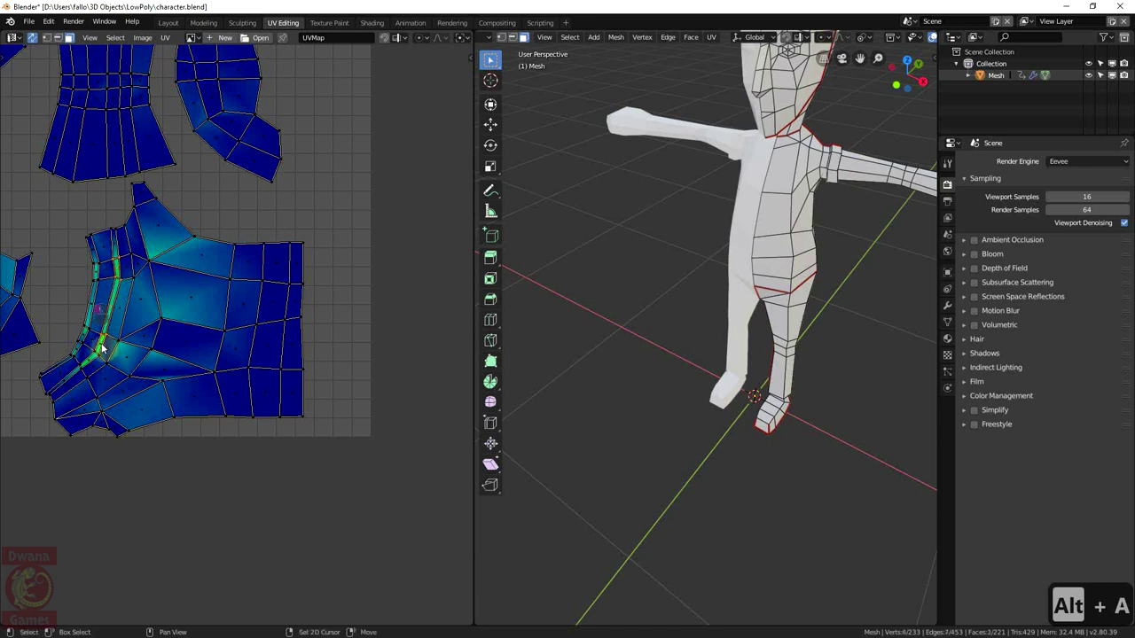
middle_drag(852, 169, 719, 287)
scroll(707, 254, up, 5)
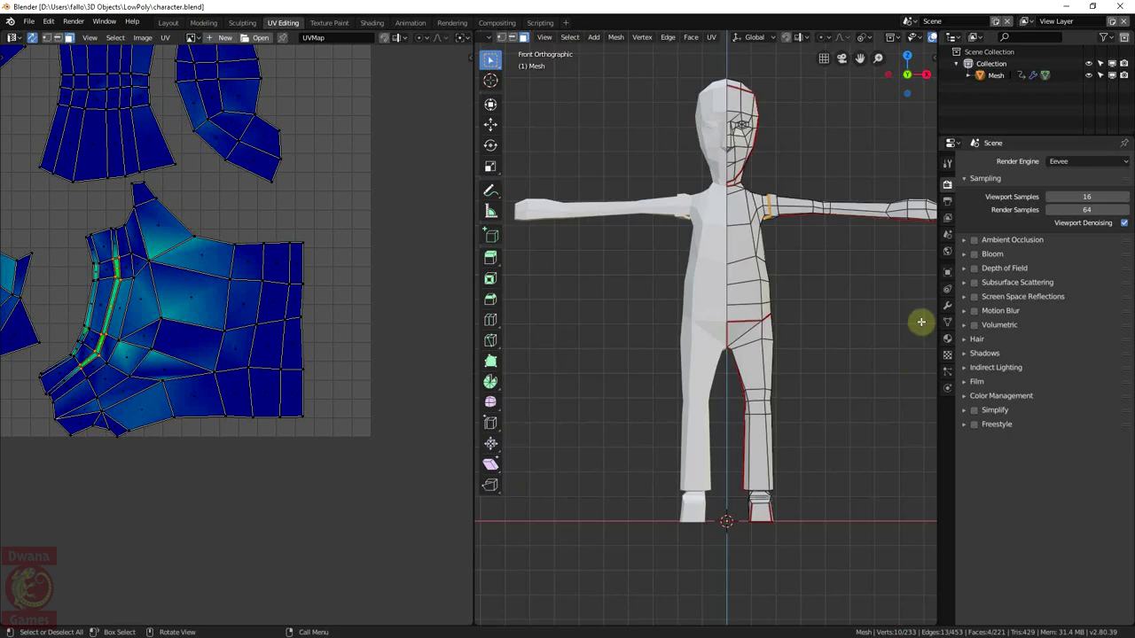
Apply the character's Mirror modifier in Object Mode
click(948, 308)
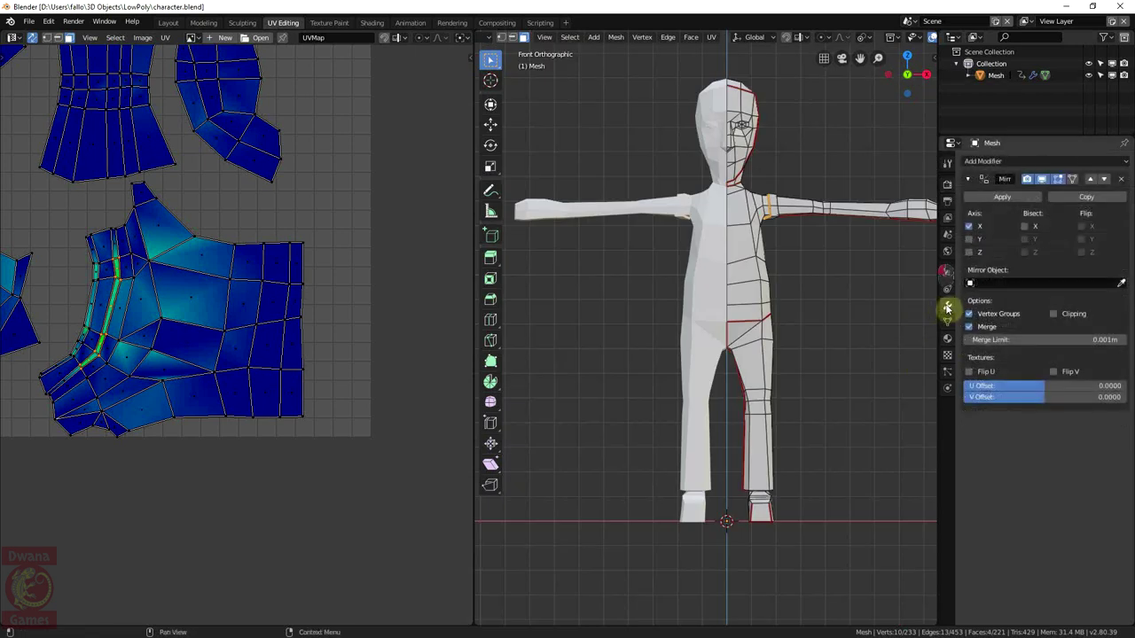
key(Tab)
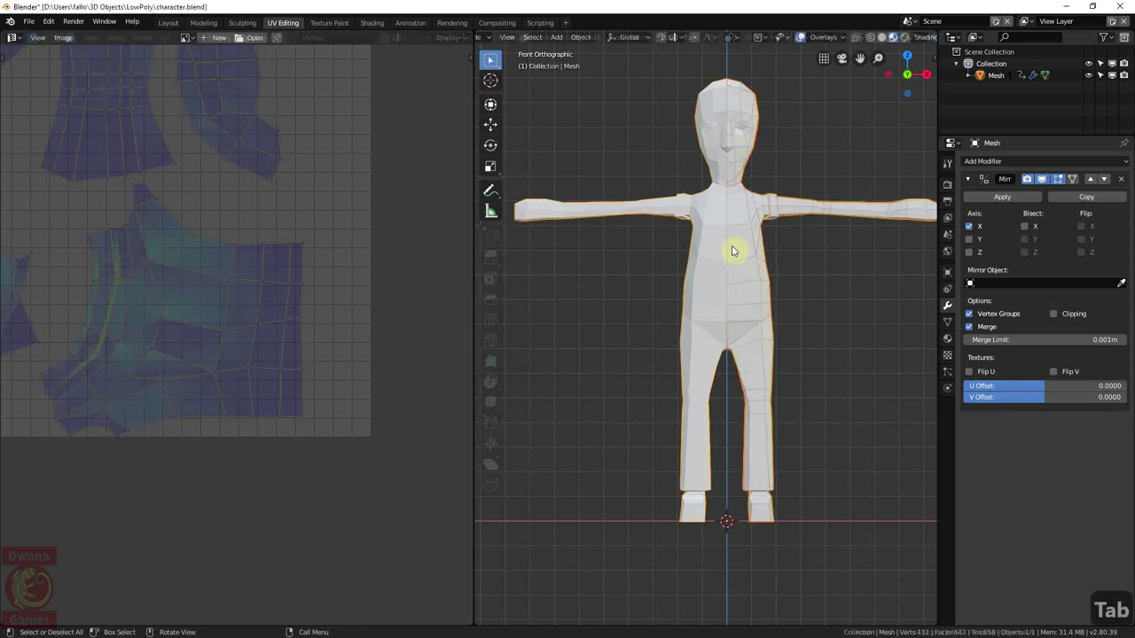
click(994, 196)
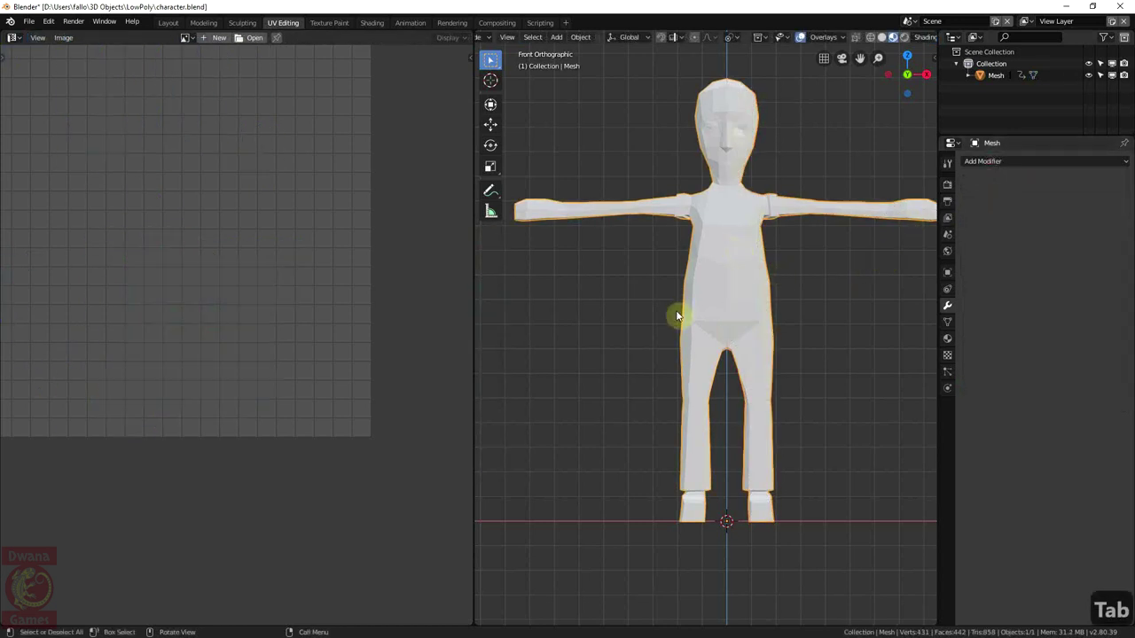
Select all faces of the full character in Edit Mode and unwrap them along the seams
key(Tab)
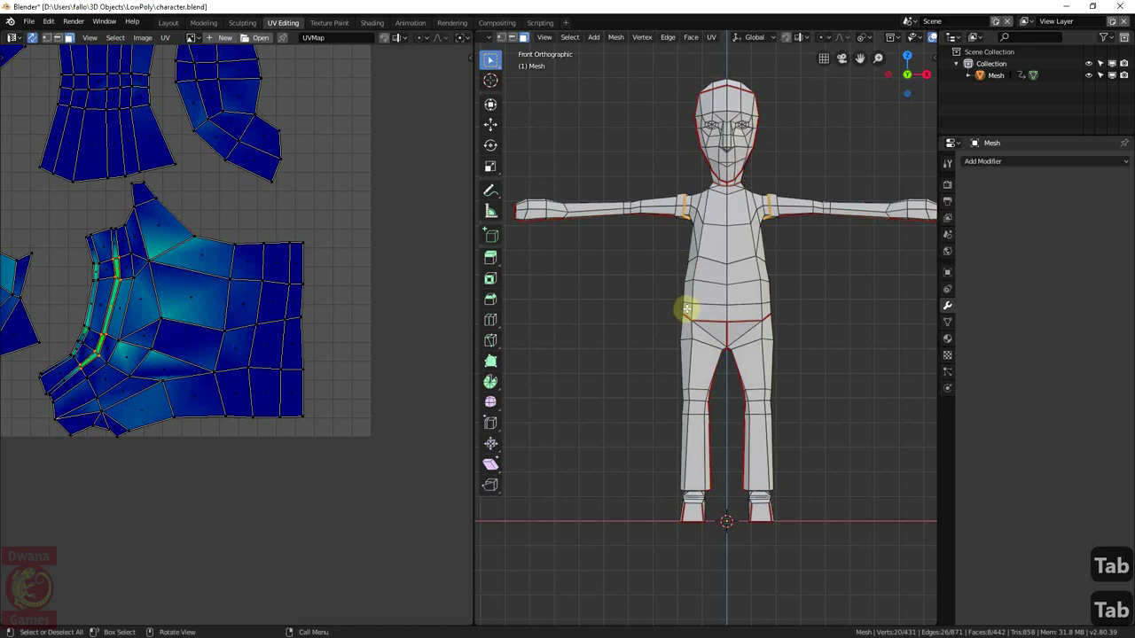
key(a)
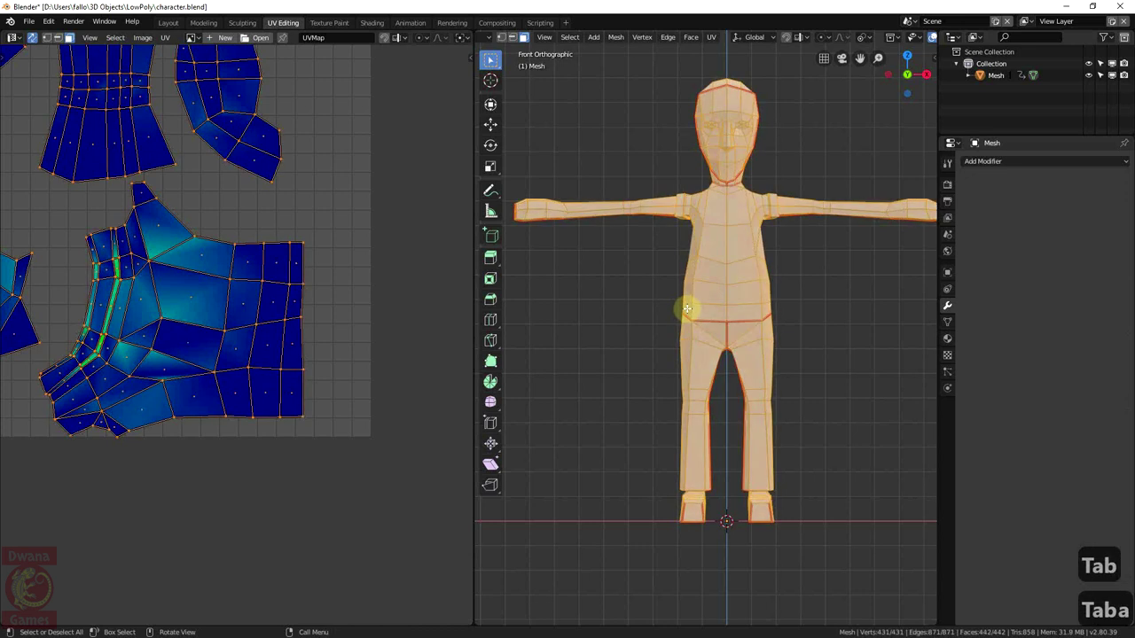
key(u)
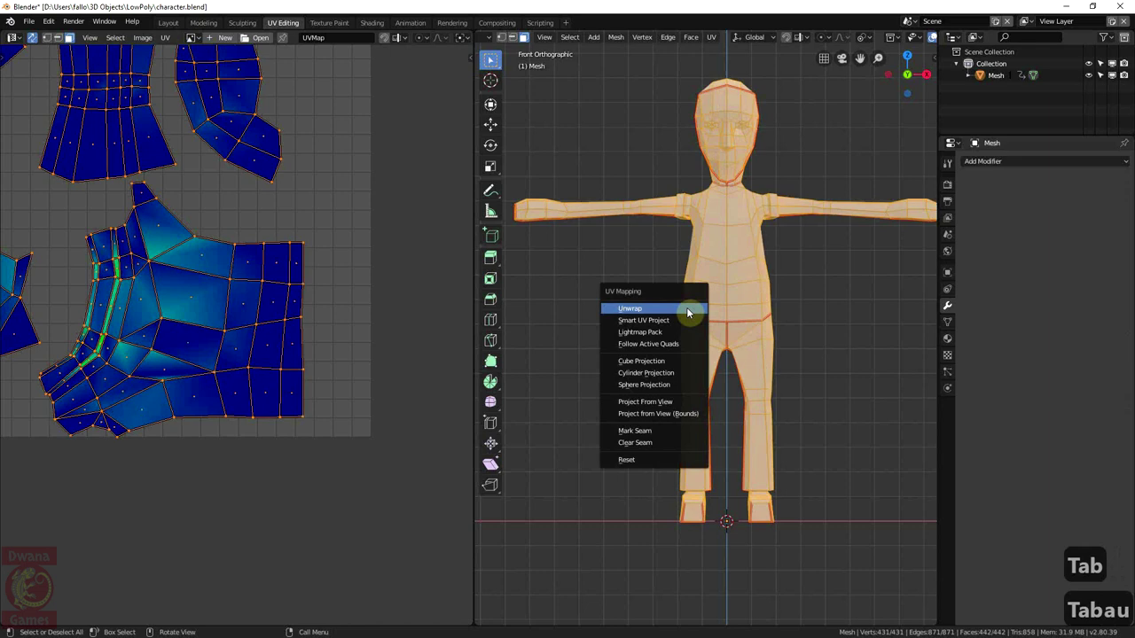
click(686, 307)
scroll(204, 363, down, 5)
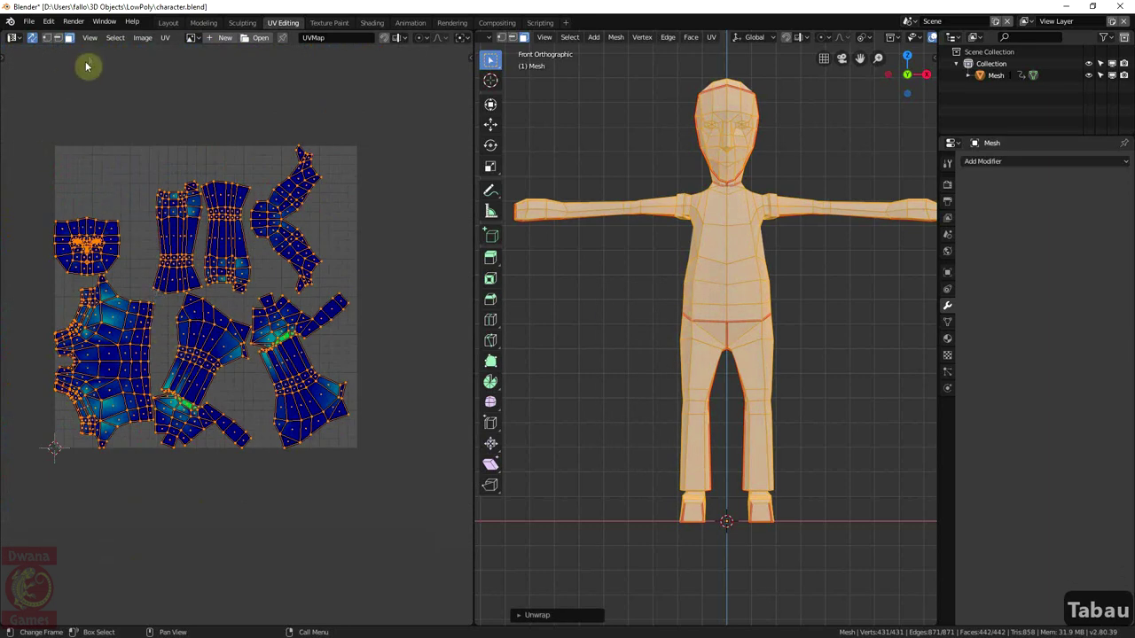
Turn off UV sync selection, switch to island selection, and move the face island up near the UV square's upper-left corner
click(32, 37)
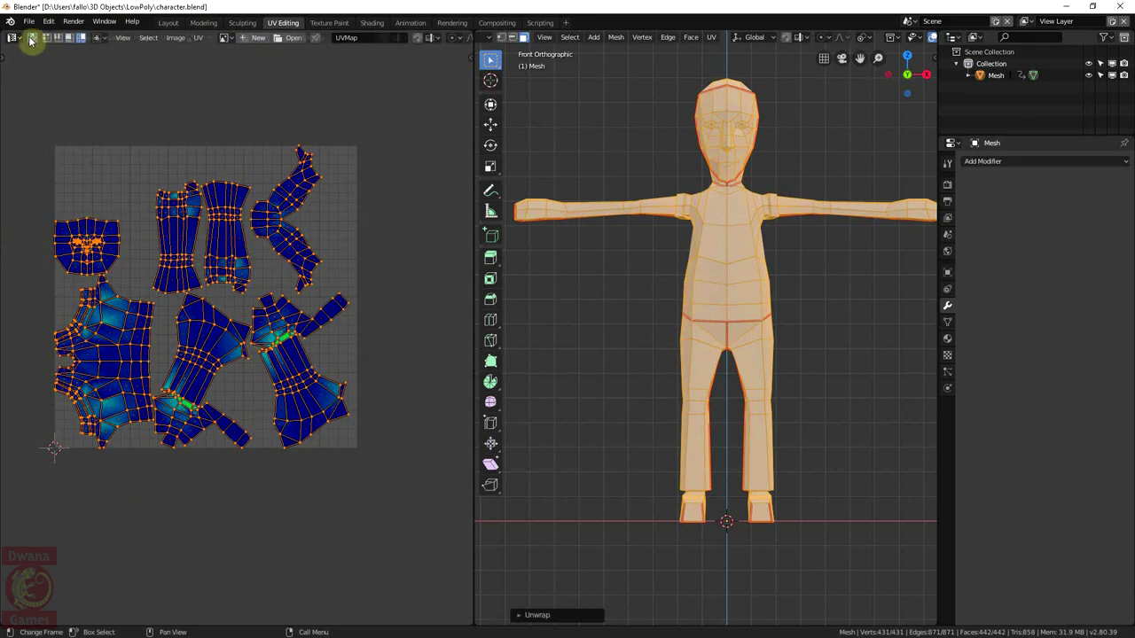
click(80, 38)
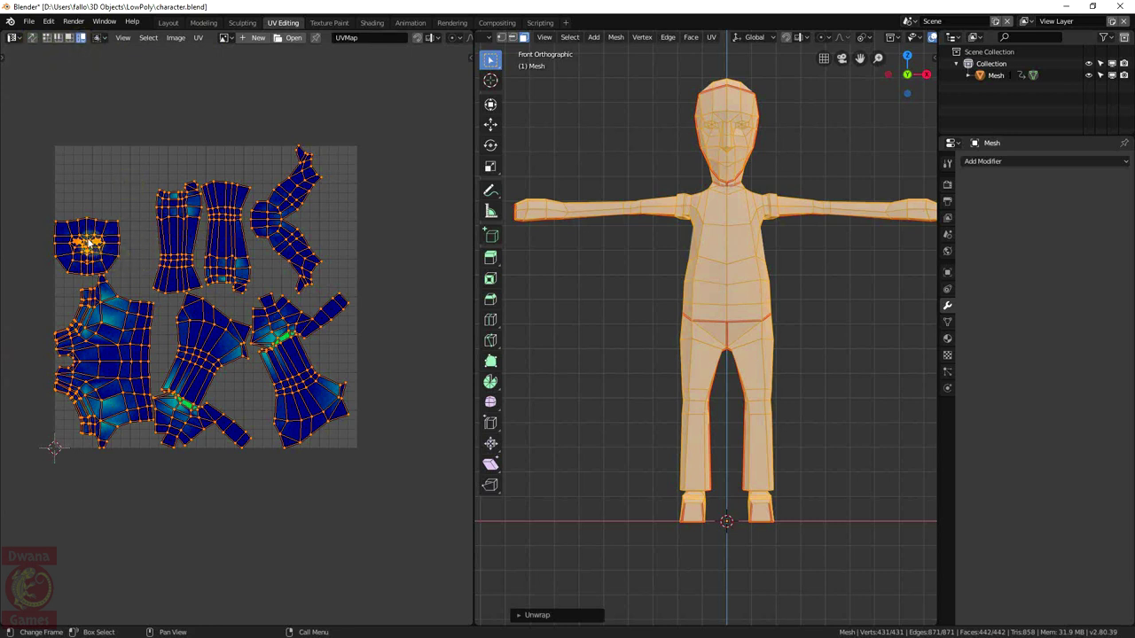
click(89, 242)
key(g)
click(99, 183)
Move the two narrow upright islands up beside the face island and shift the V-shaped island slightly down and to the right
click(181, 236)
key(g)
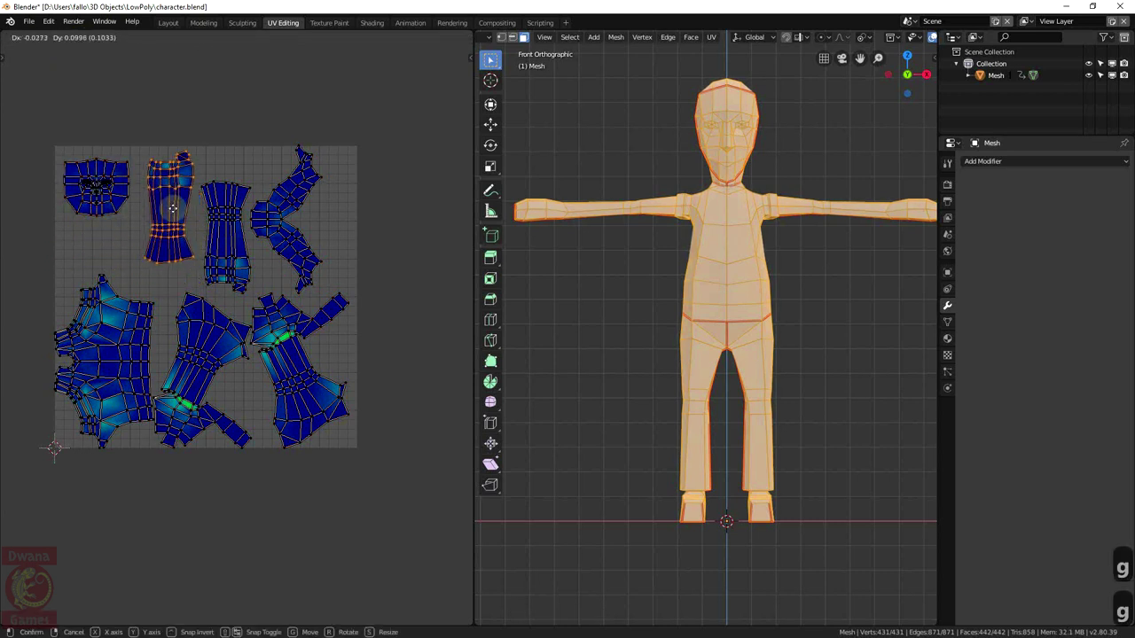
click(172, 206)
click(220, 236)
key(g)
click(215, 206)
click(297, 233)
key(g)
click(309, 240)
Move the shirt island upward, rotate it about half a turn, and clear the selection
click(110, 348)
key(g)
click(114, 314)
key(r)
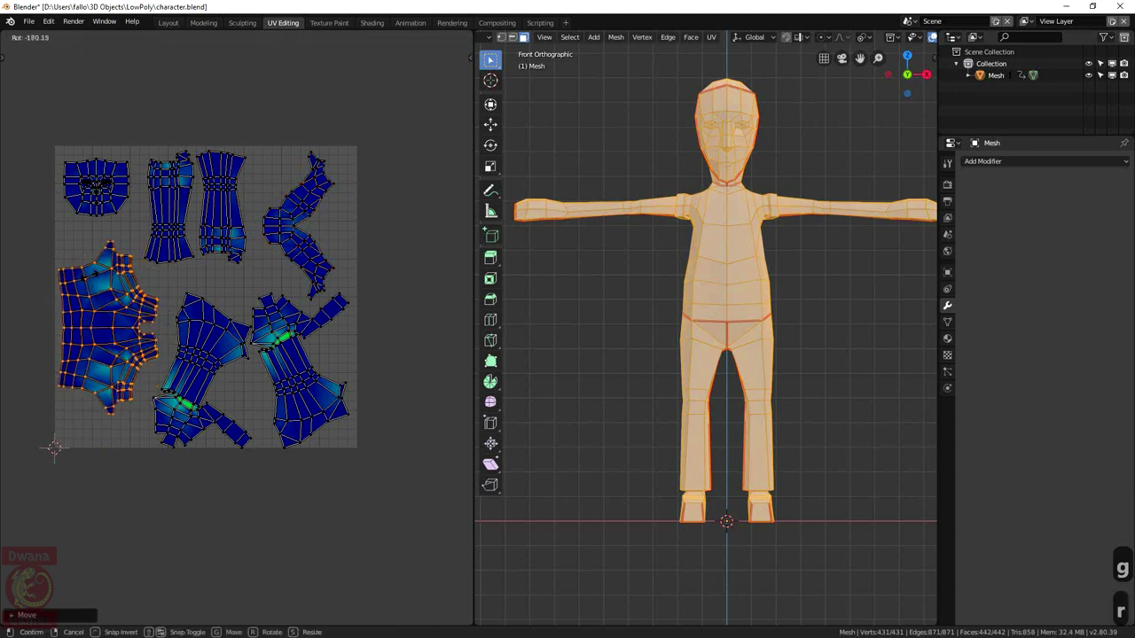
click(138, 373)
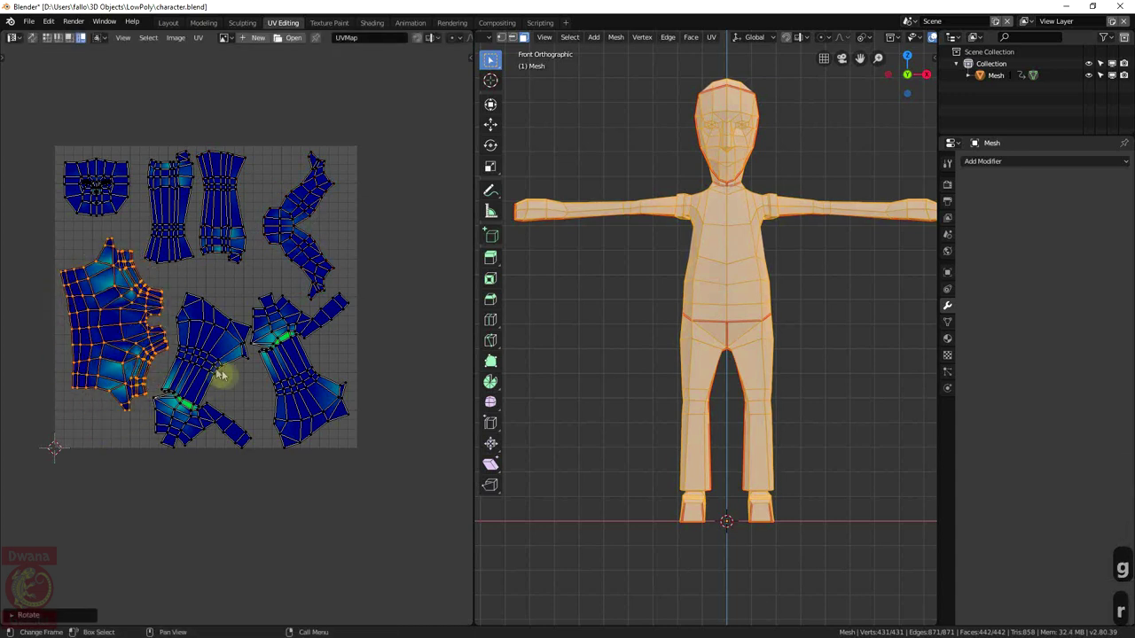
key(alt+a)
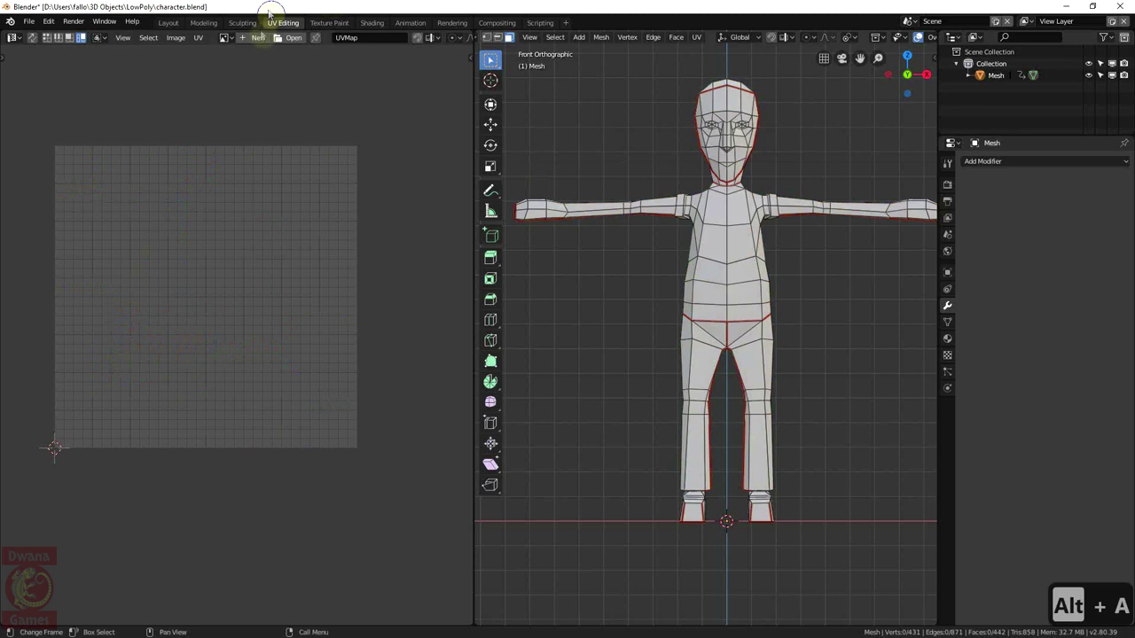
Start a new base color texture slot in the Texture Paint workspace and name it PaintedTexture
click(335, 23)
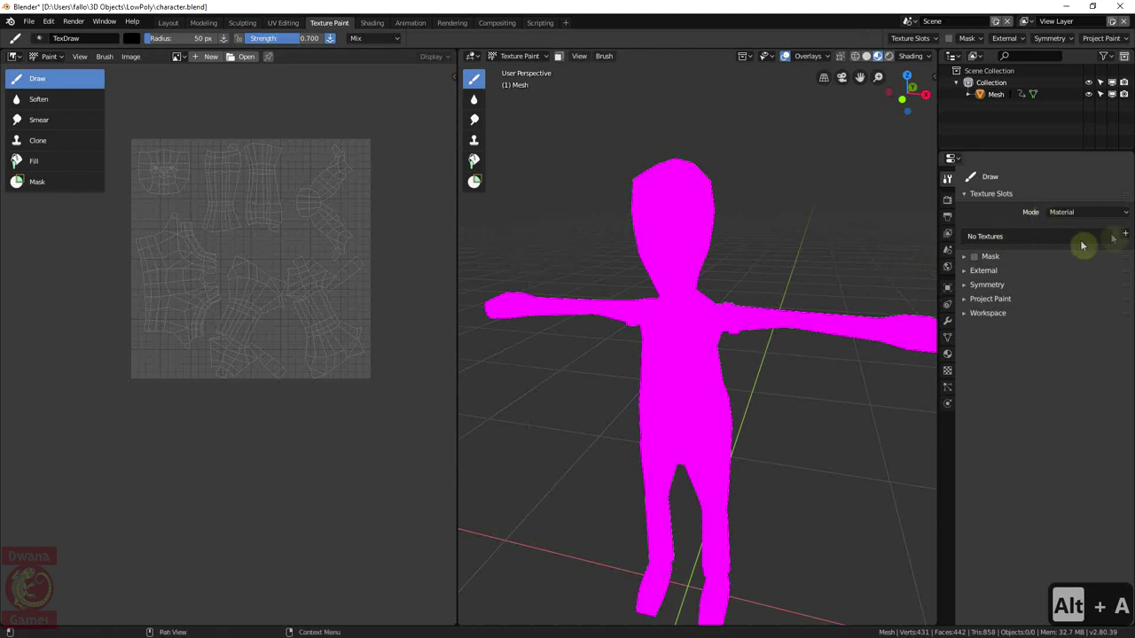
click(1125, 236)
click(1055, 247)
click(1069, 240)
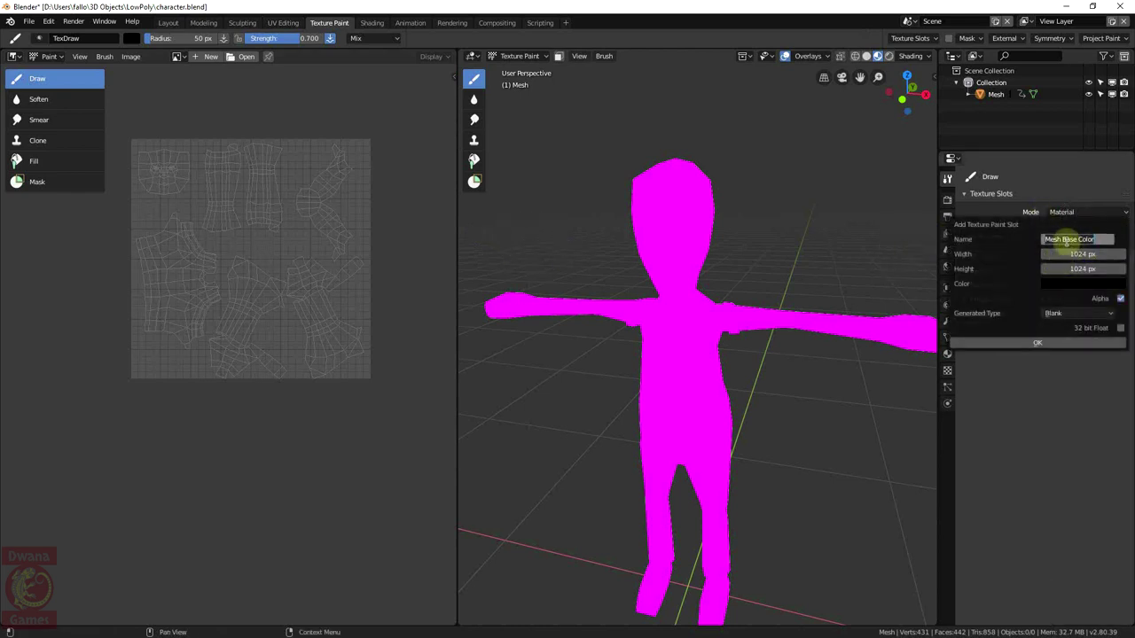
text(PaintedTexture)
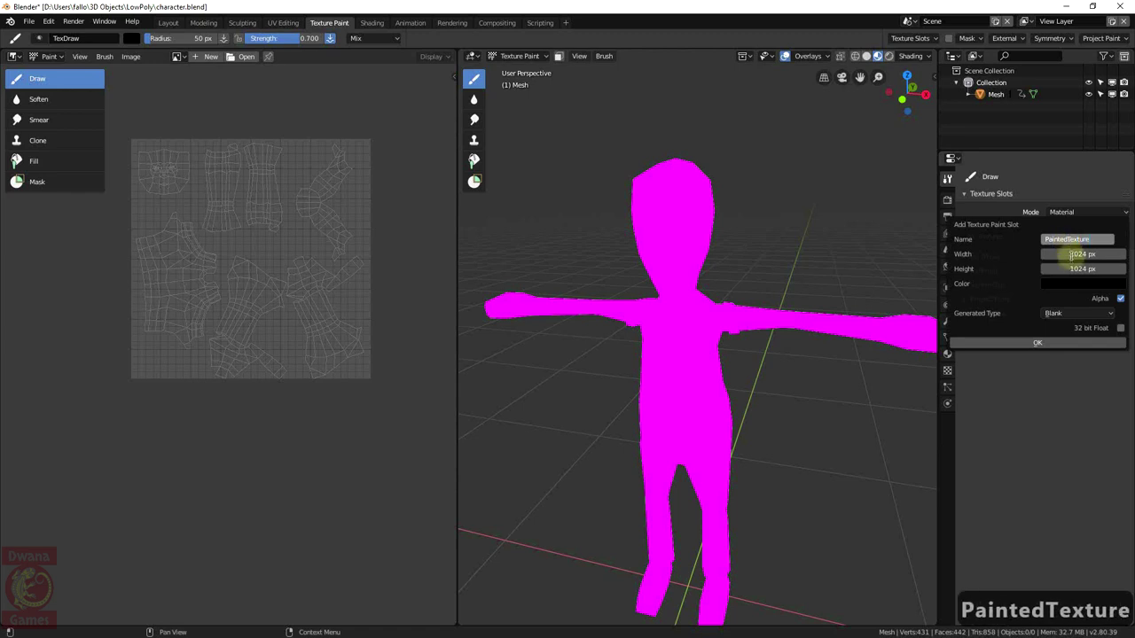
Set the new texture's size to 512 by 512 px and its fill color to white
click(1073, 254)
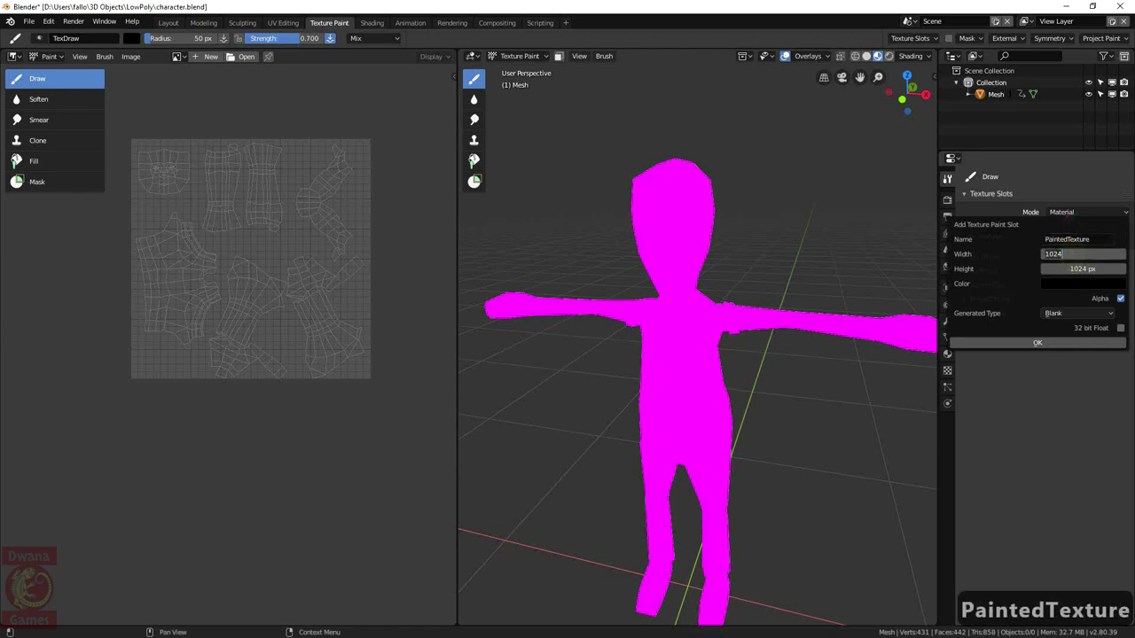
key(shift+Home)
text(512)
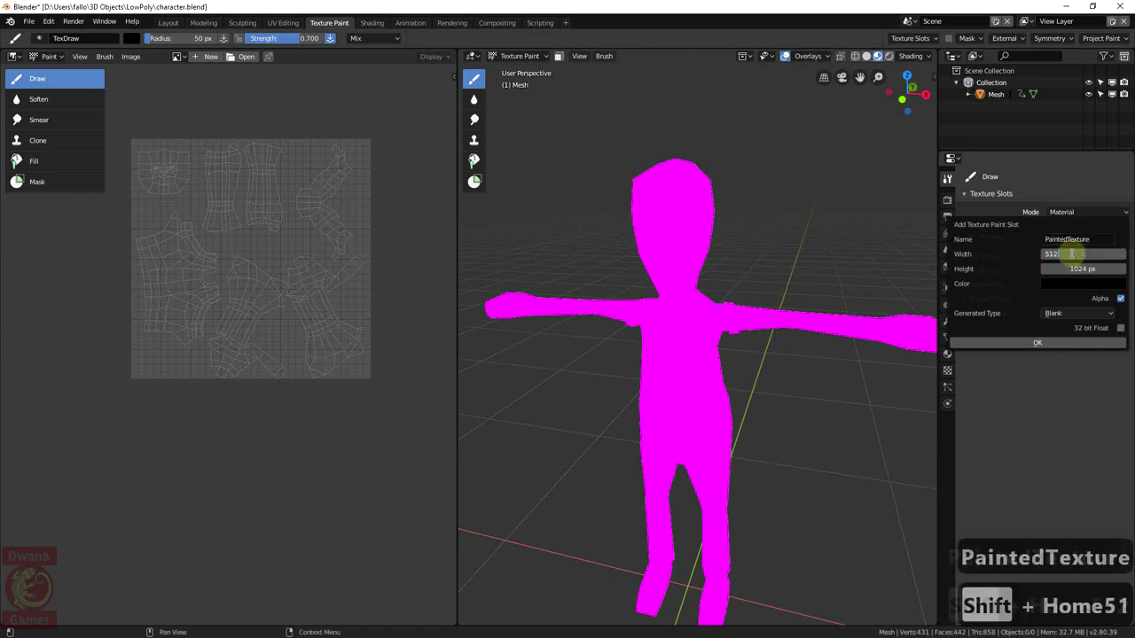
key(Tab)
text(51)
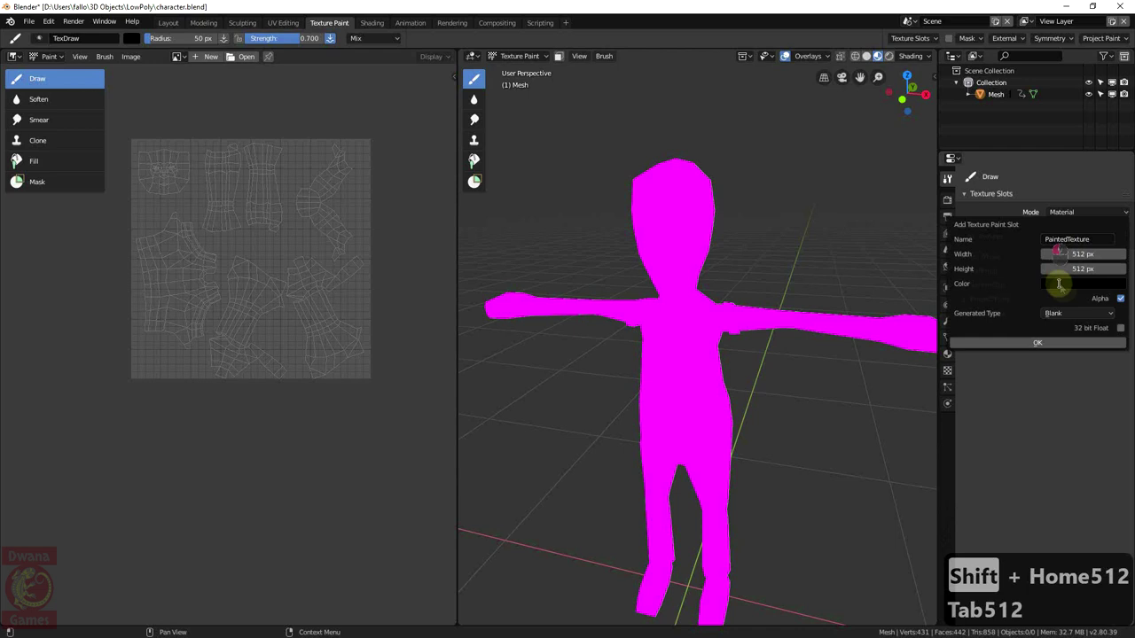
click(1060, 284)
click(1115, 119)
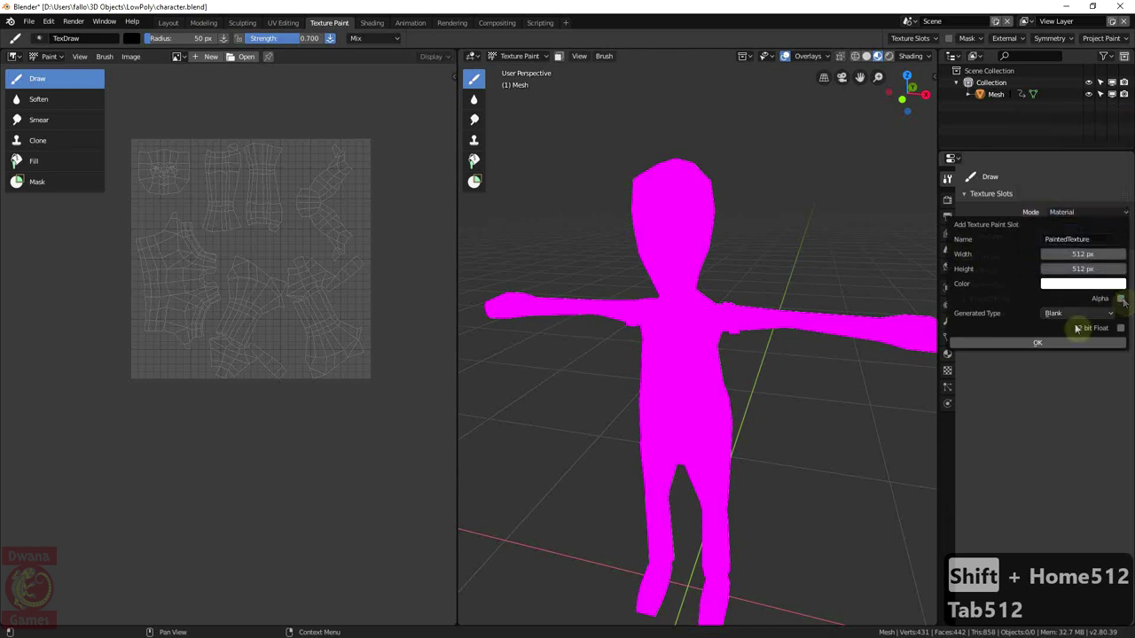
Create the PaintedTexture slot and show that texture in the image editor
click(1057, 342)
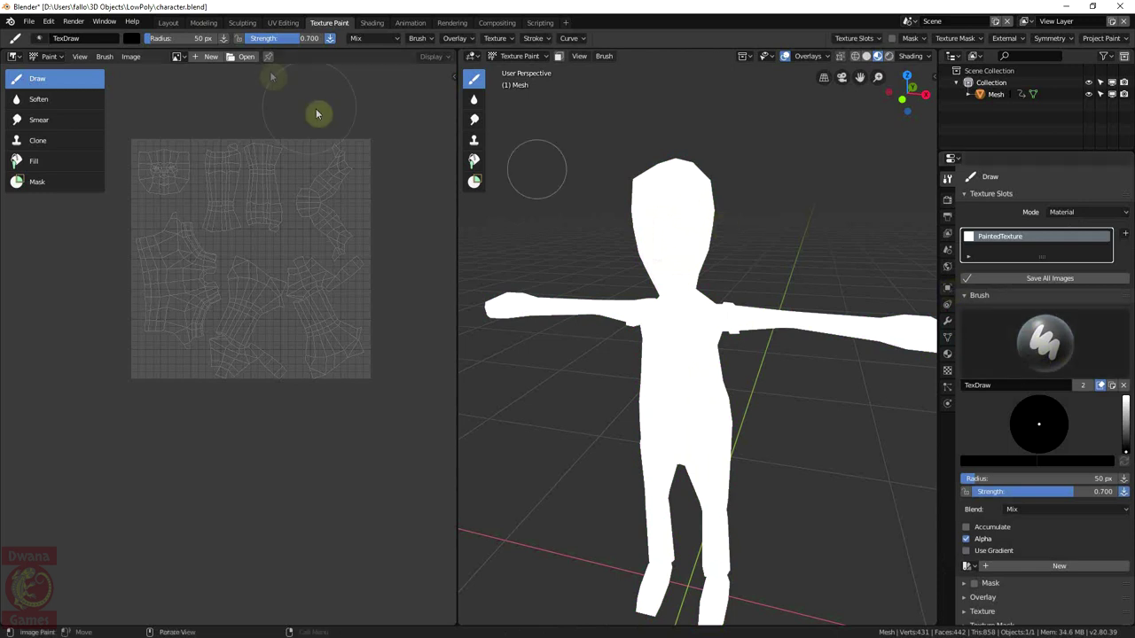
click(177, 56)
click(190, 79)
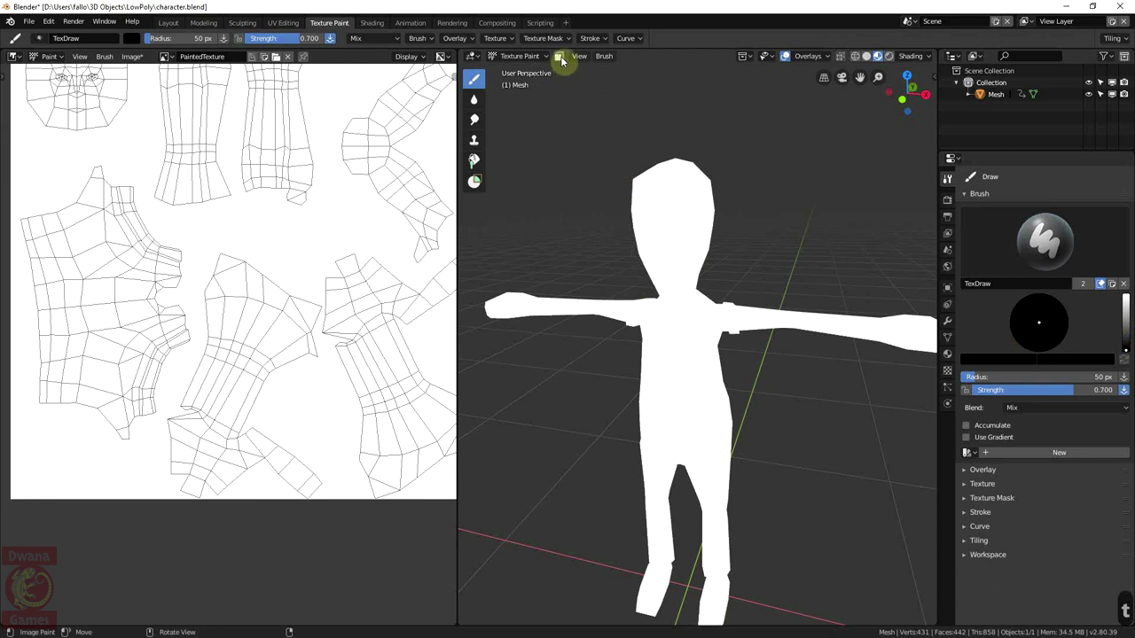
Circle-select the front faces of the head in Edit Mode and enable face-selection masking in Texture Paint mode
key(Tab)
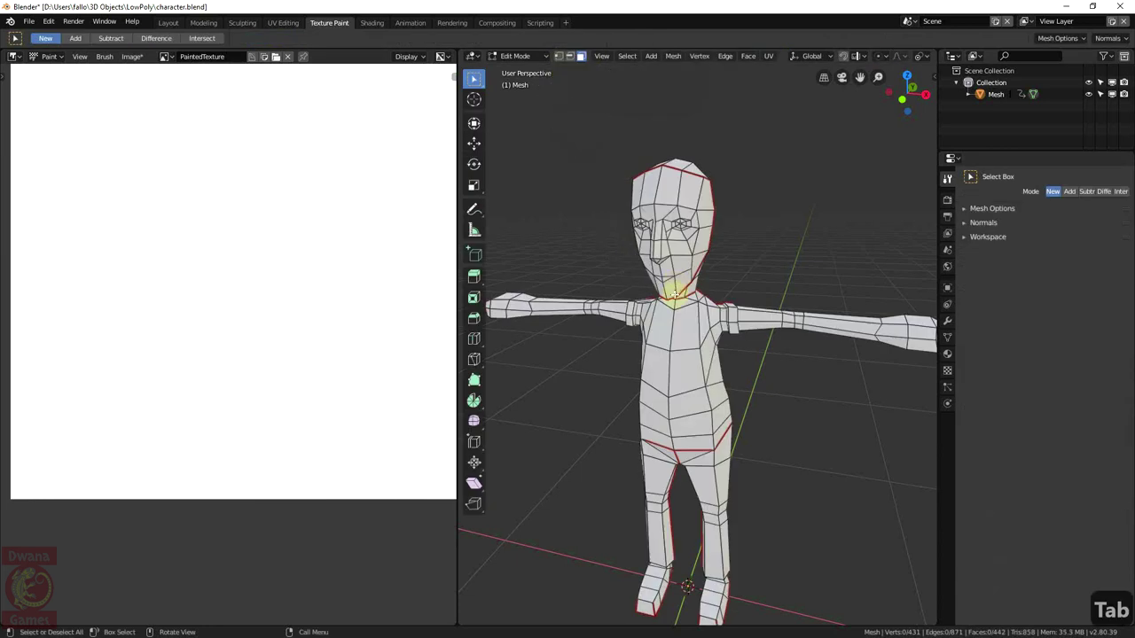
key(c)
drag(654, 193, 666, 257)
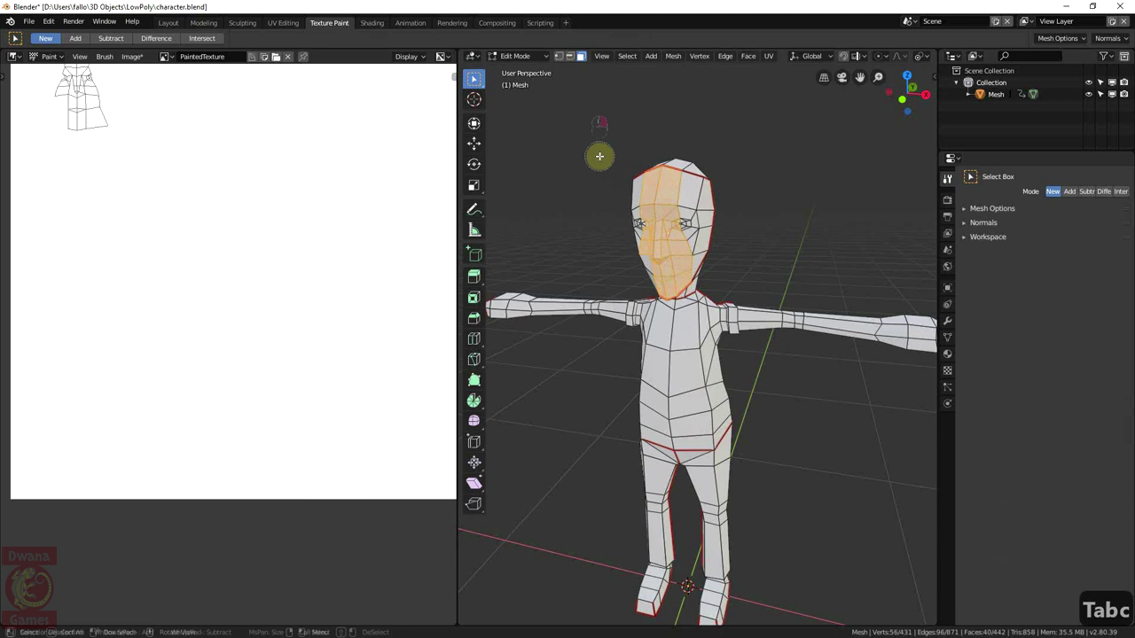
right_click(600, 157)
key(Tab)
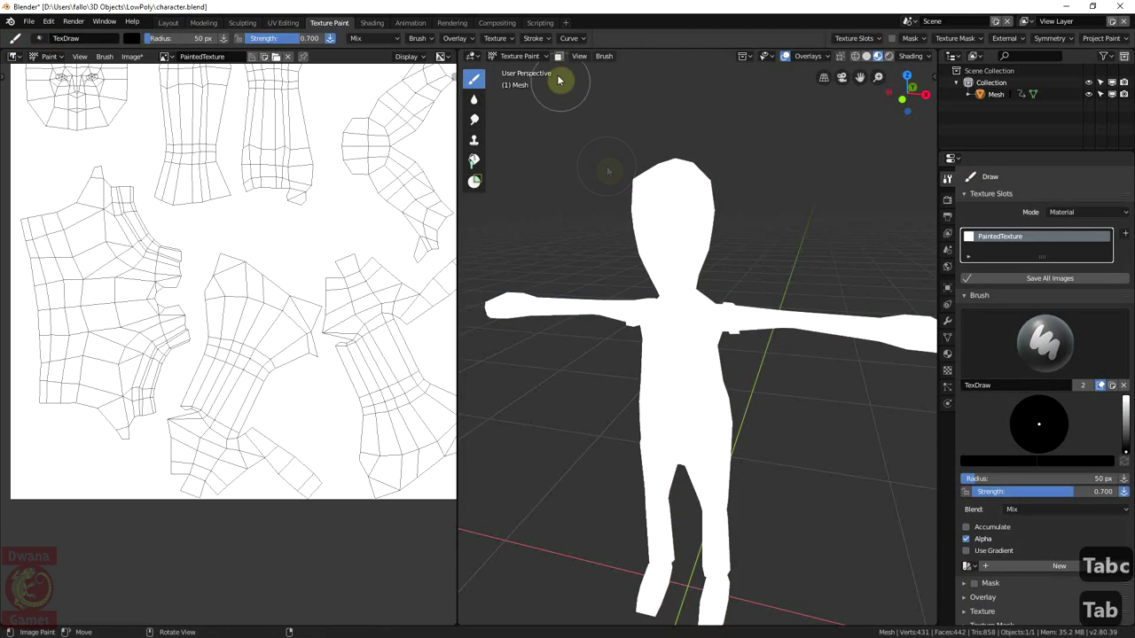
click(559, 56)
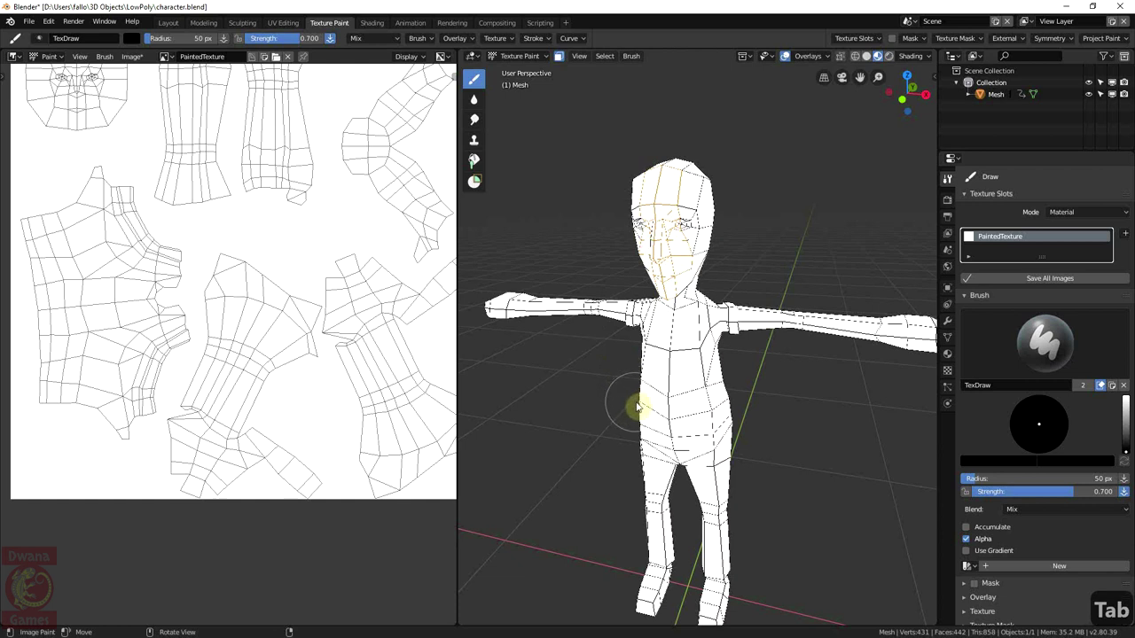
Add the front torso faces to the selection and try filling all selected faces with bright blue using the Fill tool
key(c)
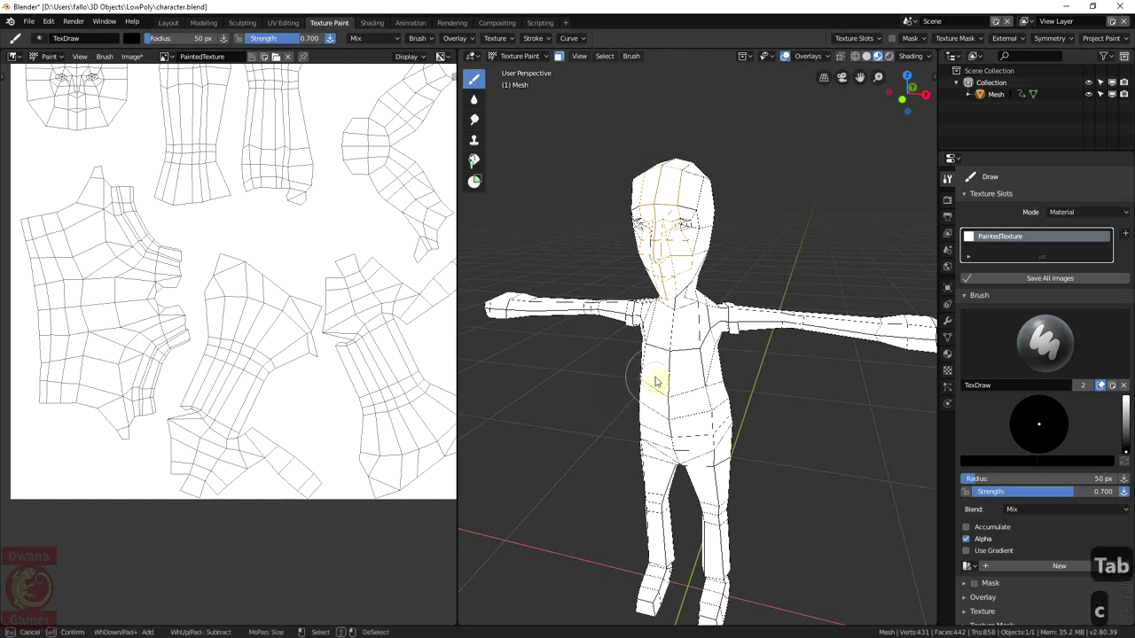
mouse_move(649, 382)
mouse_down()
mouse_move(674, 394)
mouse_move(733, 387)
mouse_move(705, 367)
mouse_up()
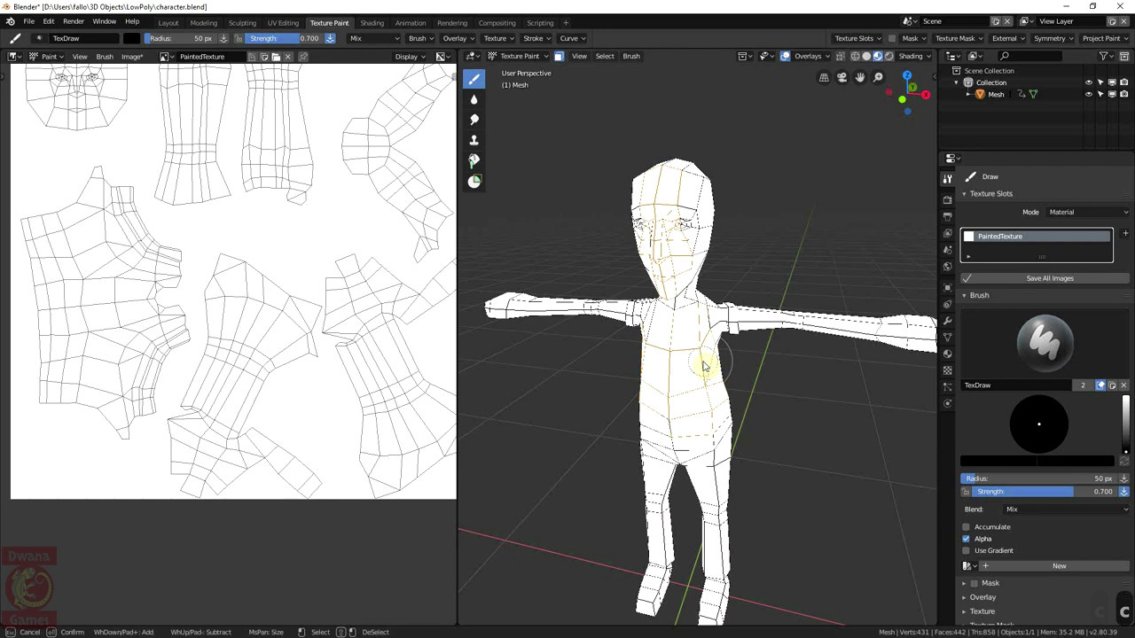
right_click(707, 369)
click(473, 159)
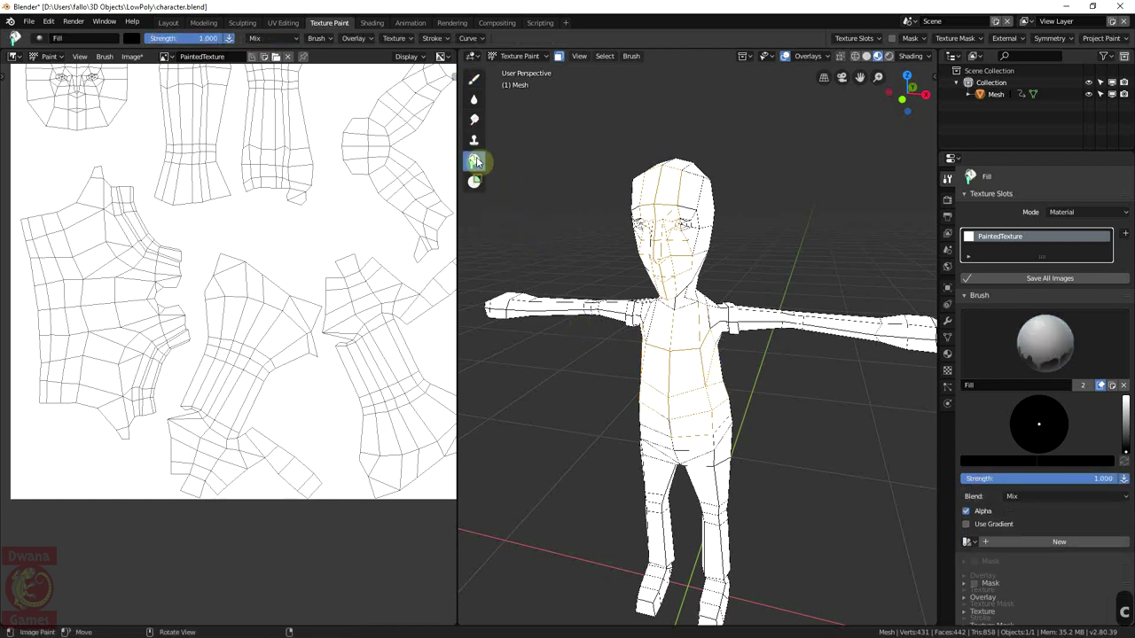
click(1125, 400)
drag(1051, 422, 1056, 412)
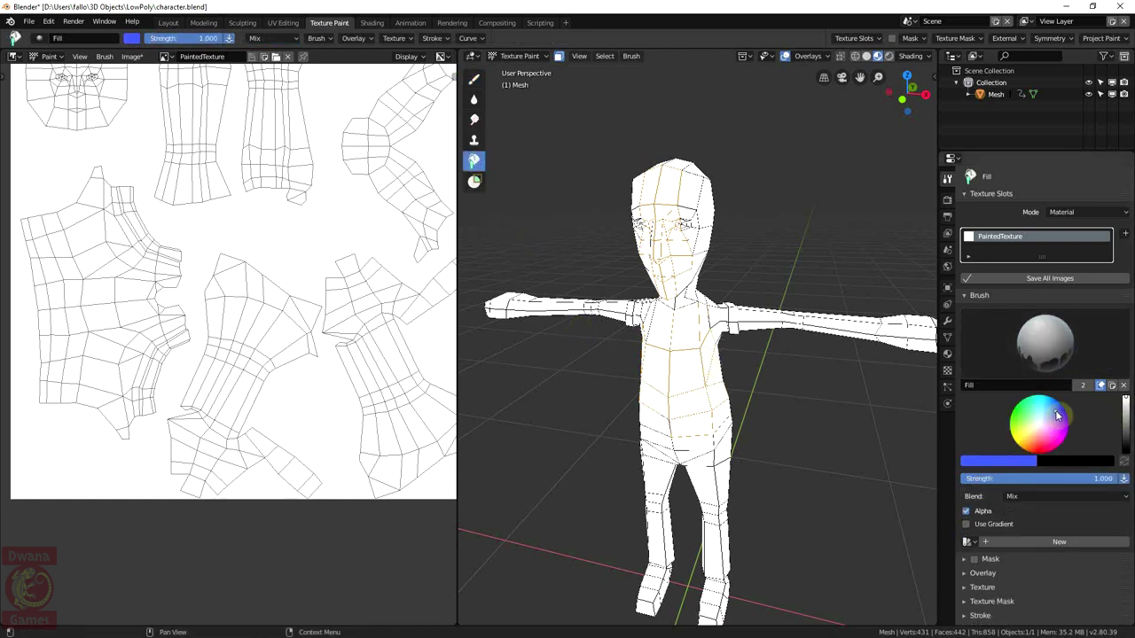
click(671, 393)
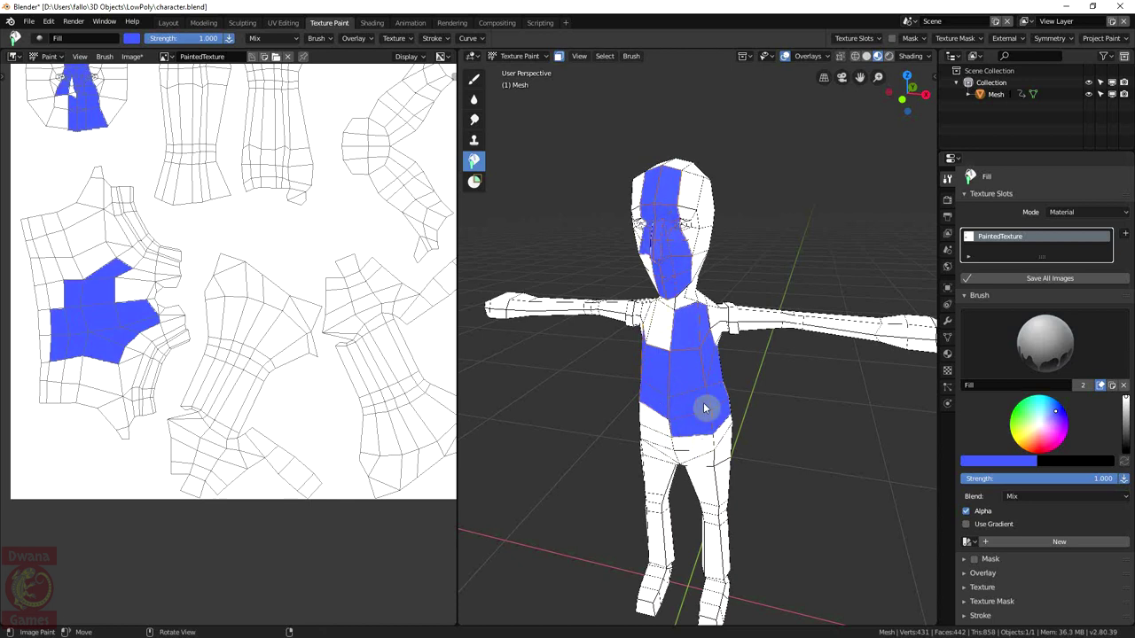
Undo the blue fill and deselect all faces
key(ctrl+z)
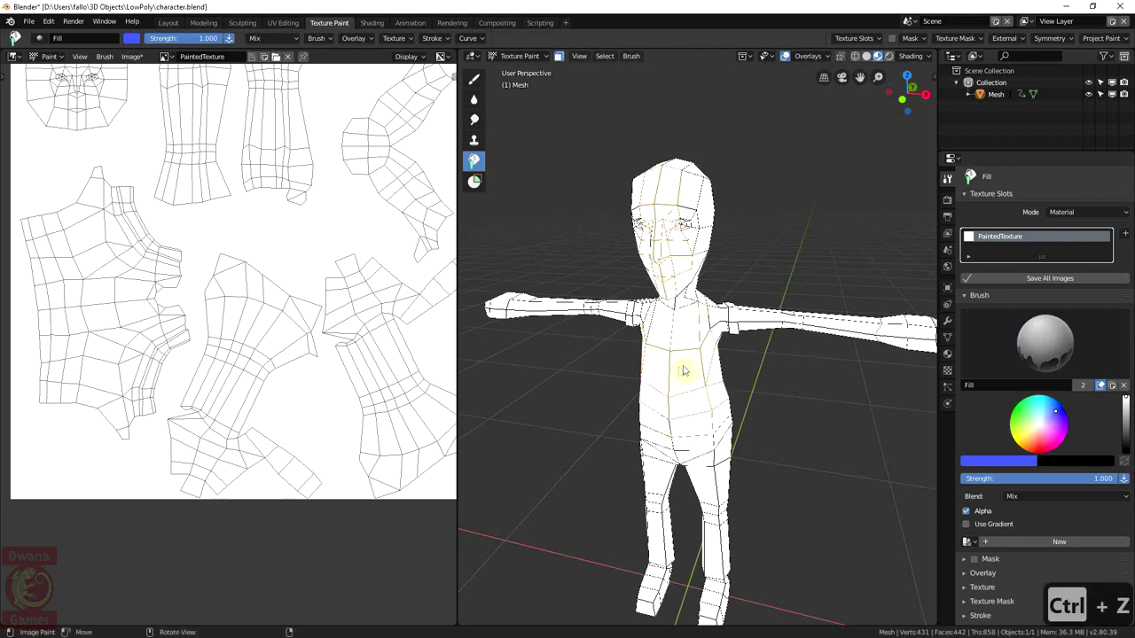
key(alt+a)
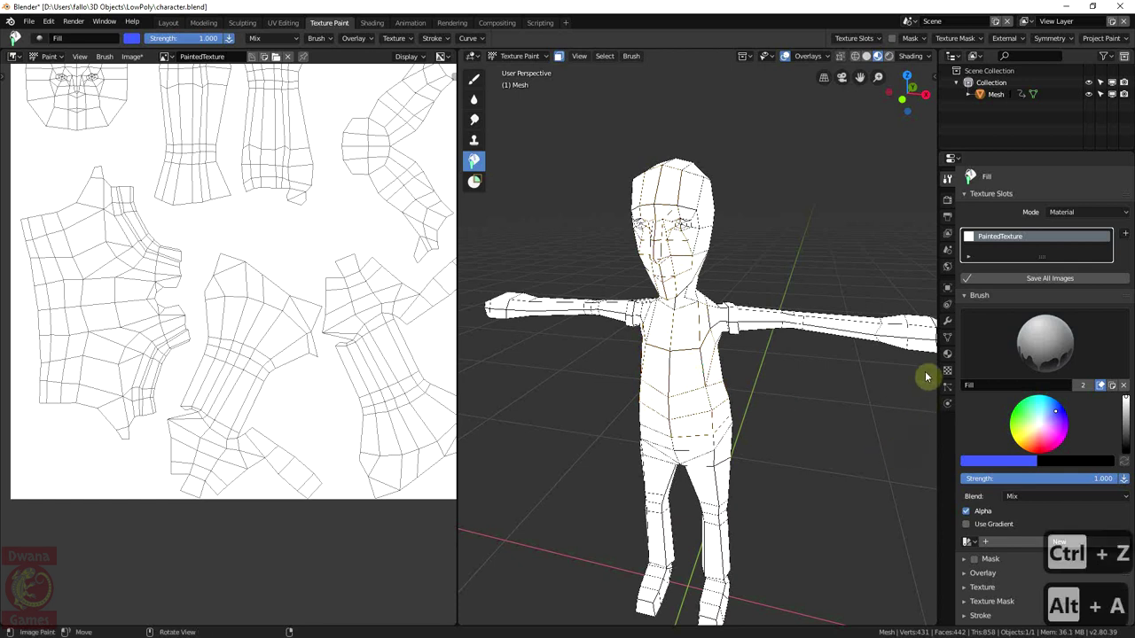
Fill the faces of the Skin face map with a light peach and store that color in a new palette
click(948, 339)
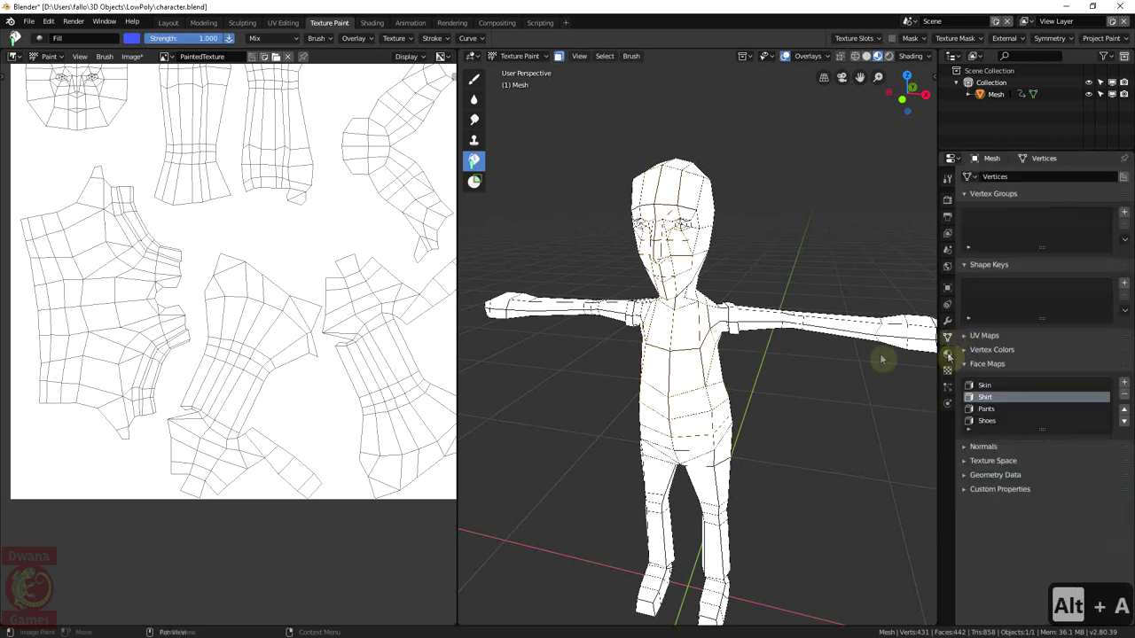
key(Tab)
click(1001, 385)
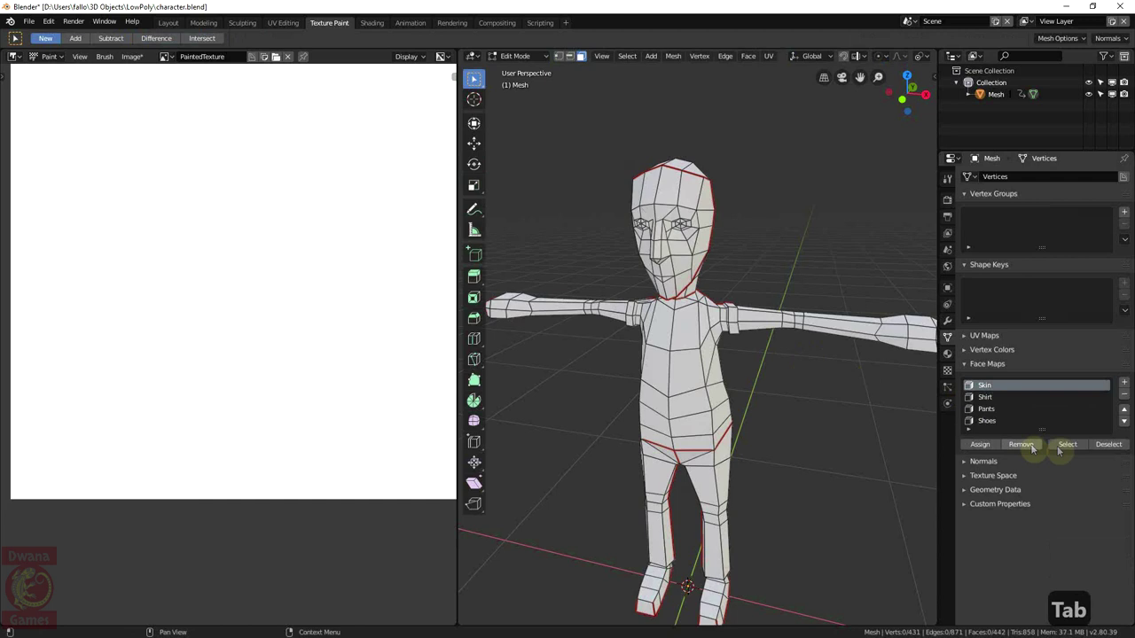
click(1068, 444)
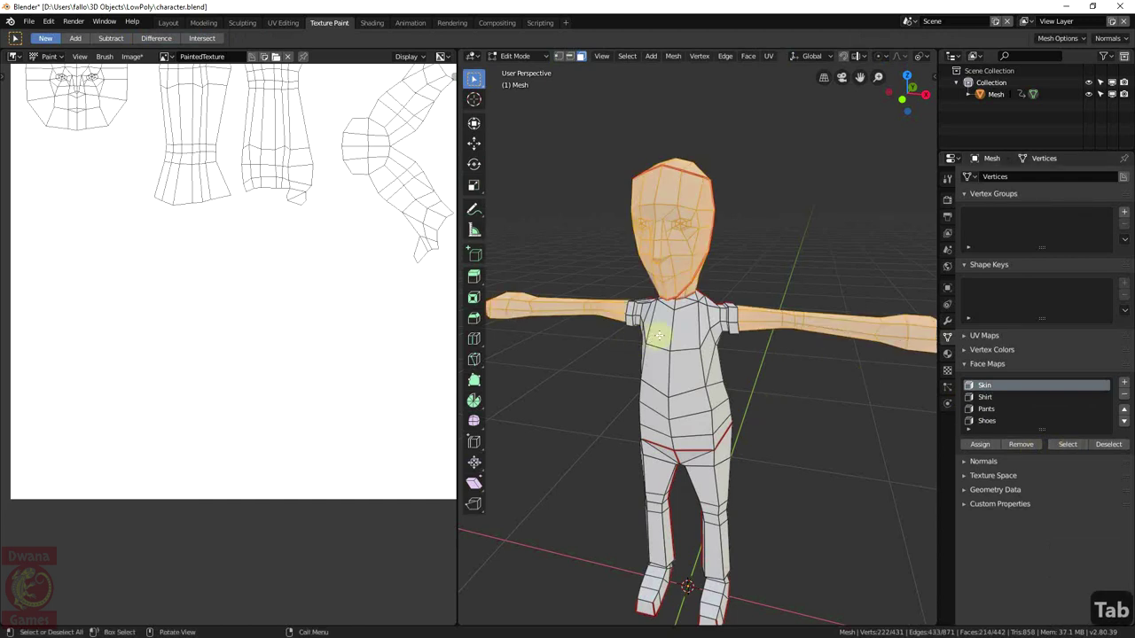
key(Tab)
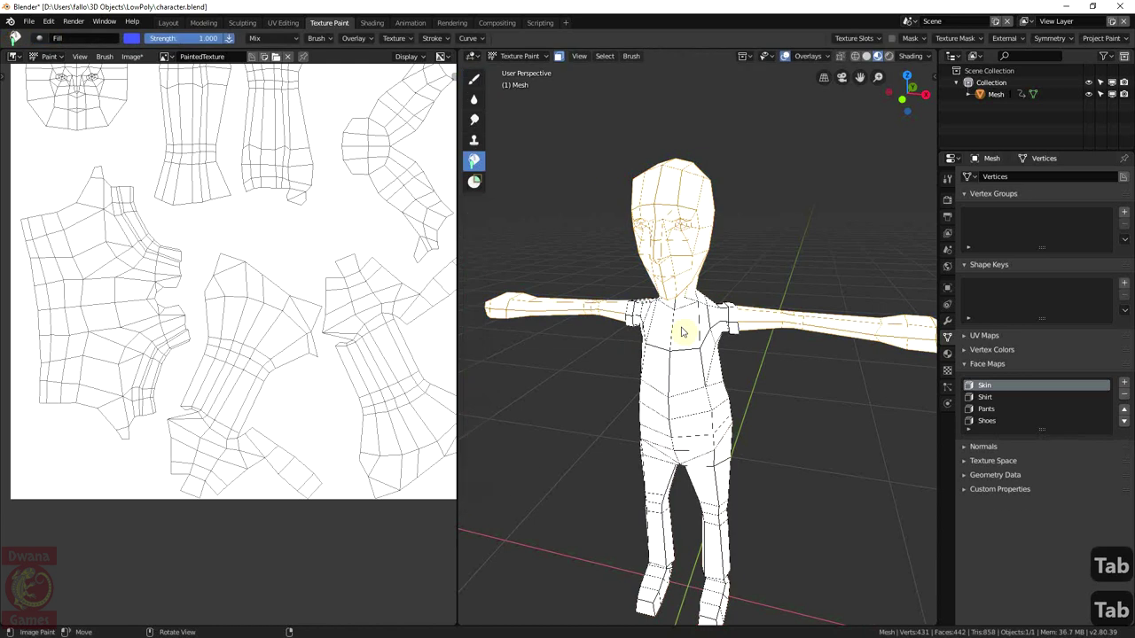
click(947, 178)
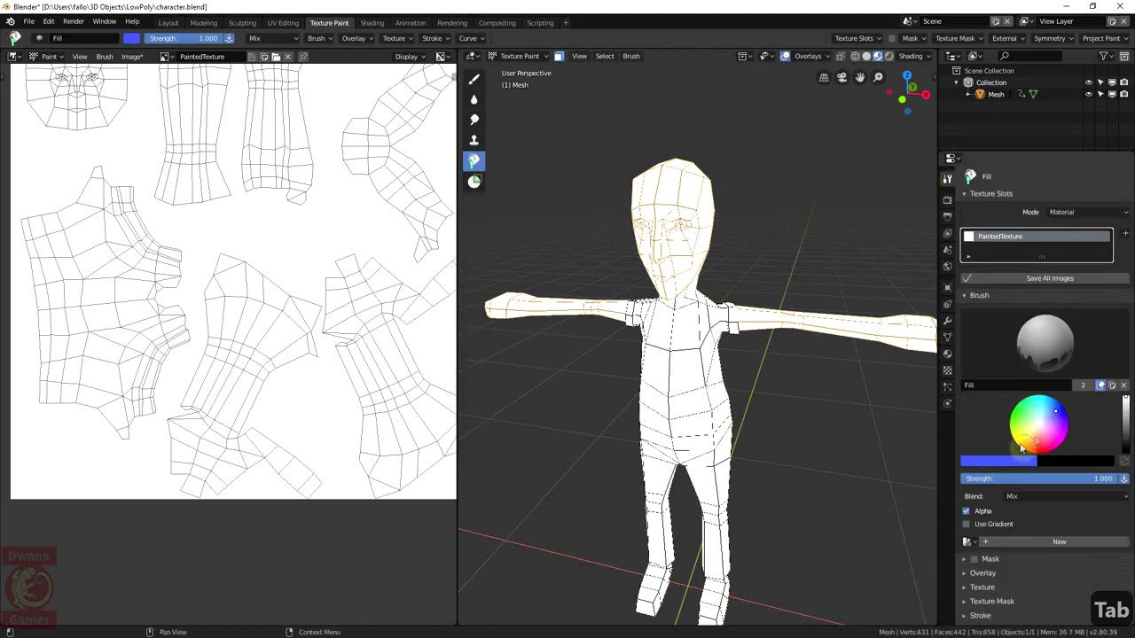
drag(1036, 437, 1040, 434)
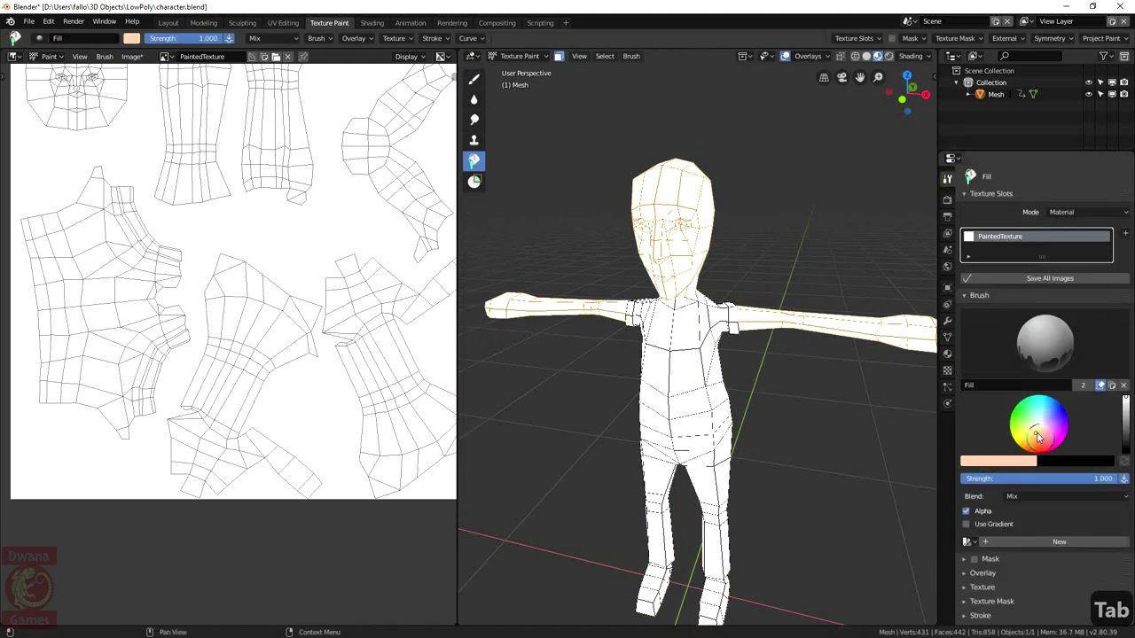
click(680, 276)
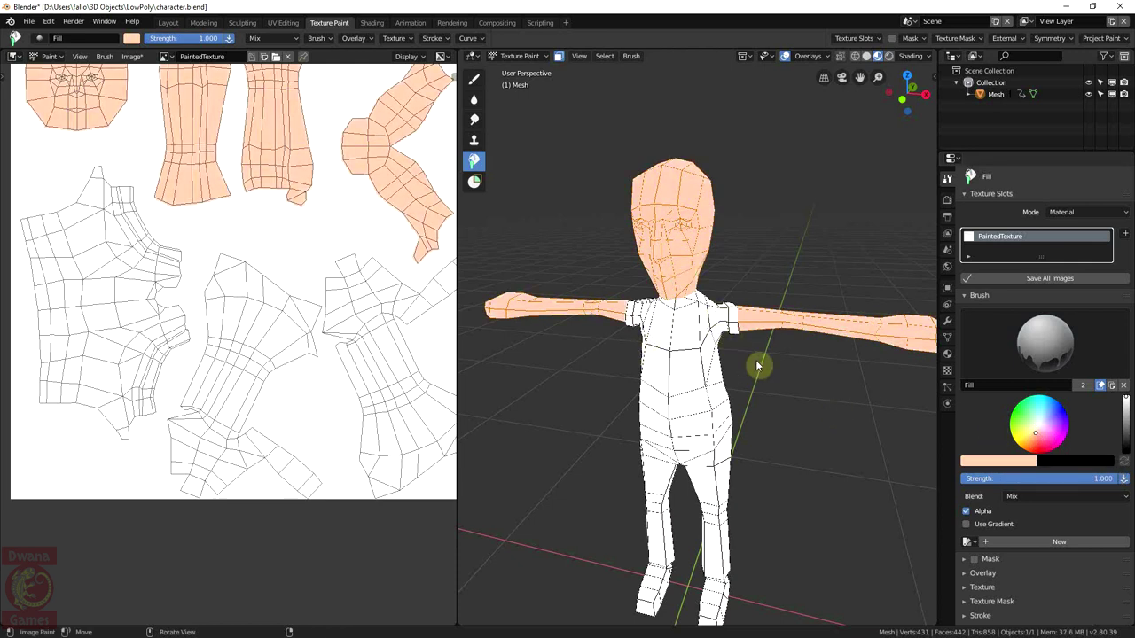
click(1020, 542)
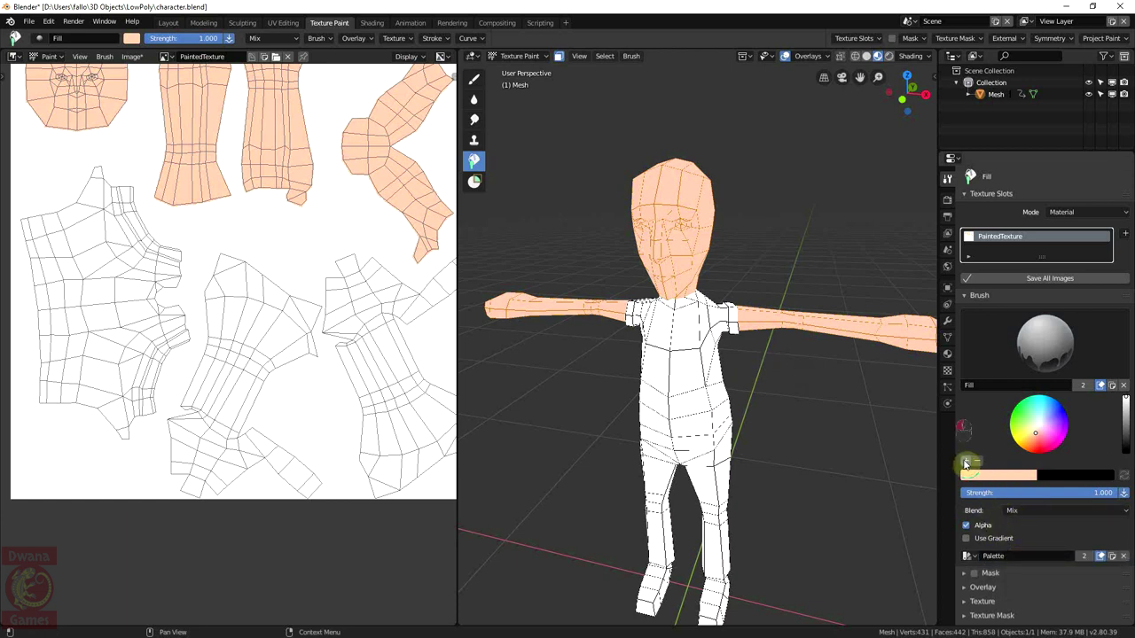
click(965, 461)
Set the Project Paint bleed to 0 px
scroll(1002, 492, down, 4)
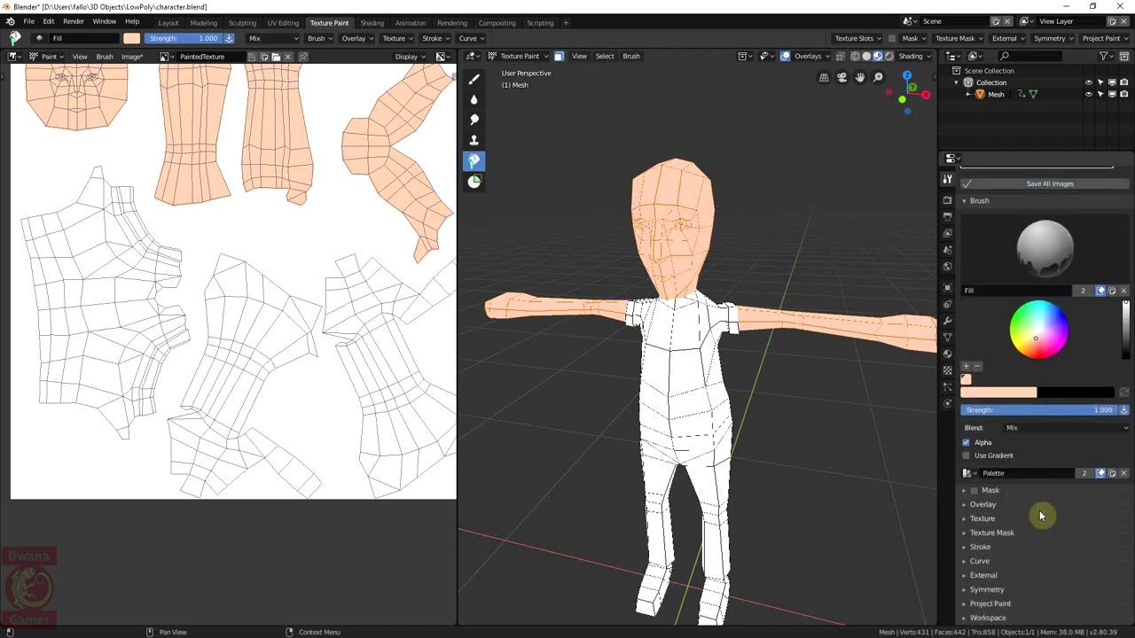
click(1005, 604)
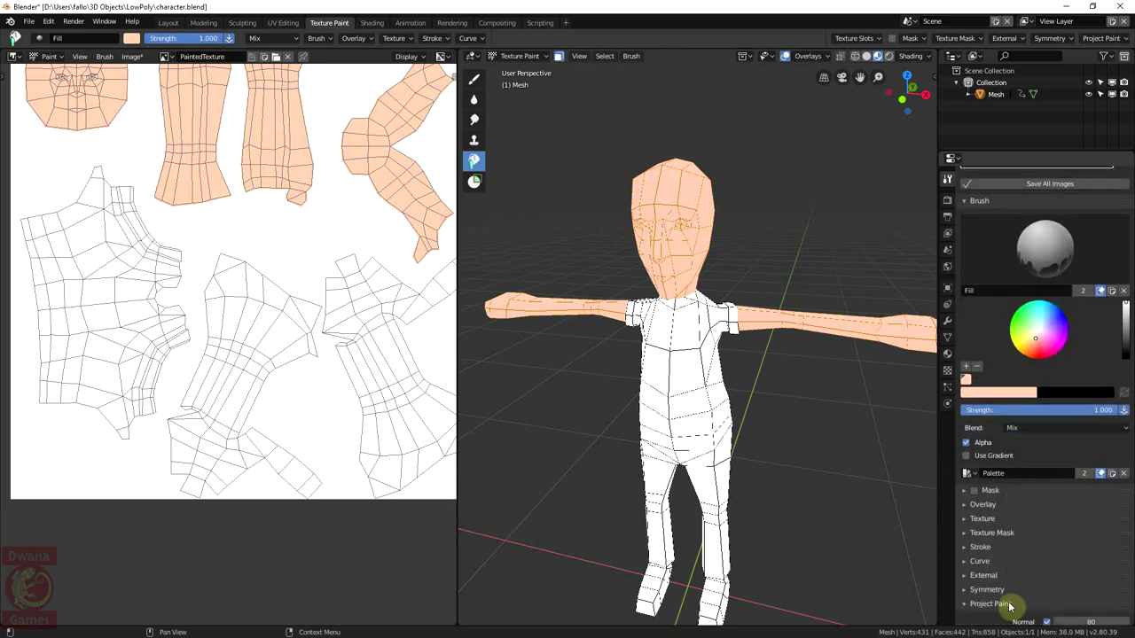
scroll(1031, 497, down, 5)
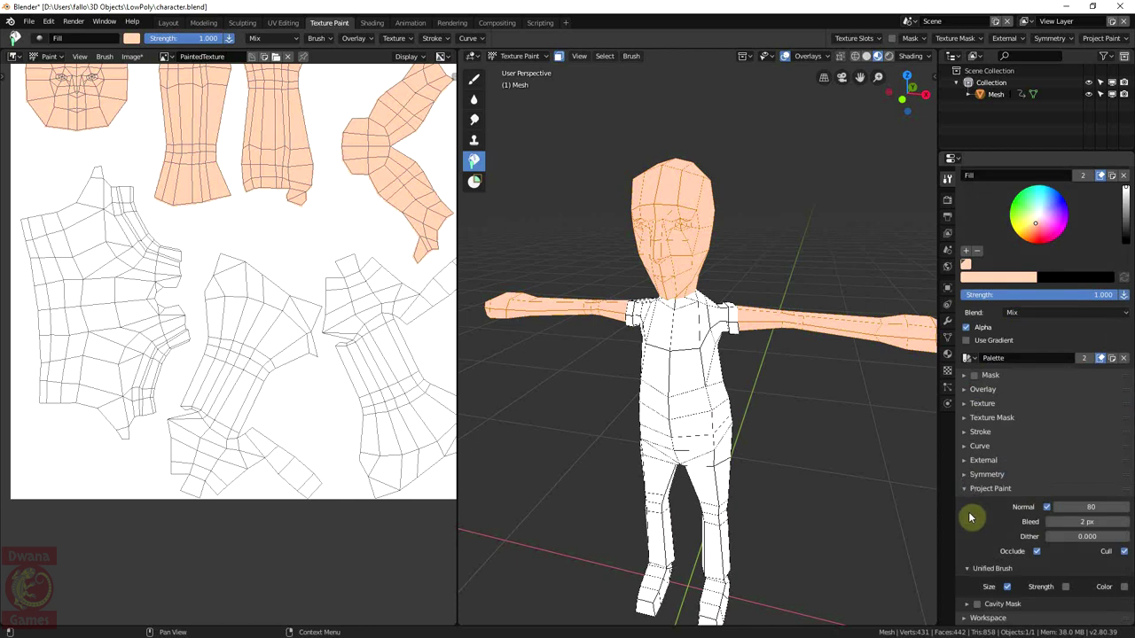
click(1084, 521)
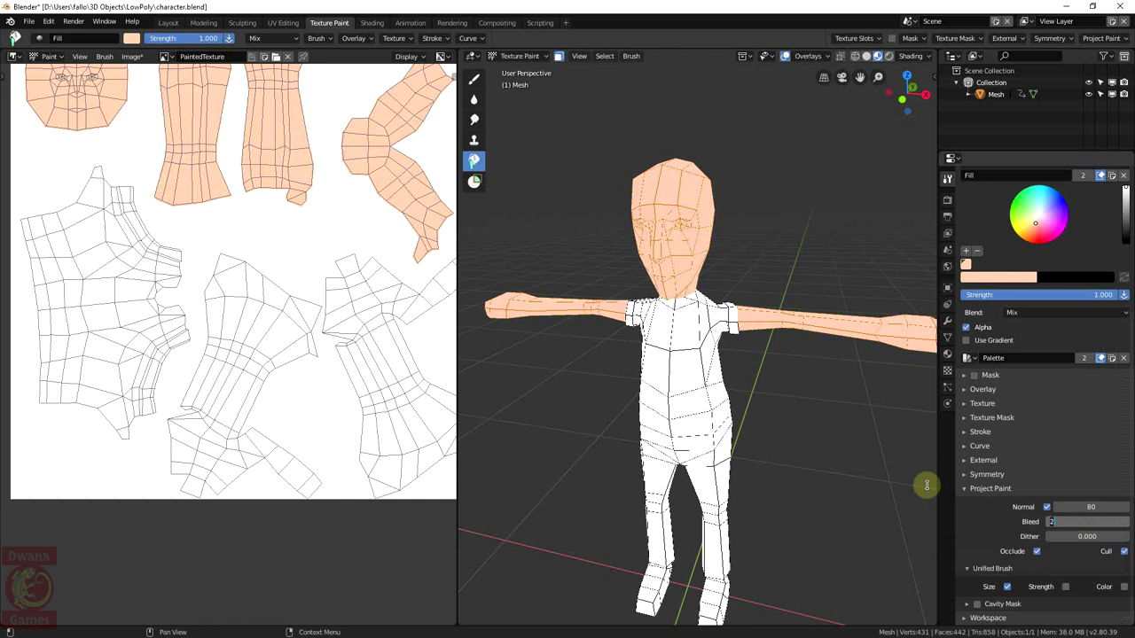
text(0)
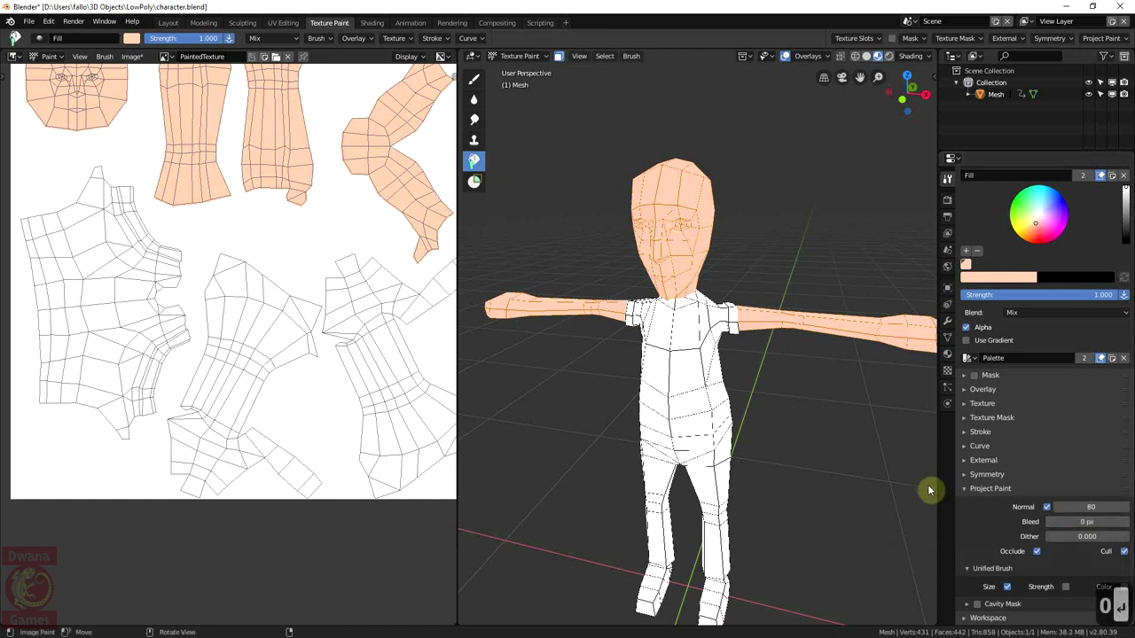
key(Return)
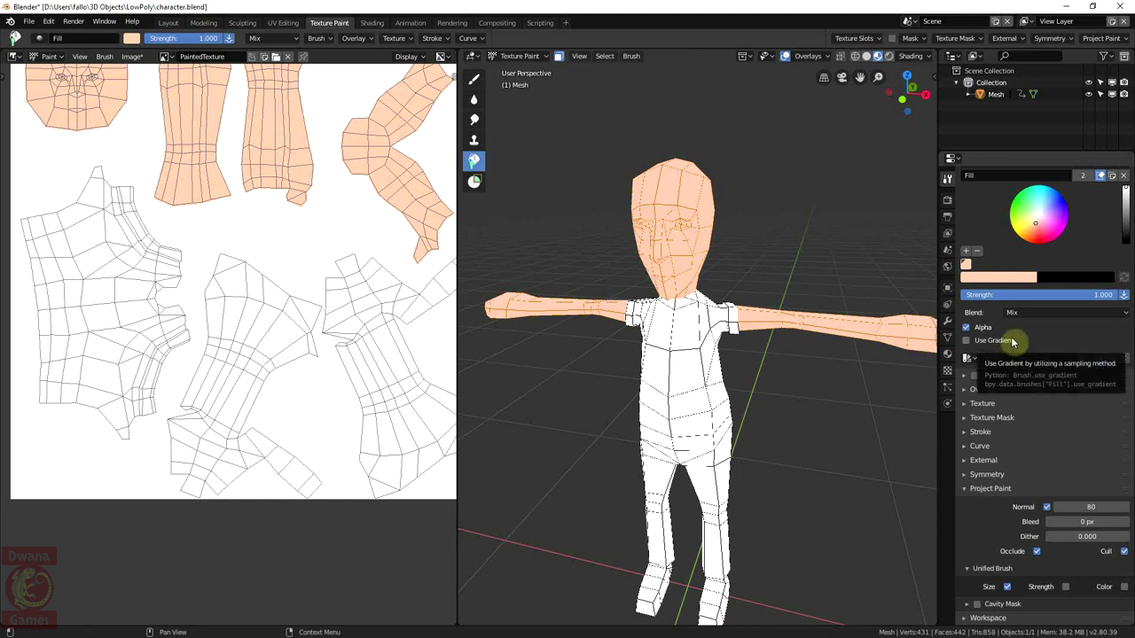
Select only the faces of the Shirt face map and fill them with light yellow
key(alt+a)
click(947, 337)
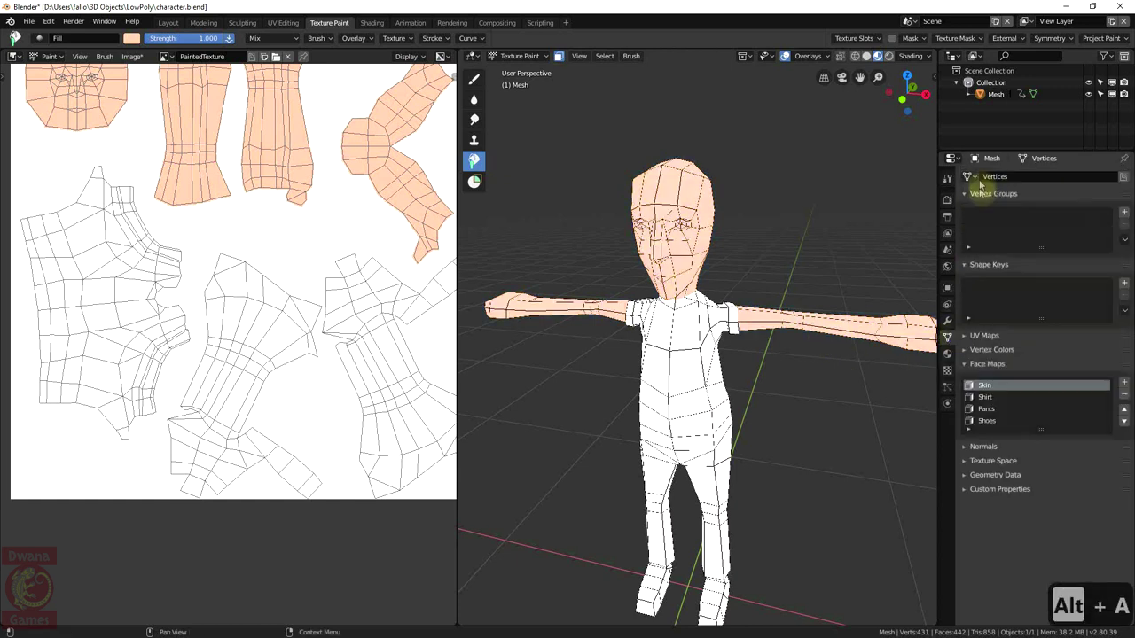
key(Tab)
click(995, 397)
click(1067, 444)
key(Tab)
click(947, 178)
click(1025, 434)
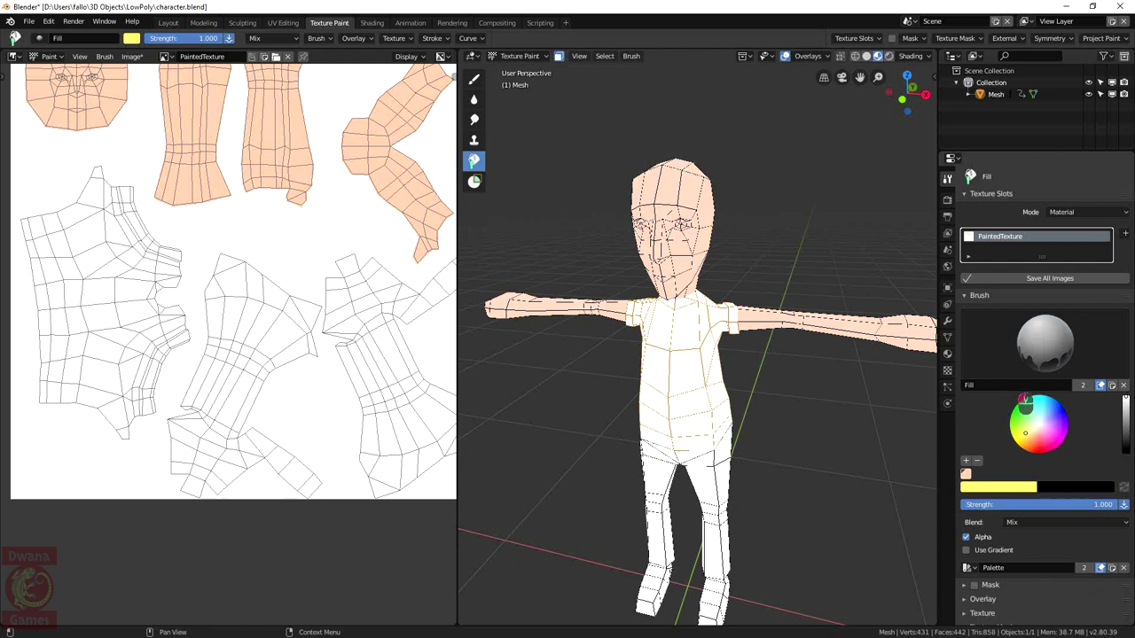
click(736, 381)
Select only the faces of the Pants face map and fill them with bright blue
middle_drag(813, 431, 869, 469)
key(alt+a)
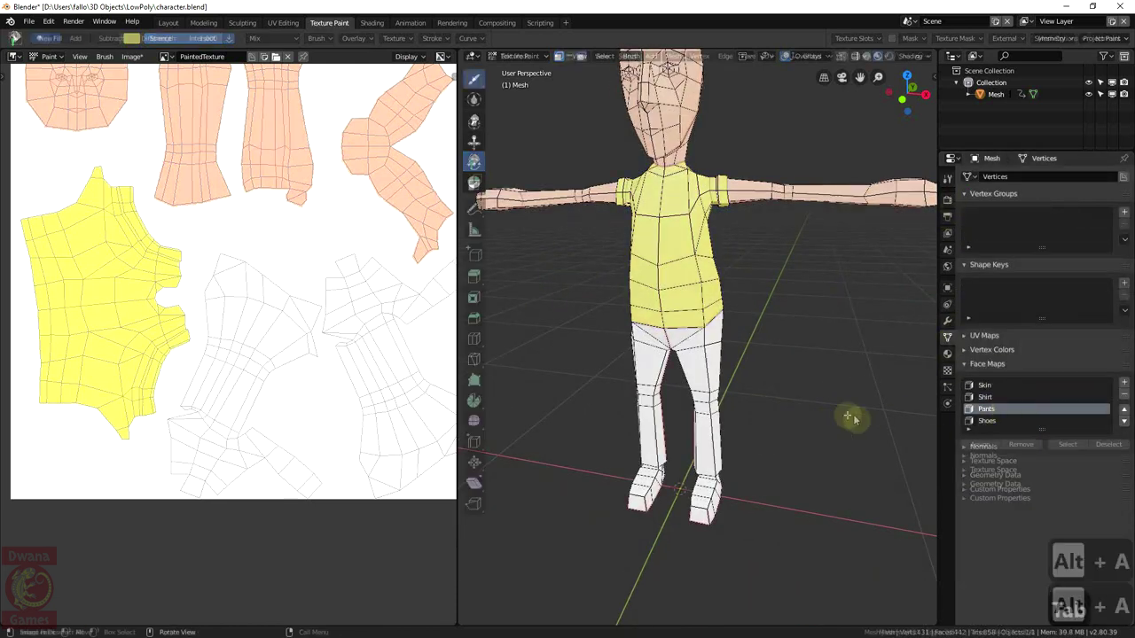
click(1067, 444)
key(Tab)
click(947, 178)
click(1052, 406)
click(697, 357)
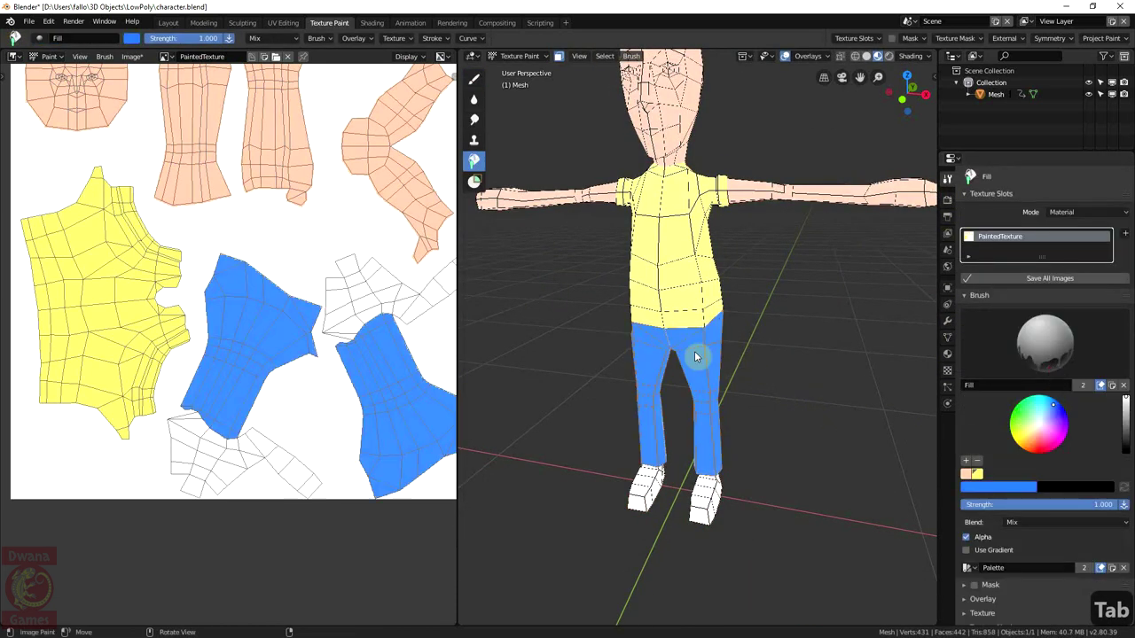
Select only the faces of the Shoes face map and fill them with dark brown
key(Tab)
key(alt+a)
click(947, 338)
click(987, 420)
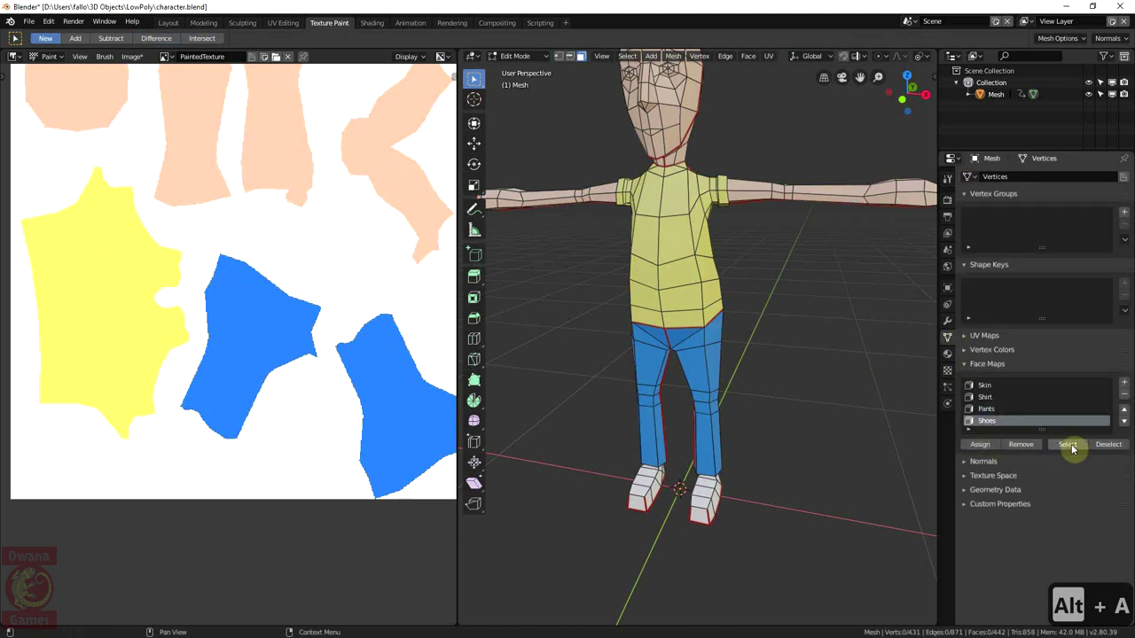
click(1071, 446)
key(Tab)
click(947, 178)
click(1048, 446)
drag(1098, 446, 1098, 436)
click(725, 499)
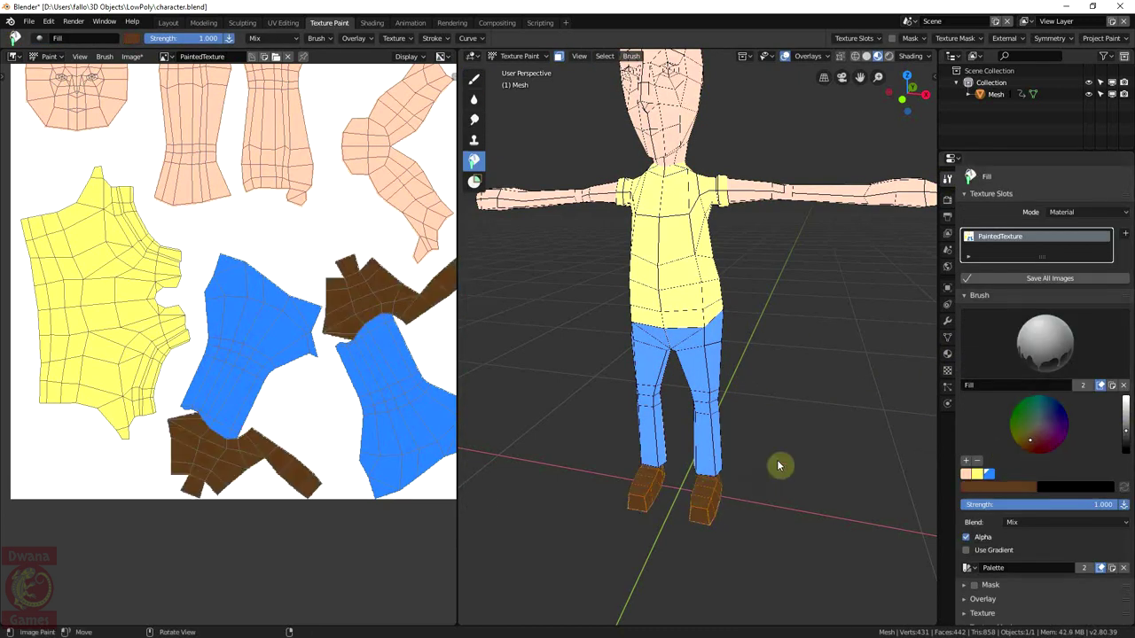
Deselect all faces, return to Texture Paint mode, and inspect the painted character and its UV islands
key(Tab)
key(alt+a)
key(Tab)
middle_drag(659, 388, 710, 198)
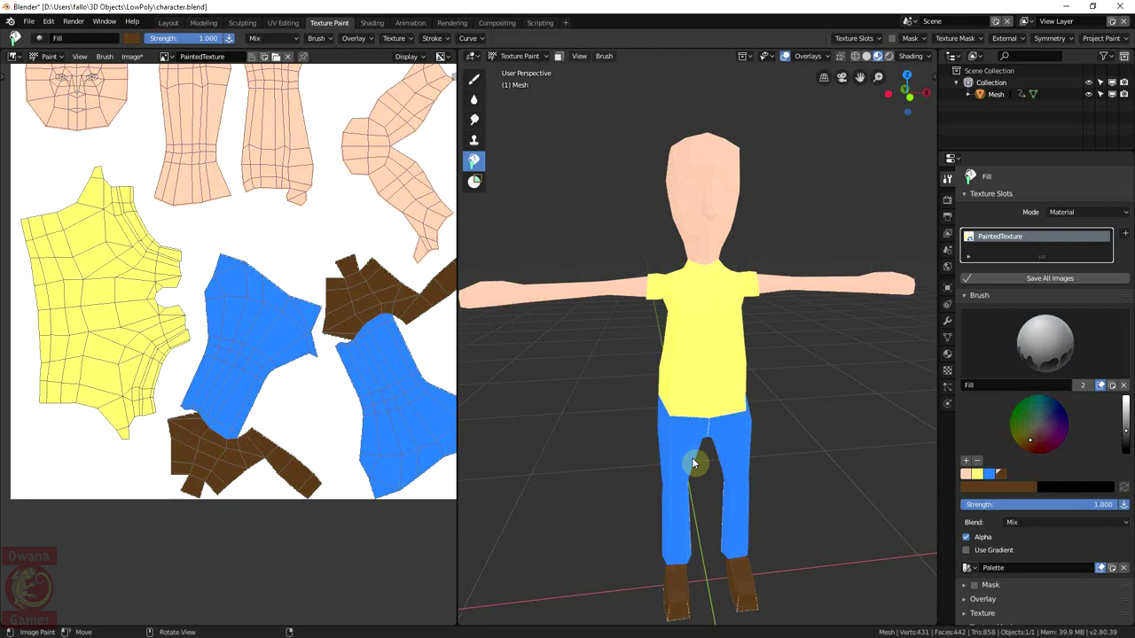
scroll(250, 204, up, 2)
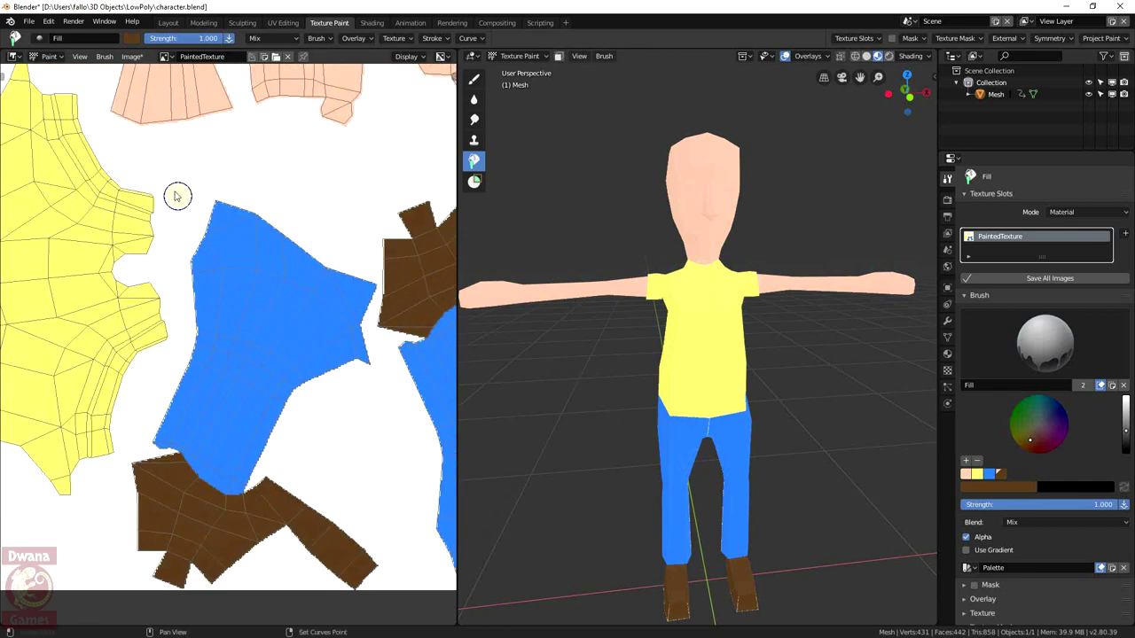
Examine the paint edges of the shirt and pants UV islands and the matching seams on the character's body
middle_drag(176, 195, 267, 339)
scroll(234, 266, up, 2)
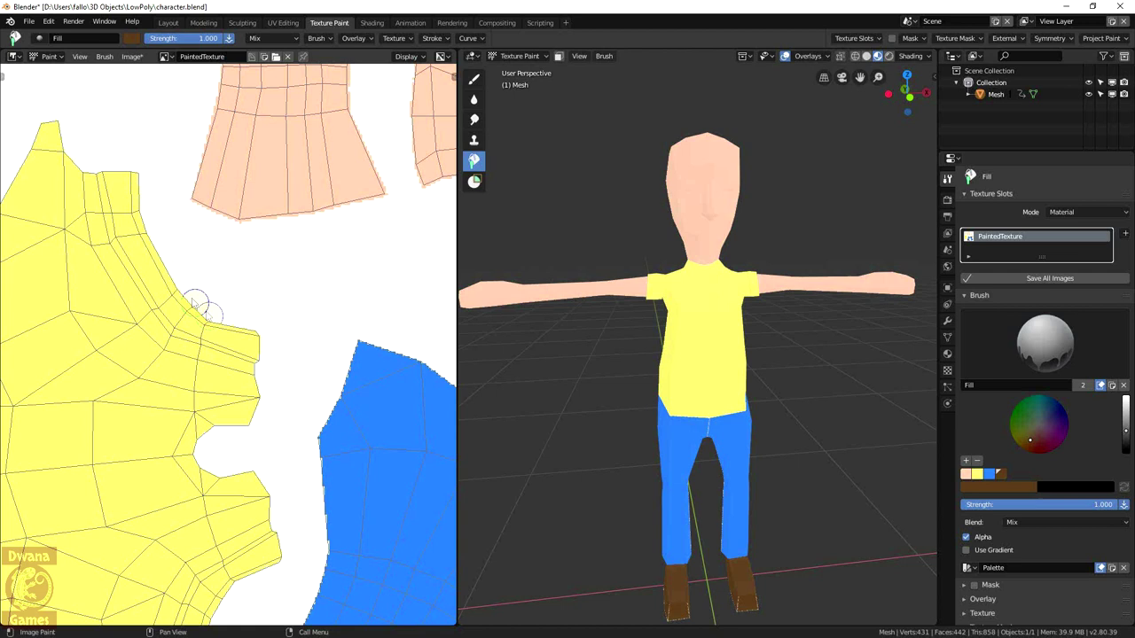
middle_drag(413, 387, 281, 307)
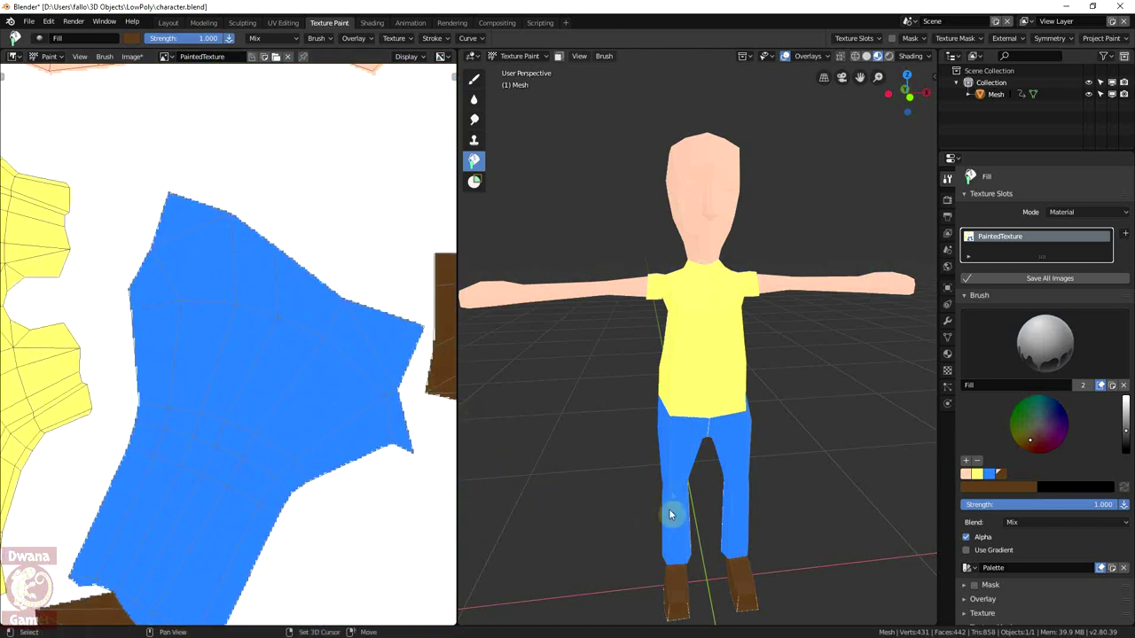
middle_drag(670, 511, 674, 328)
scroll(674, 321, up, 4)
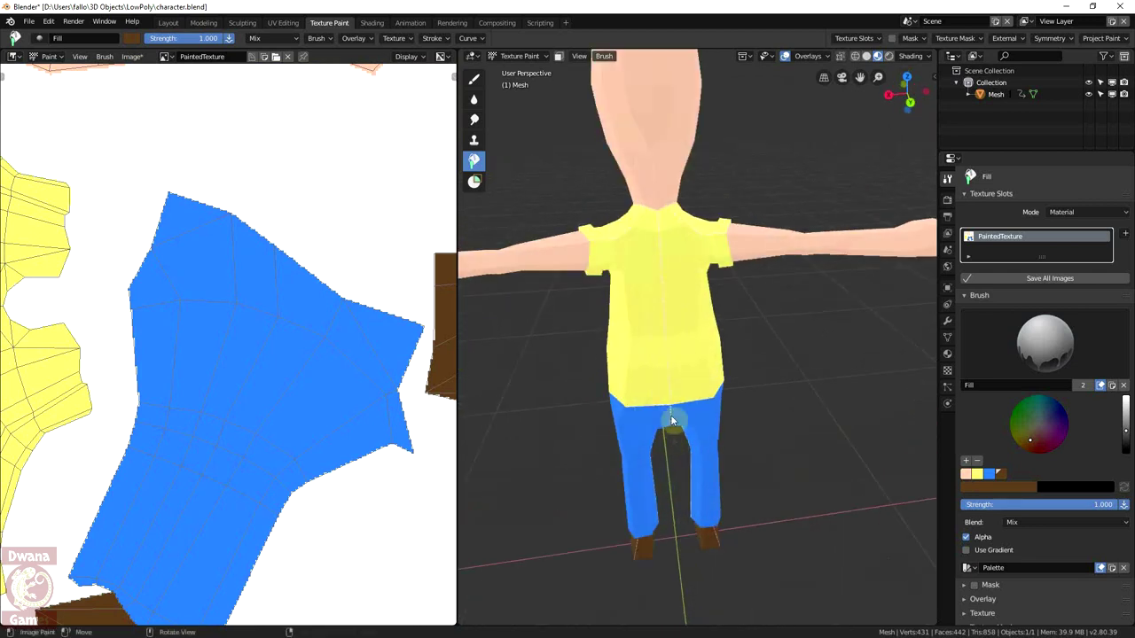
scroll(670, 433, down, 4)
scroll(325, 203, down, 3)
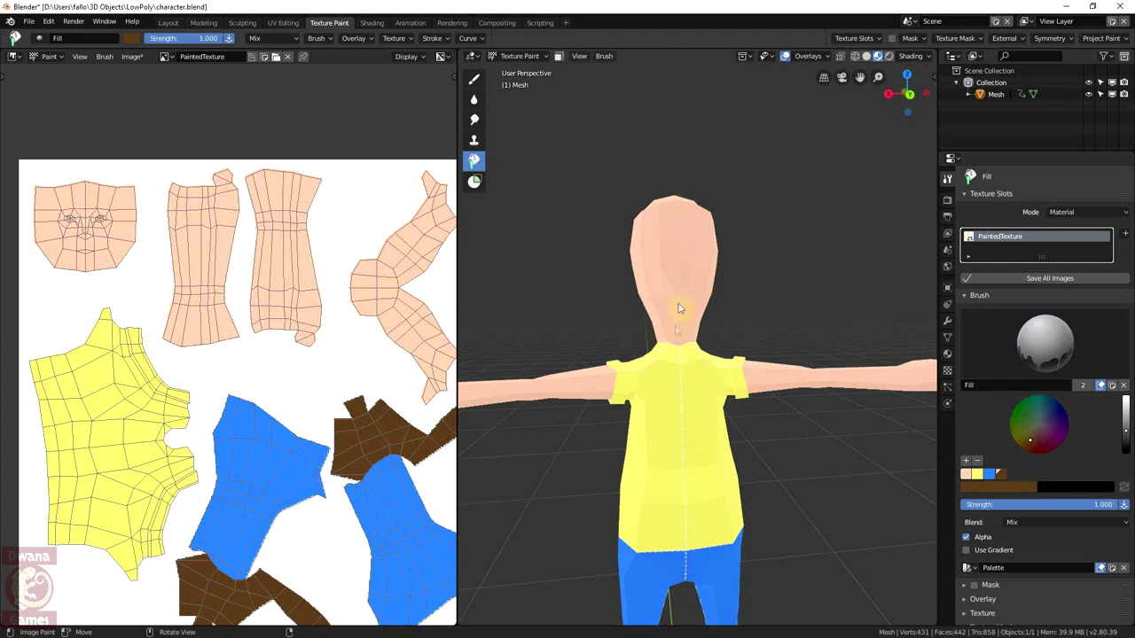
middle_drag(678, 308, 609, 524)
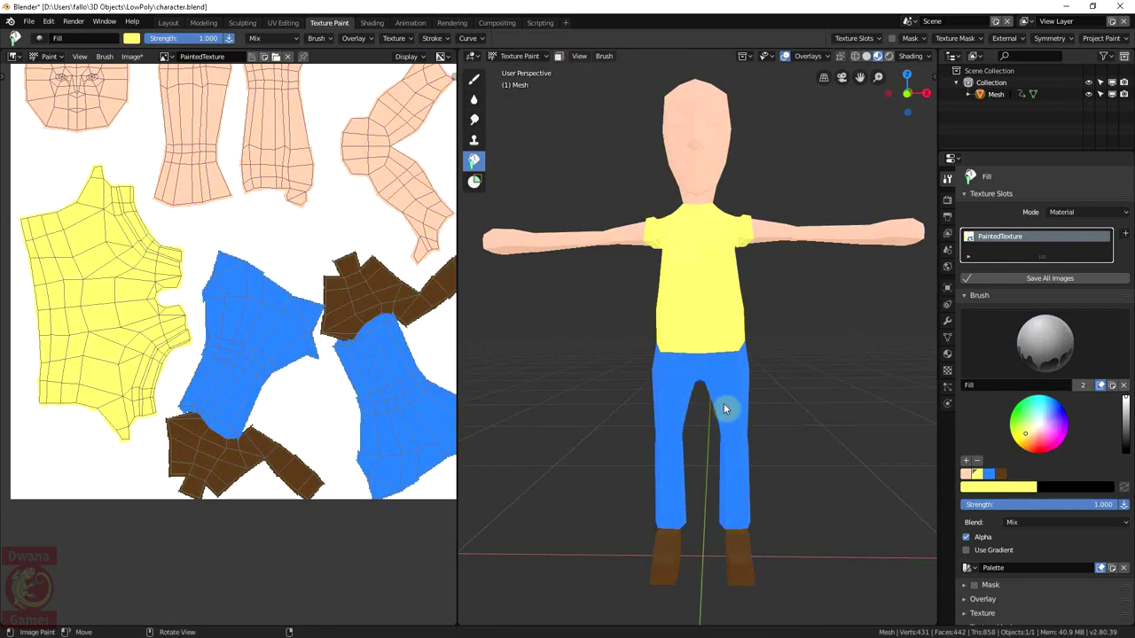
Inspect the painted character from several angles and distances for missed spots along the seams
middle_drag(718, 401, 601, 426)
scroll(712, 436, up, 2)
scroll(548, 448, up, 2)
middle_drag(742, 443, 617, 348)
shift+middle_drag(617, 347, 634, 387)
scroll(621, 408, down, 10)
middle_drag(611, 345, 673, 446)
scroll(723, 375, up, 10)
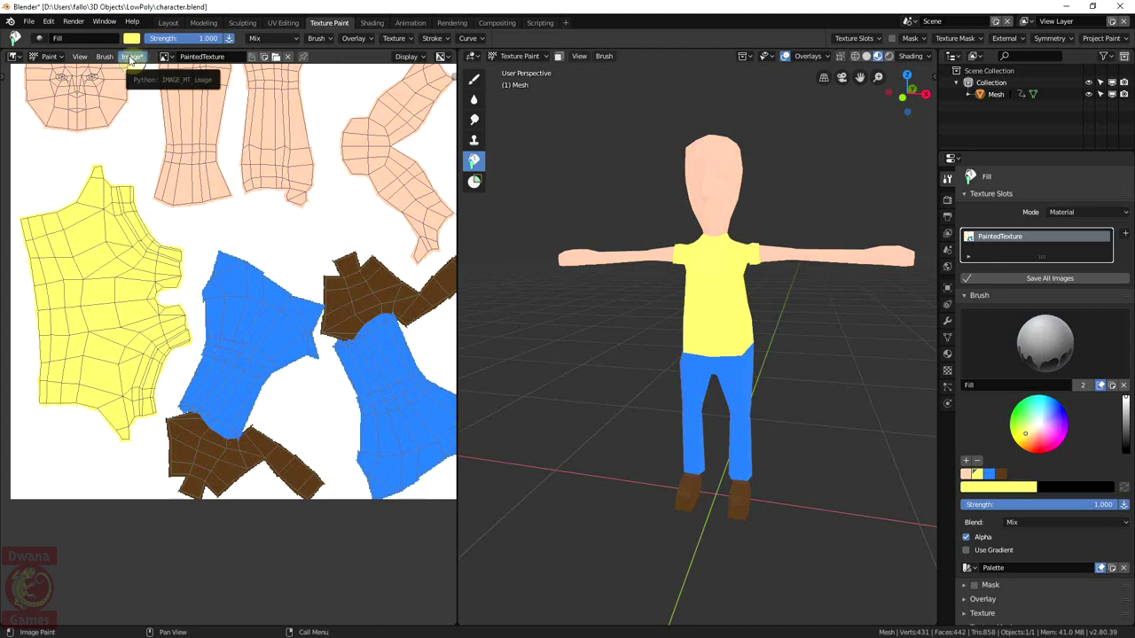
Pack the PaintedTexture image into the blend file and save the file
click(131, 57)
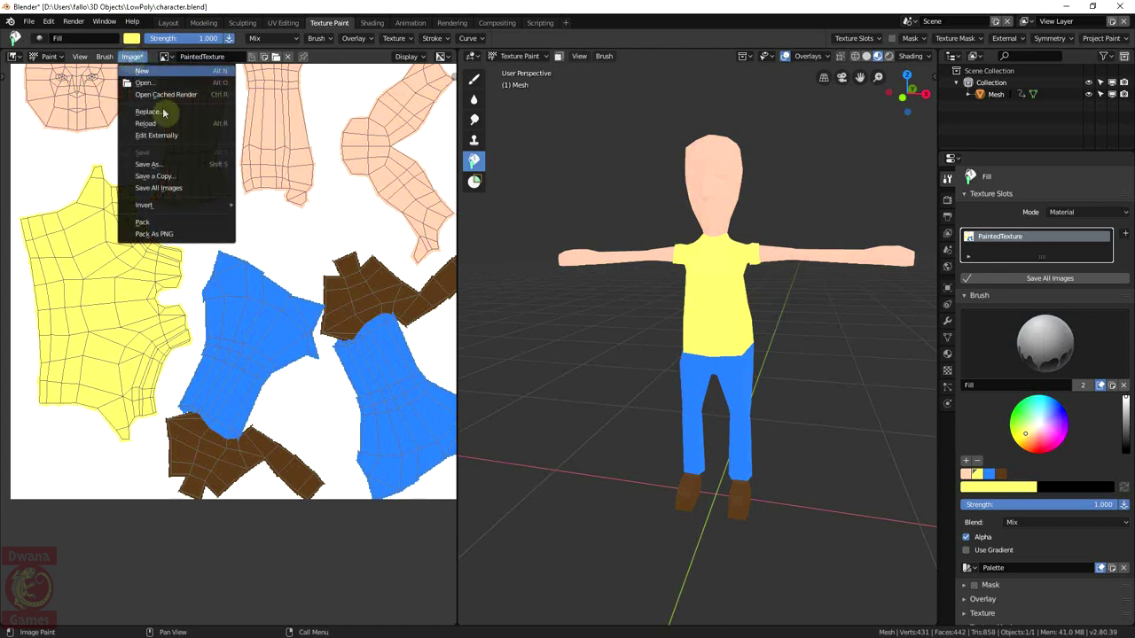
click(145, 222)
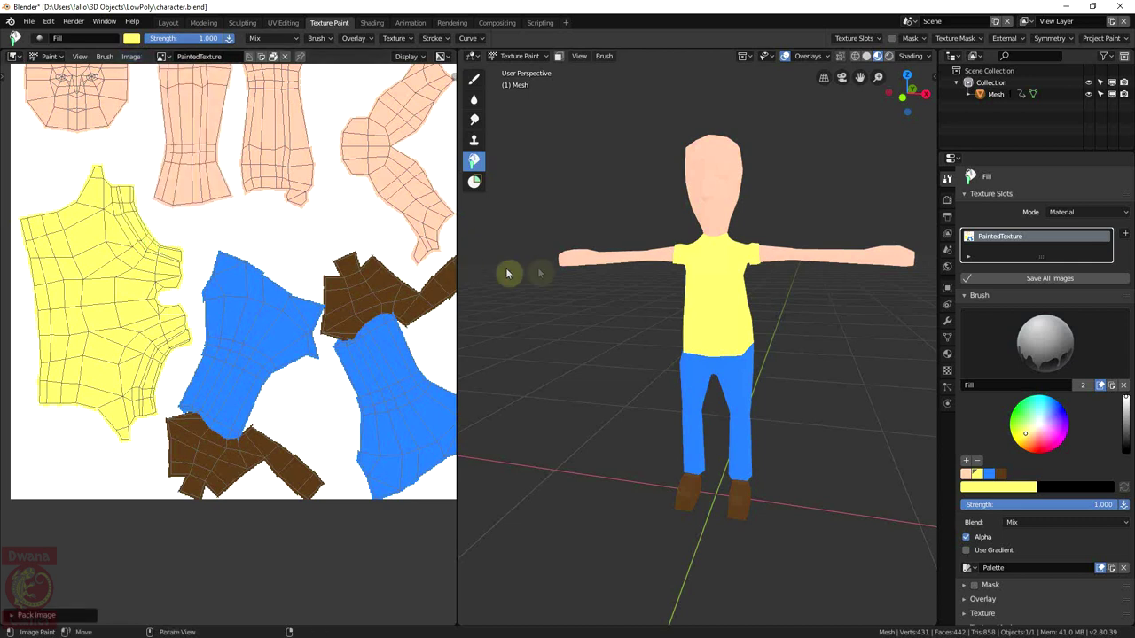
scroll(709, 306, up, 4)
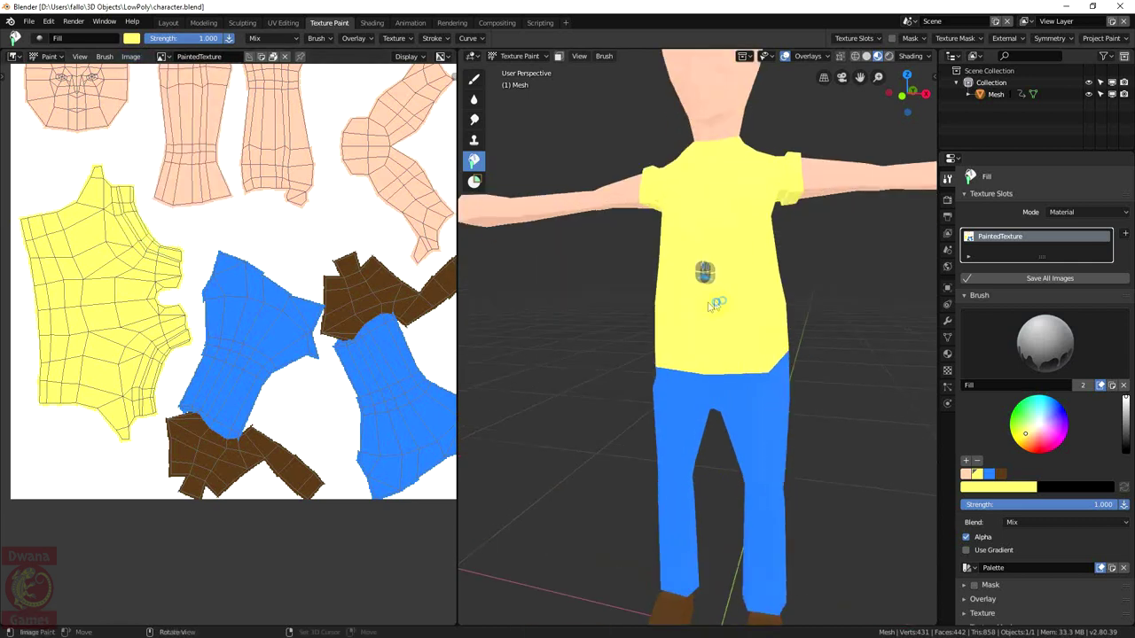
In Edit Mode, create a face map named Mouth from the two mouth faces
key(Tab)
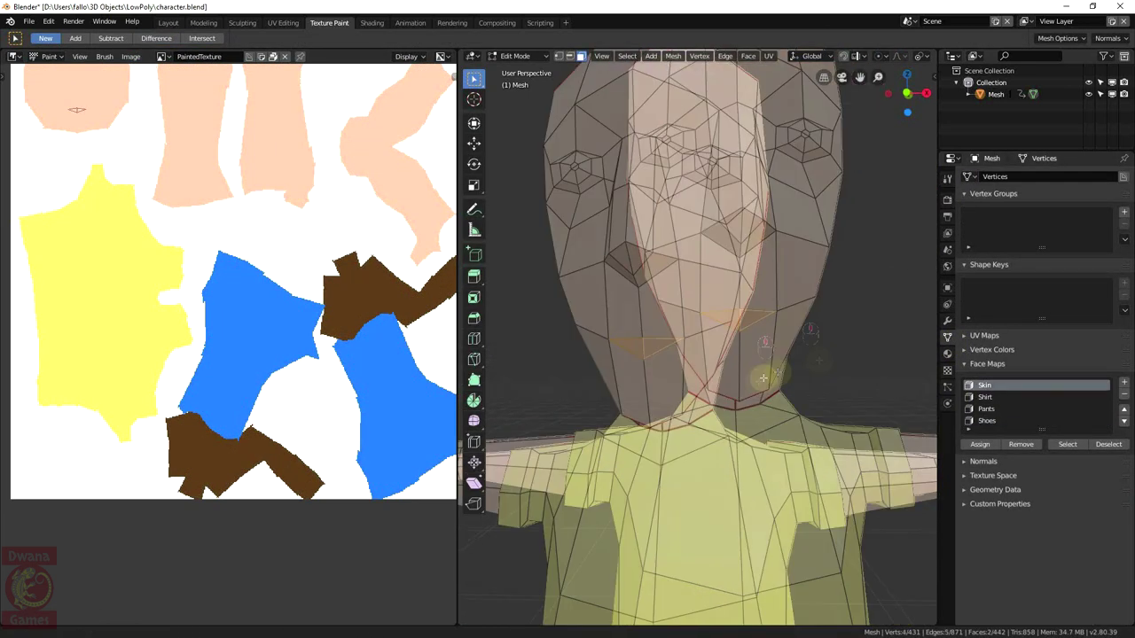
click(993, 433)
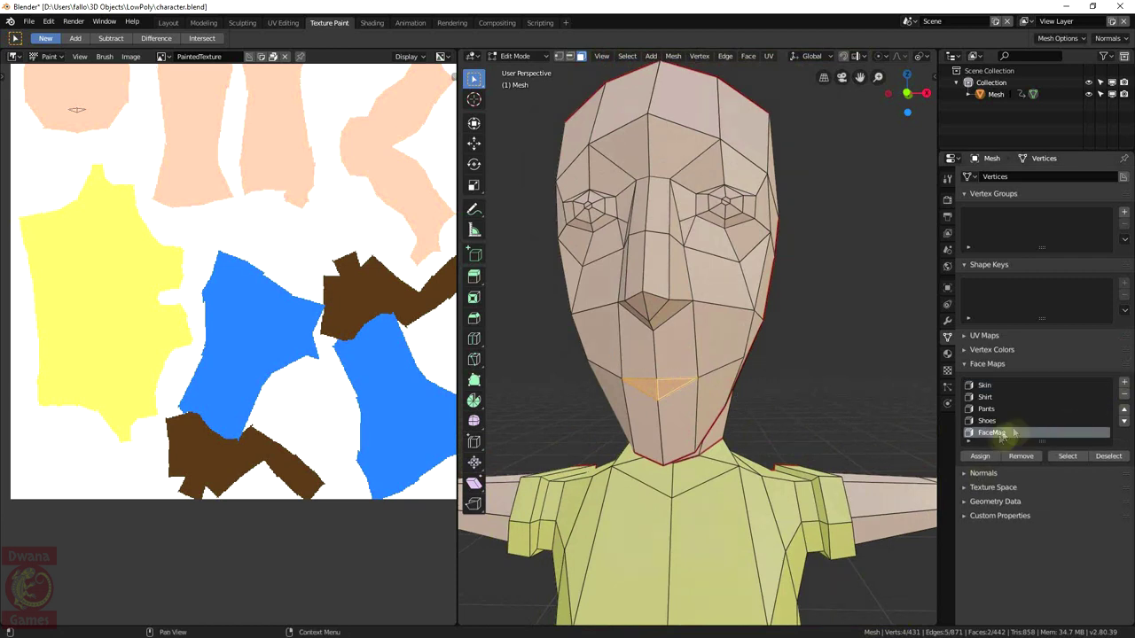
text(Mouth)
key(Return)
Select only the outer ring of faces around both eyes and create a face map named Eyes for them
key(alt+a)
key(c)
click(588, 210)
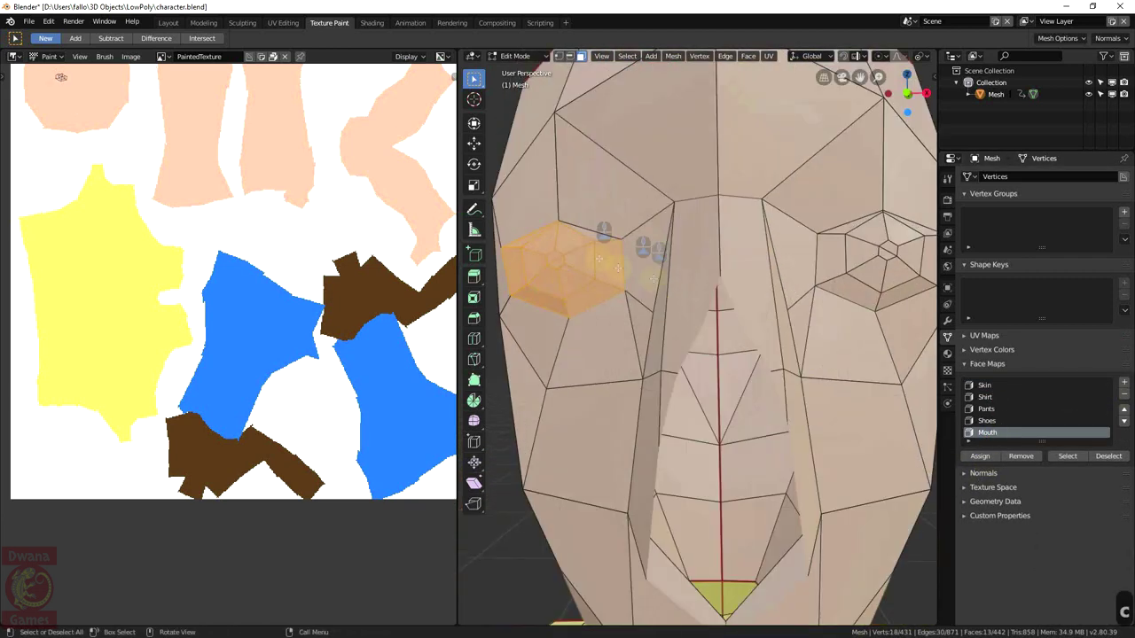
click(885, 253)
middle_click(887, 251)
middle_click(556, 260)
click(1124, 382)
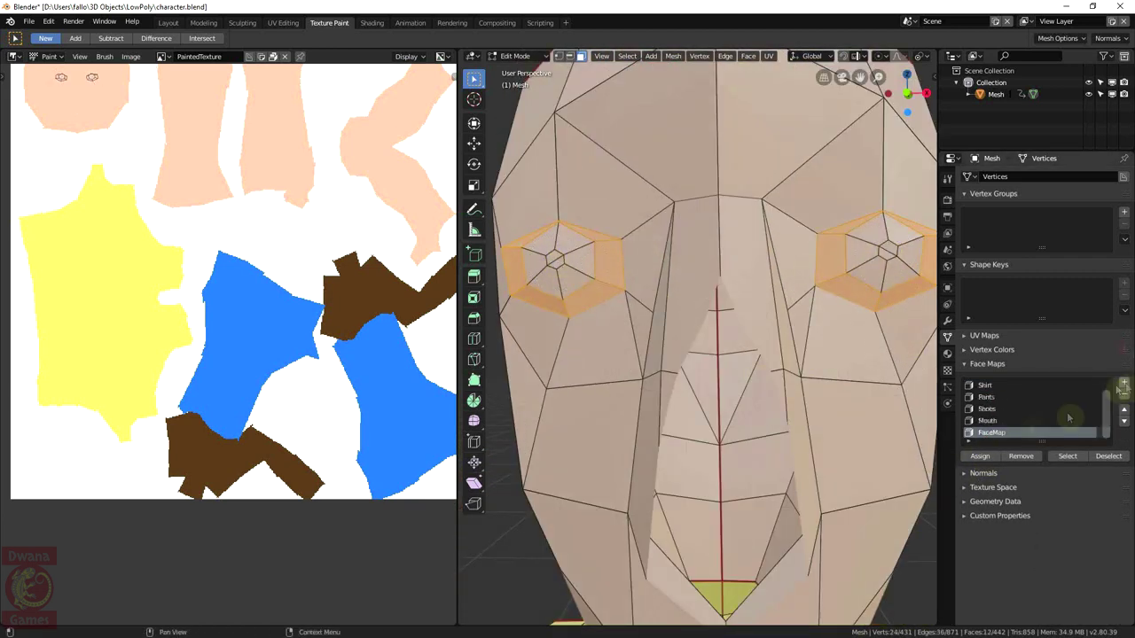
double_click(993, 433)
text(Eyes)
key(Return)
Select only the inner ring of faces in both eyes and create a face map named Iris for them
key(alt+a)
key(c)
drag(560, 254, 571, 280)
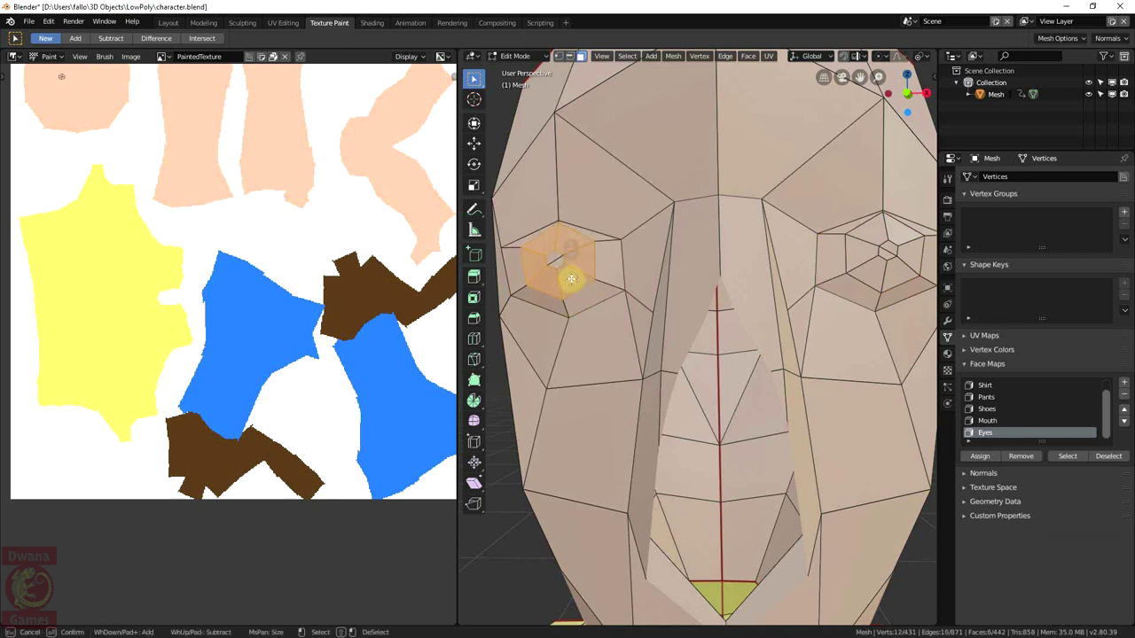
drag(885, 253, 890, 251)
right_click(889, 232)
click(1123, 382)
double_click(993, 433)
text(Iris)
key(Return)
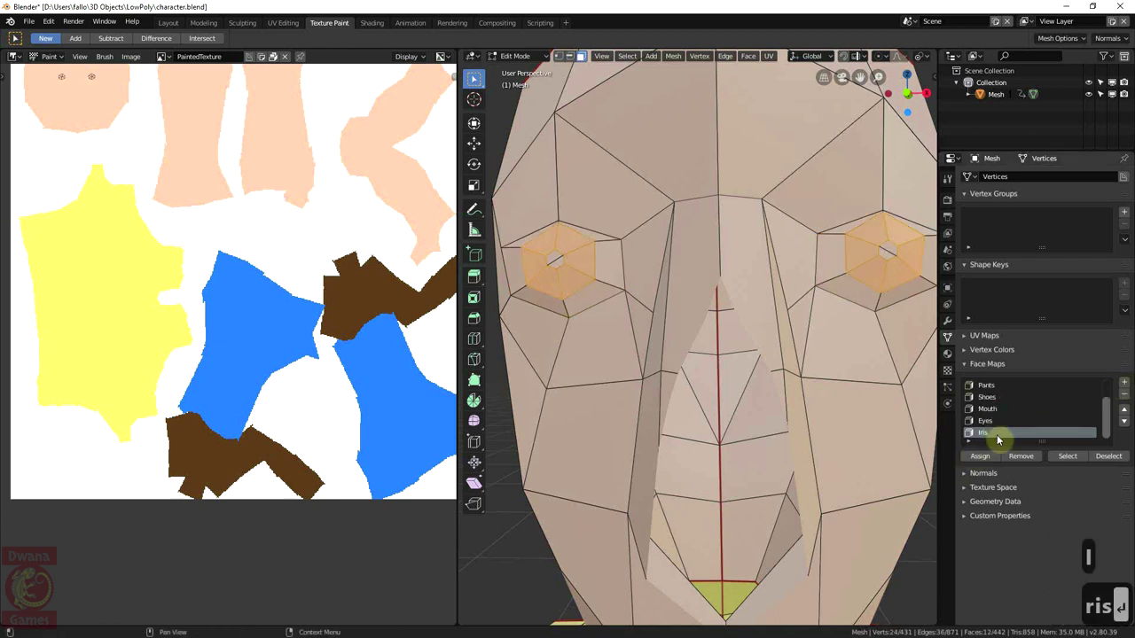
Select the center faces of both eyes and create a face map named Pupil for them
key(c)
click(555, 260)
click(888, 251)
right_click(888, 251)
click(1124, 382)
double_click(1001, 432)
text(Pupil)
key(Return)
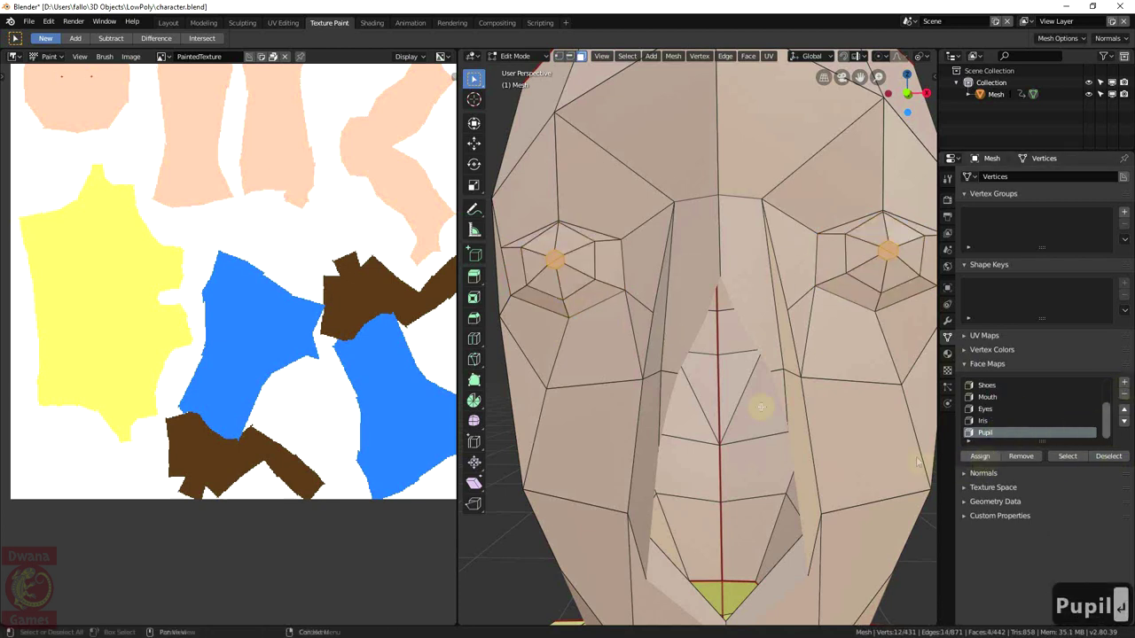
Fill only the Mouth face map's faces with salmon pink using face masking, and add the color to the palette
scroll(761, 407, down, 5)
key(alt+a)
click(988, 397)
click(1068, 456)
key(Tab)
click(947, 178)
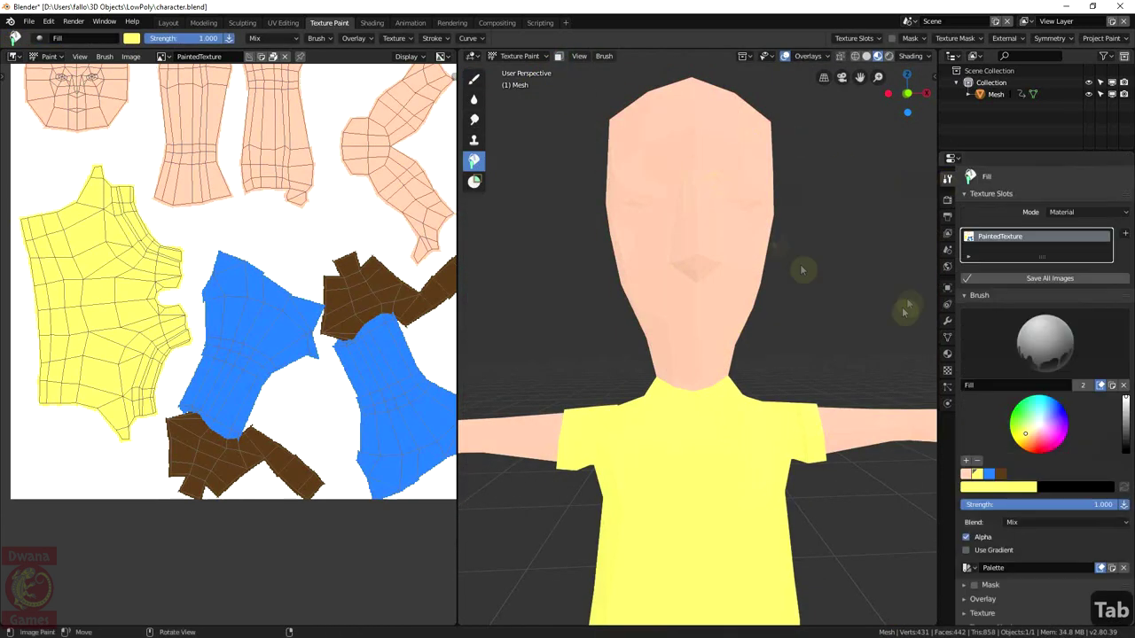
click(558, 56)
drag(1042, 441, 1036, 437)
click(698, 330)
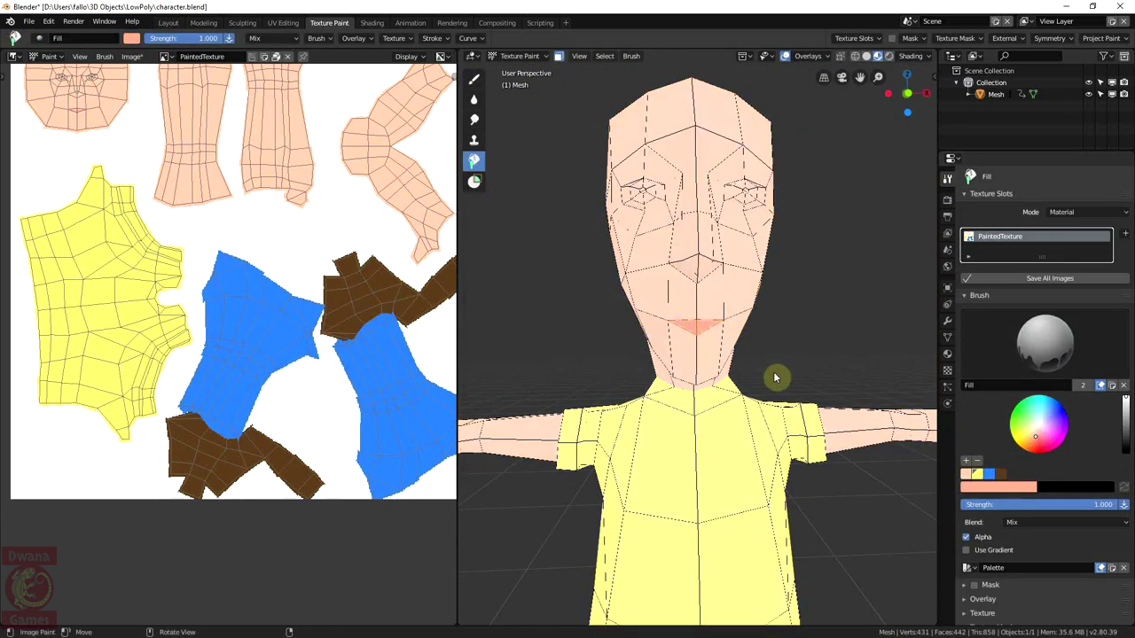
scroll(748, 350, up, 4)
Select only the faces of the Eyes face map and fill them with white
scroll(747, 350, down, 5)
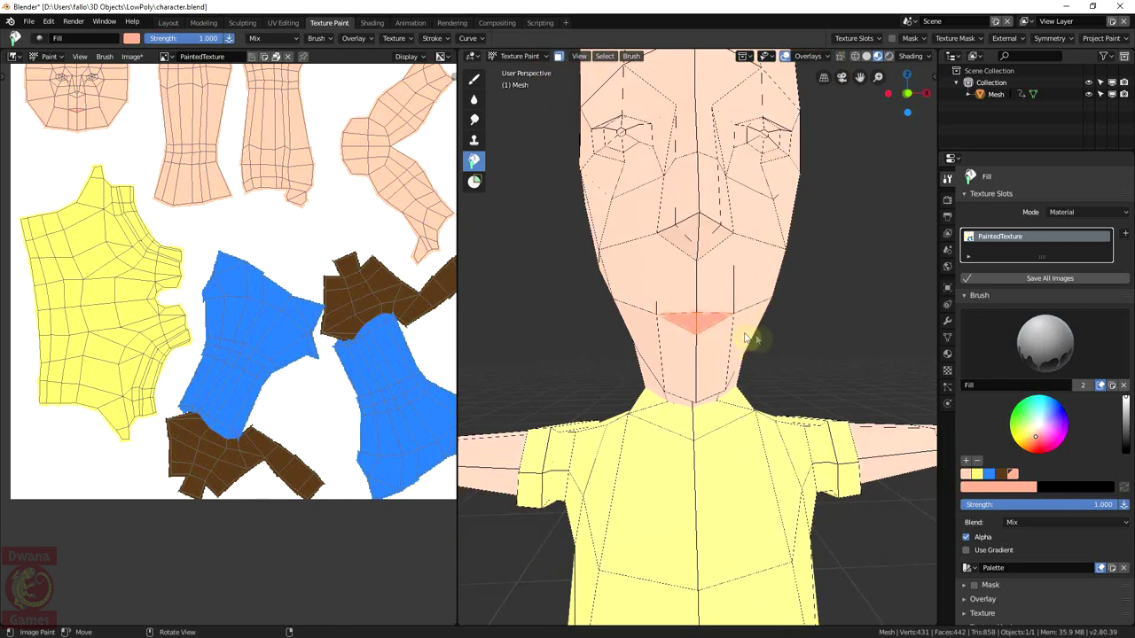
click(948, 337)
click(986, 408)
key(Tab)
key(Tab)
click(948, 178)
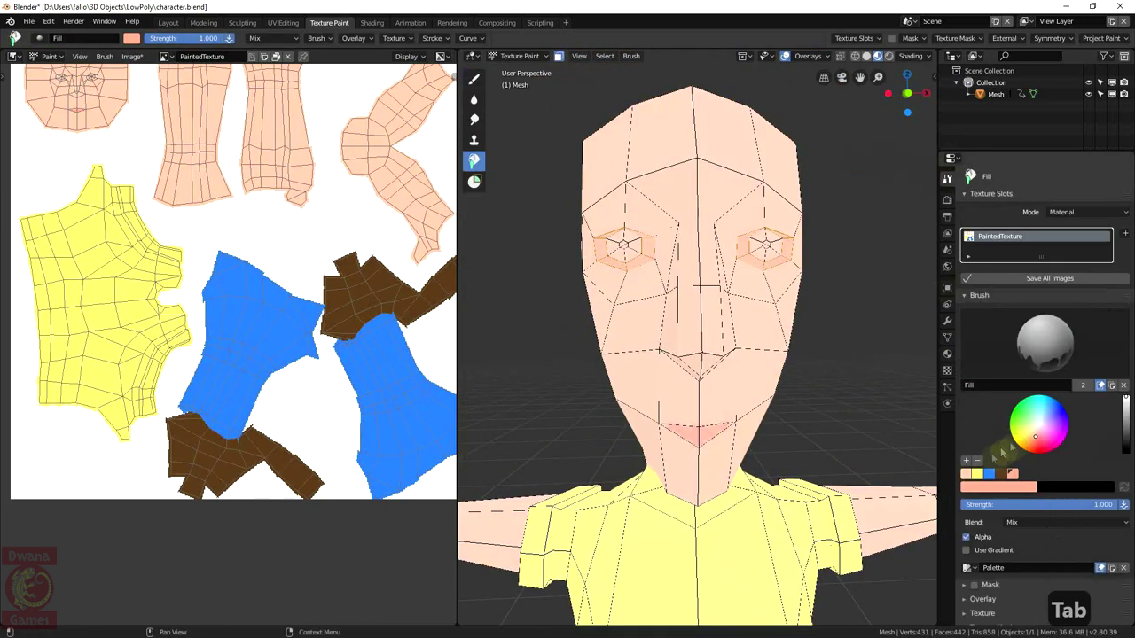
click(1016, 487)
click(971, 370)
click(763, 321)
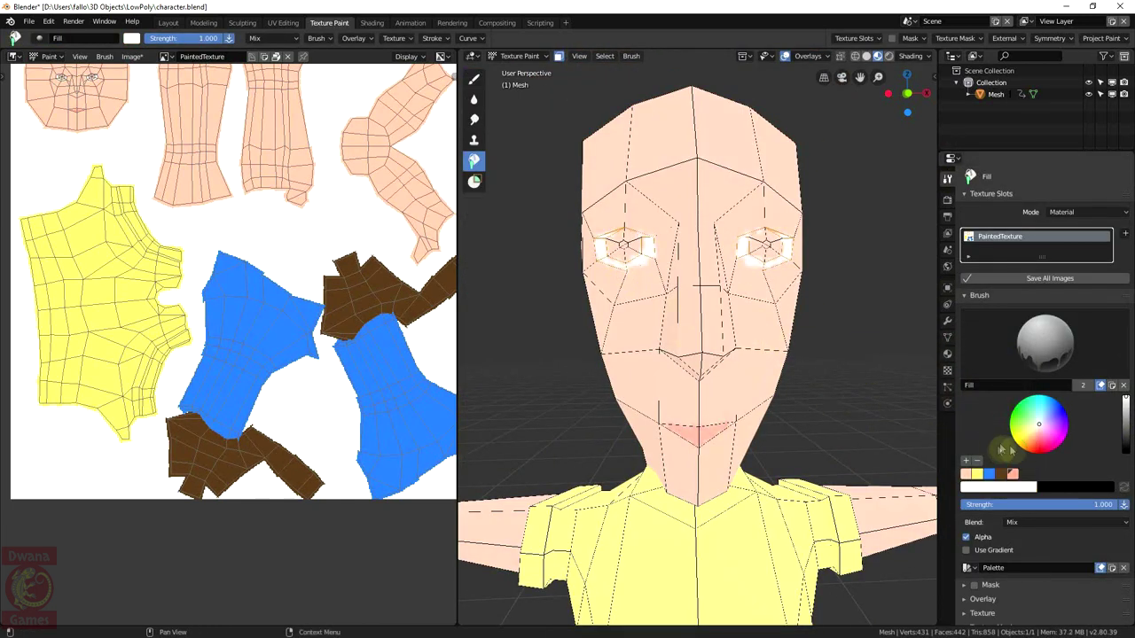
Select only the faces of the Iris face map and fill them with orange-brown
click(1029, 444)
click(1125, 423)
click(1126, 413)
key(Tab)
click(947, 337)
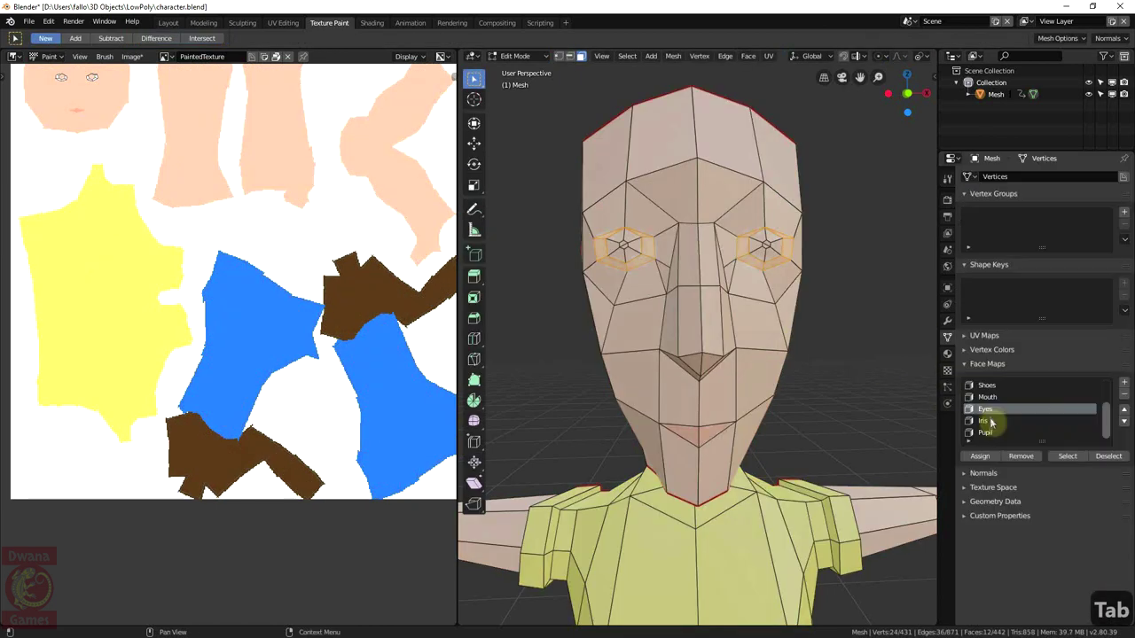
click(990, 421)
key(alt+a)
click(1068, 456)
key(Tab)
click(947, 178)
click(832, 404)
Select only the faces of the Pupil face map and fill them with black
click(1125, 450)
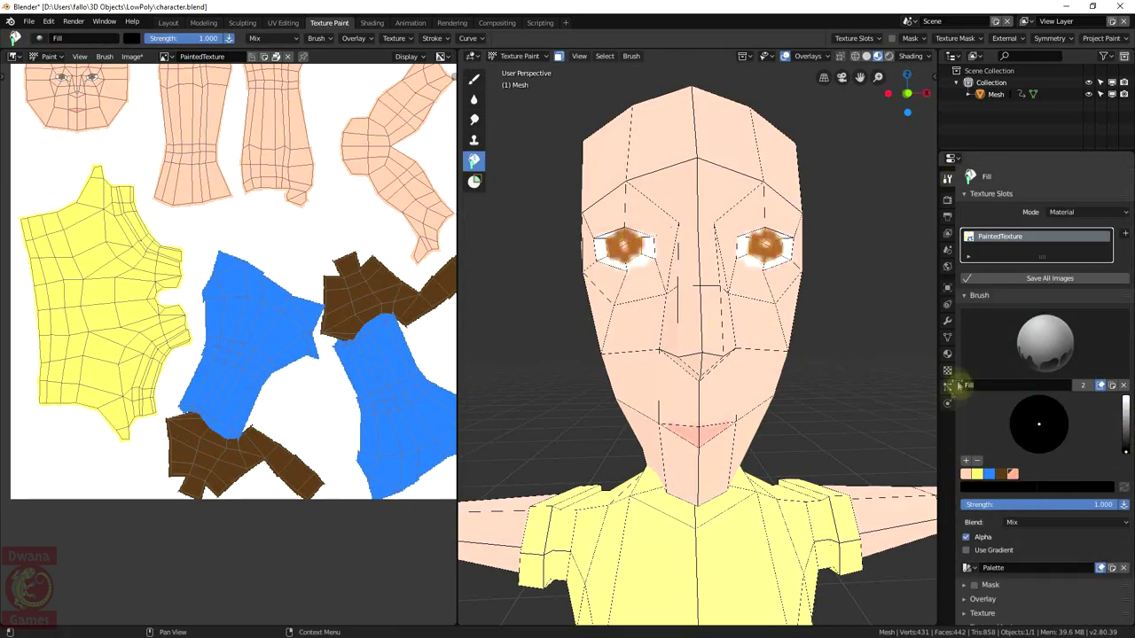
click(947, 337)
click(990, 432)
key(Tab)
key(alt+a)
click(1068, 455)
key(Tab)
click(948, 178)
click(812, 329)
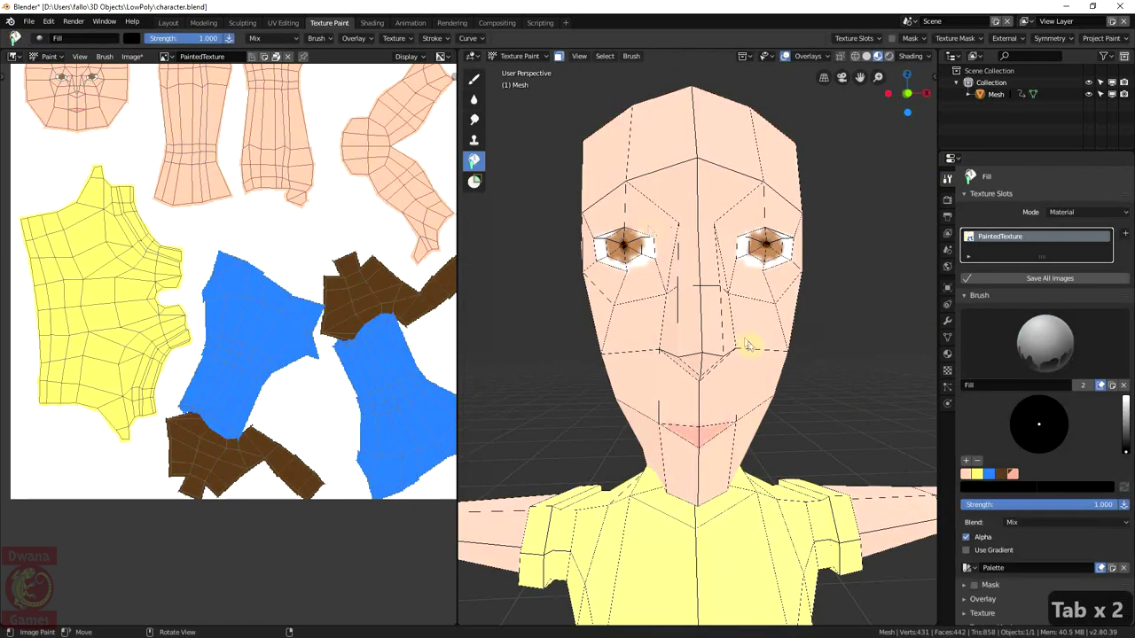
Turn off face masking, switch to the Draw brush, and check the painted face on the model and texture
key(m)
scroll(745, 424, down, 3)
shift+middle_drag(760, 488, 755, 414)
middle_drag(123, 170, 206, 298)
scroll(204, 299, up, 4)
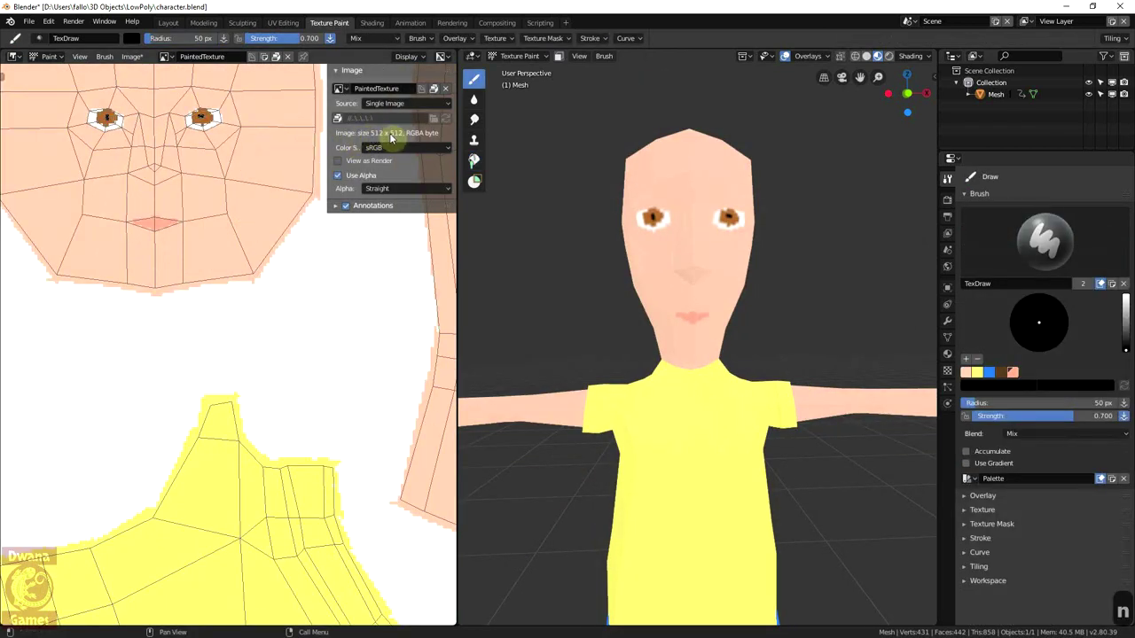
Check the texture's image properties, and inspect the complete UV layout and the painted character
key(n)
scroll(304, 314, down, 4)
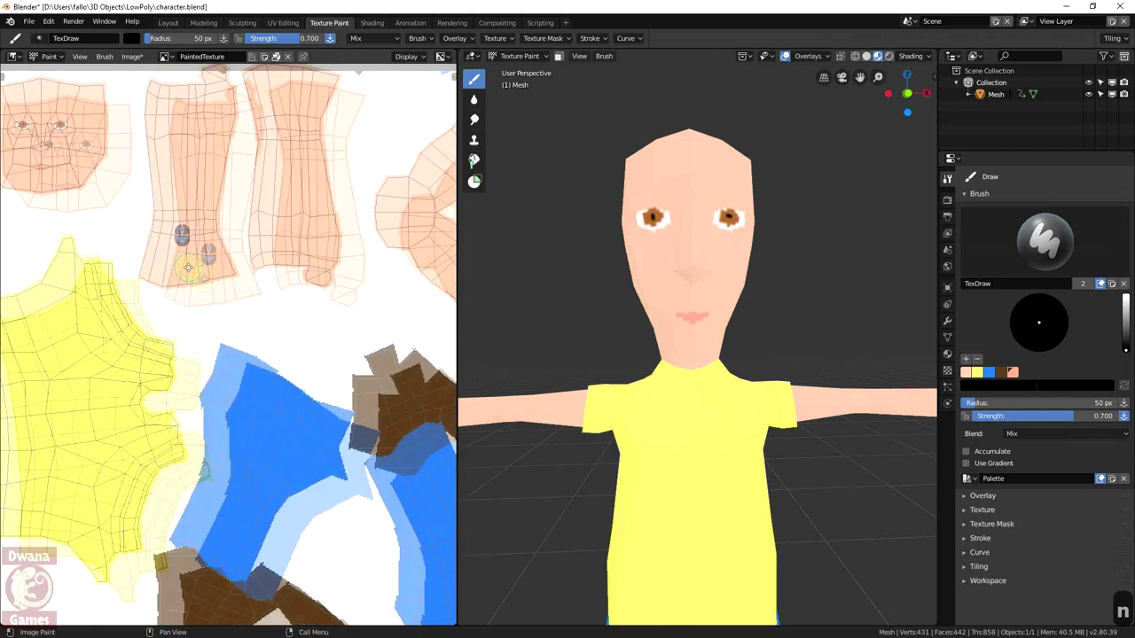
scroll(188, 268, down, 4)
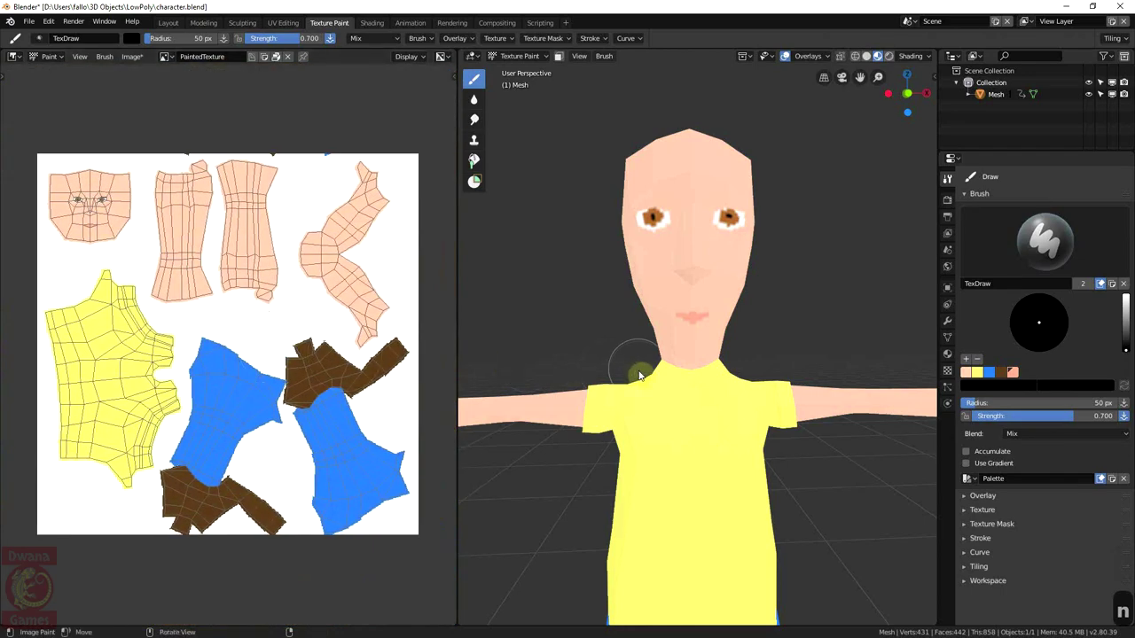
scroll(637, 370, down, 5)
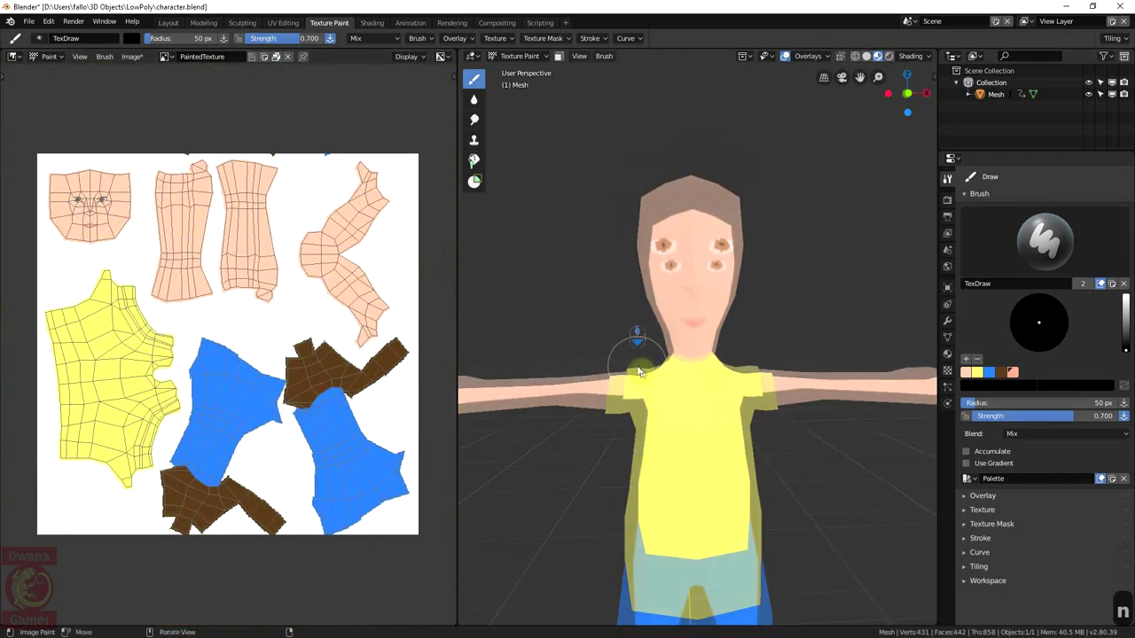
shift+middle_drag(657, 406, 659, 306)
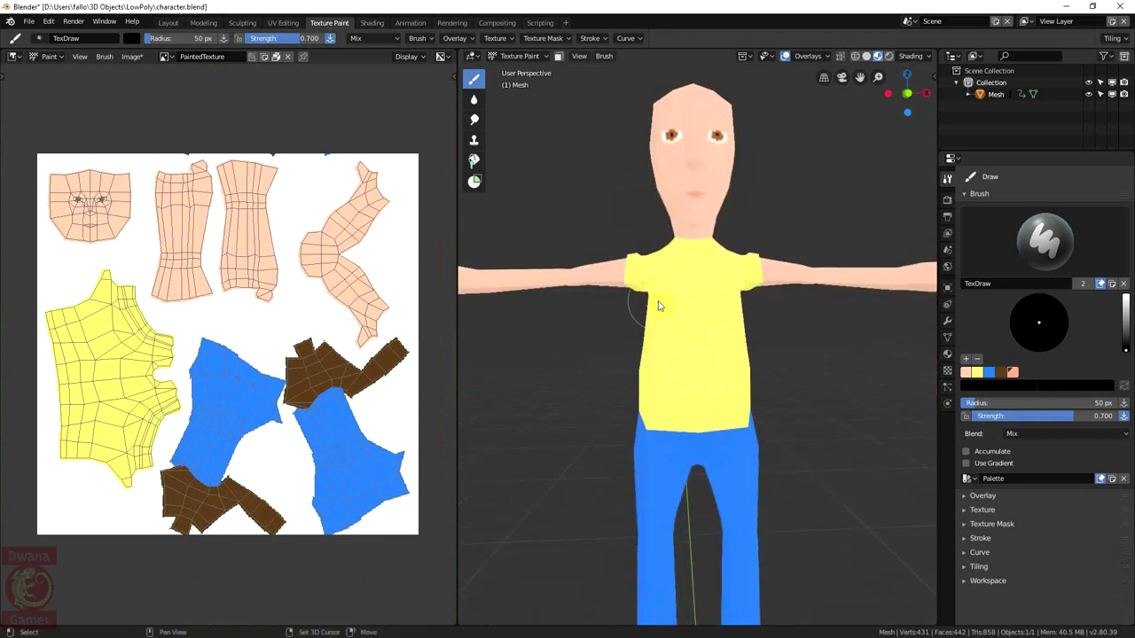